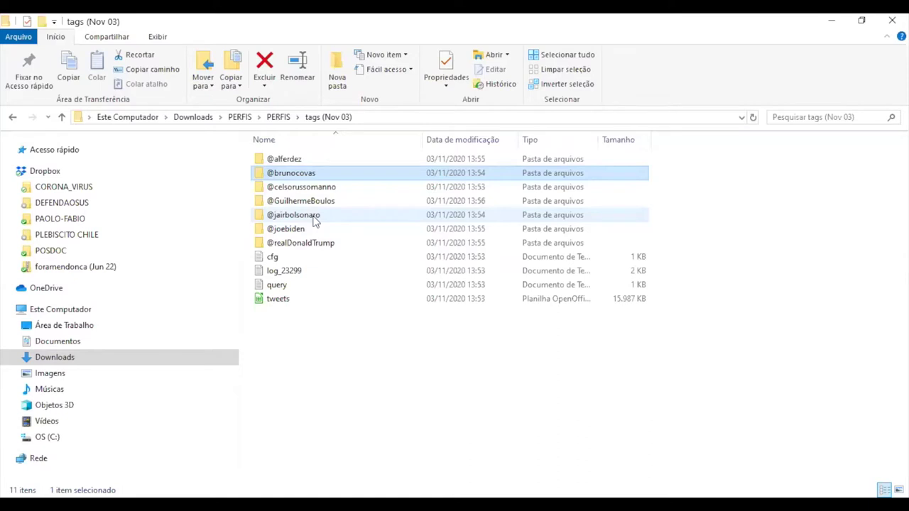
{"action": "double_click", "coordinate": [305, 176]}
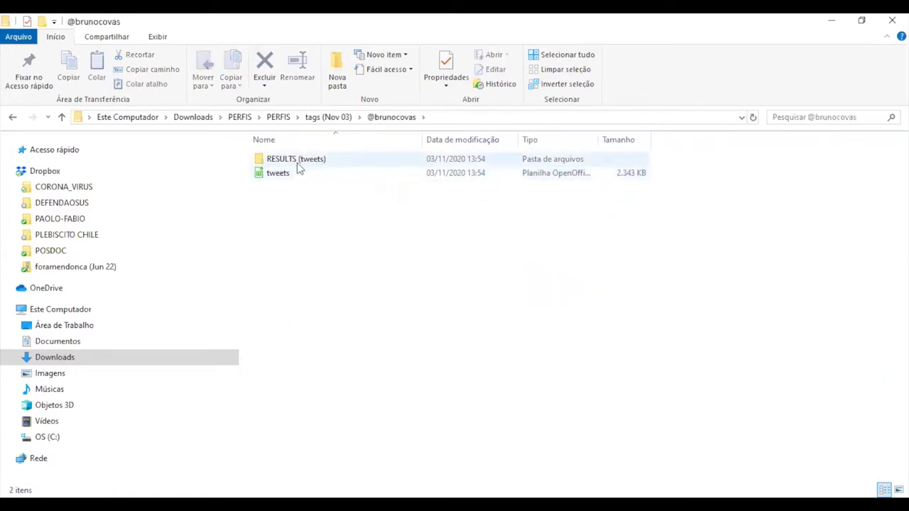
{"action": "left_click", "coordinate": [283, 173]}
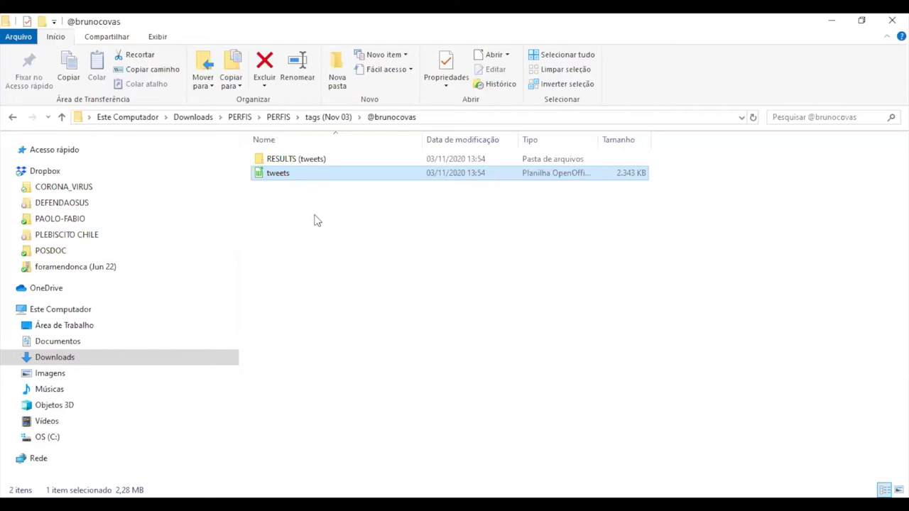
{"action": "left_click", "coordinate": [314, 161]}
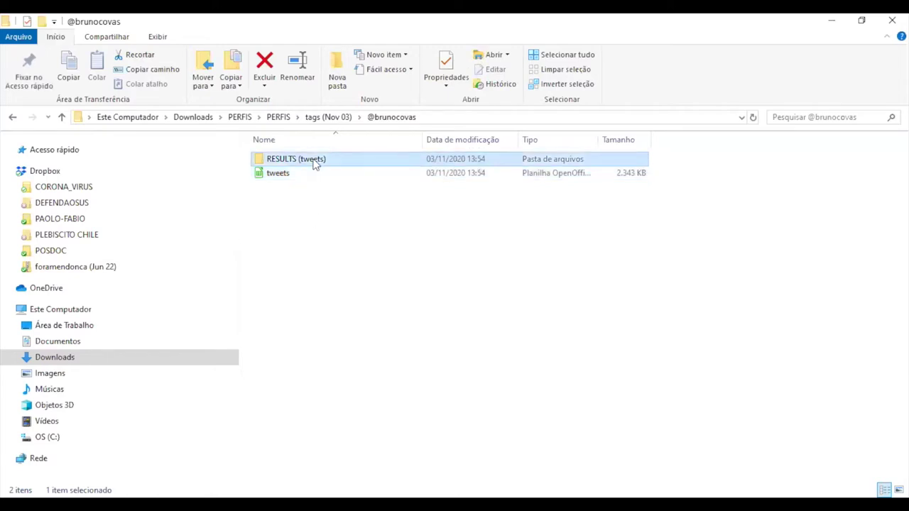
{"action": "left_click", "coordinate": [289, 172]}
{"action": "left_click", "coordinate": [308, 160]}
{"action": "left_click", "coordinate": [304, 174]}
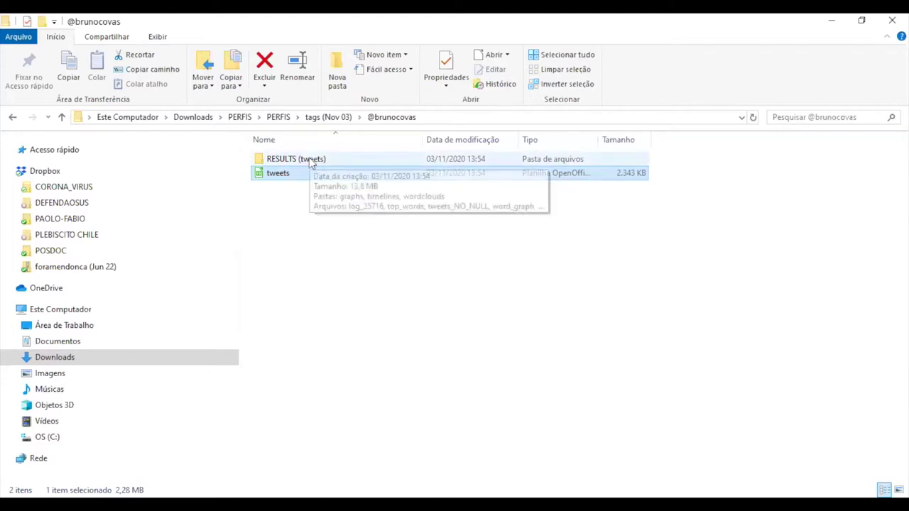
Open the RESULTS (tweets) folder and review its subfolders and output files
{"action": "double_click", "coordinate": [310, 160]}
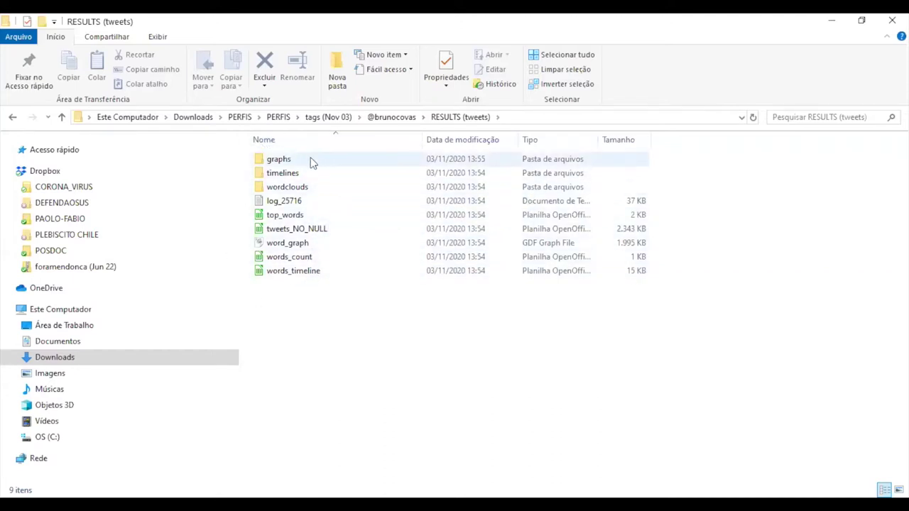
{"action": "mouse_move", "coordinate": [309, 158]}
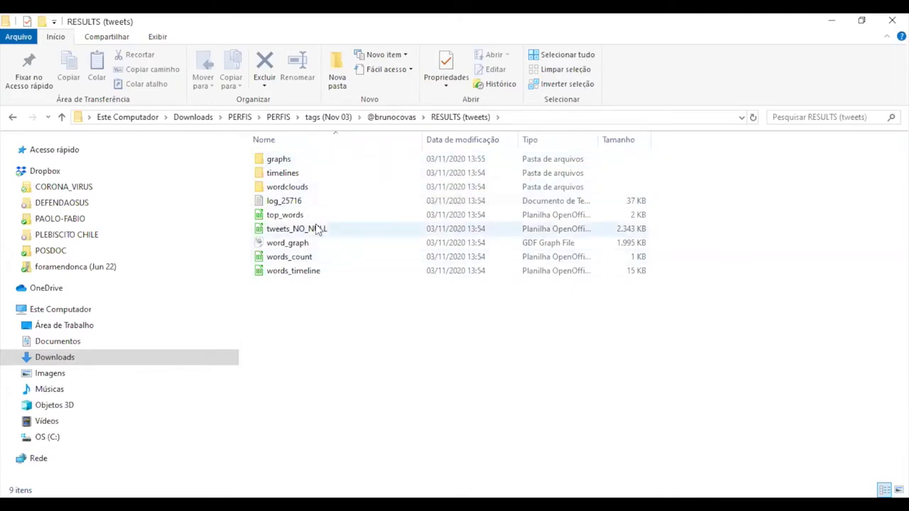
{"action": "mouse_move", "coordinate": [317, 227]}
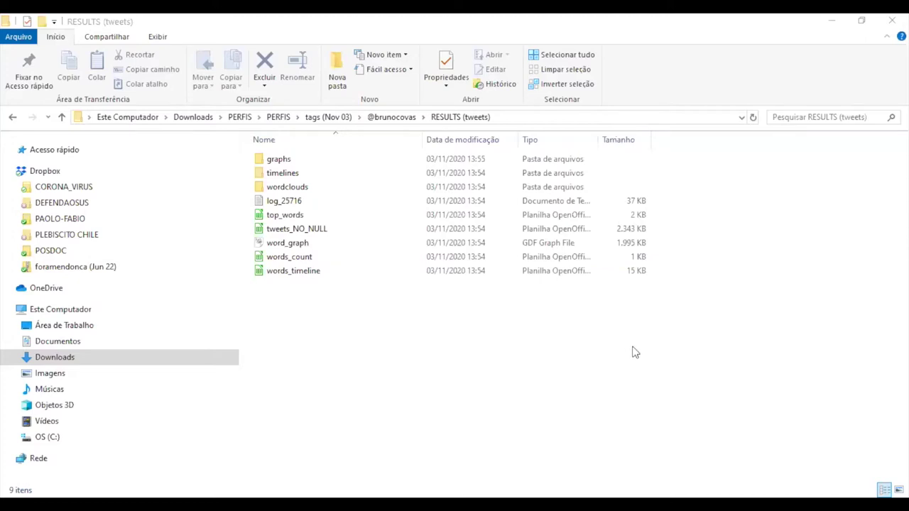
{"action": "left_click_drag", "start_coordinate": [635, 352], "coordinate": [501, 304]}
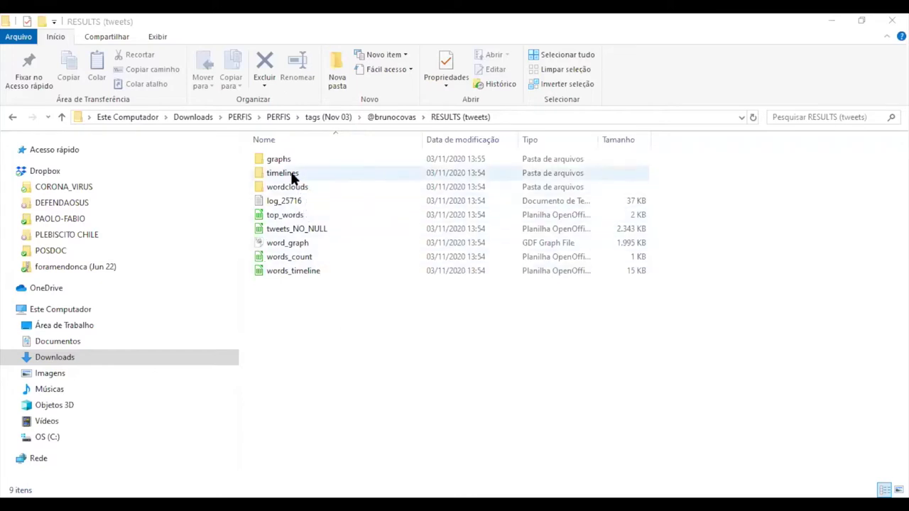
Examine the daily GDF graph files in the graphs folder, and return to the RESULTS (tweets) folder
{"action": "double_click", "coordinate": [310, 162]}
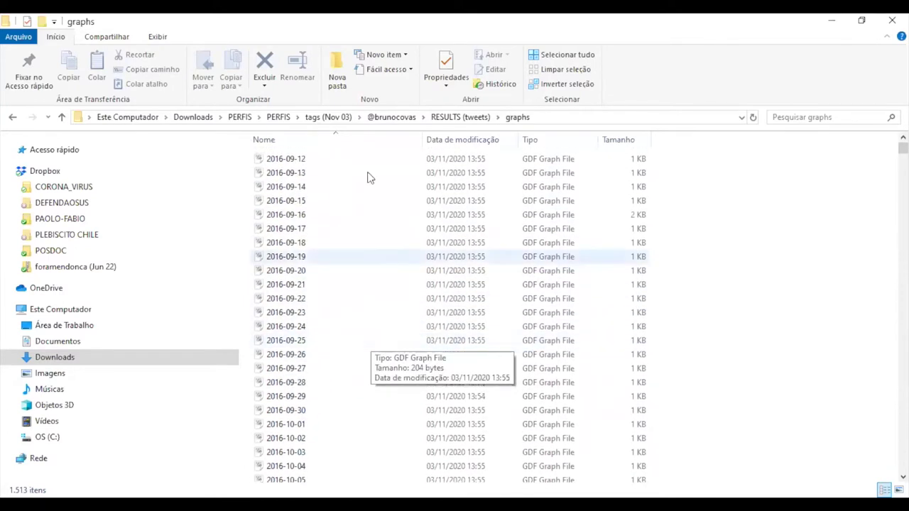
{"action": "key", "text": "alt+Left"}
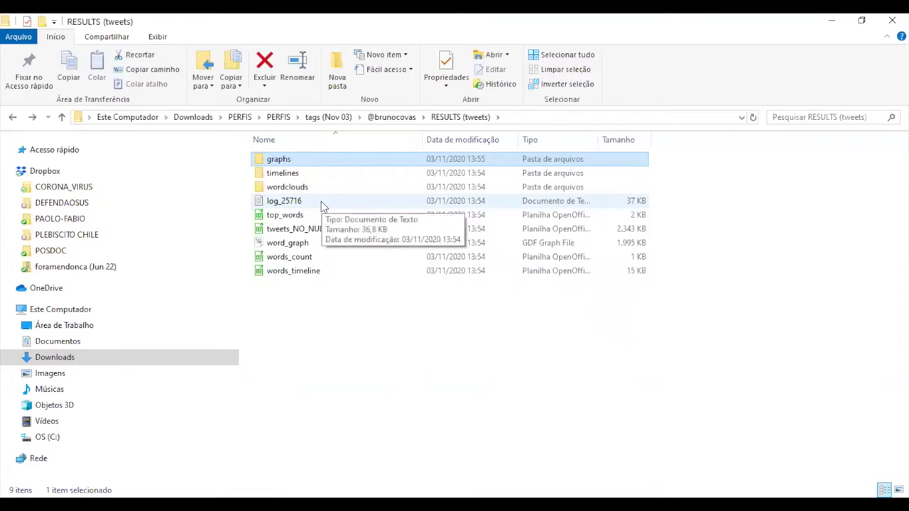
{"action": "key", "text": "alt+Right"}
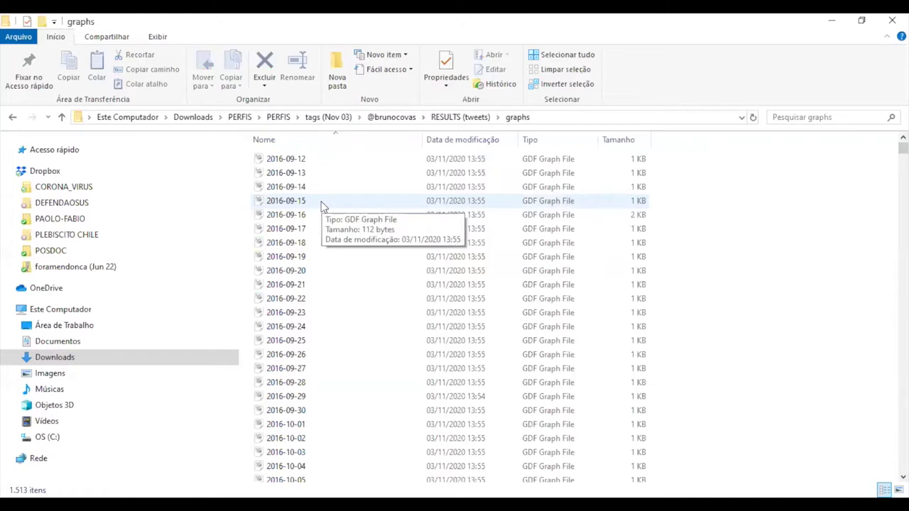
{"action": "key", "text": "alt+Left"}
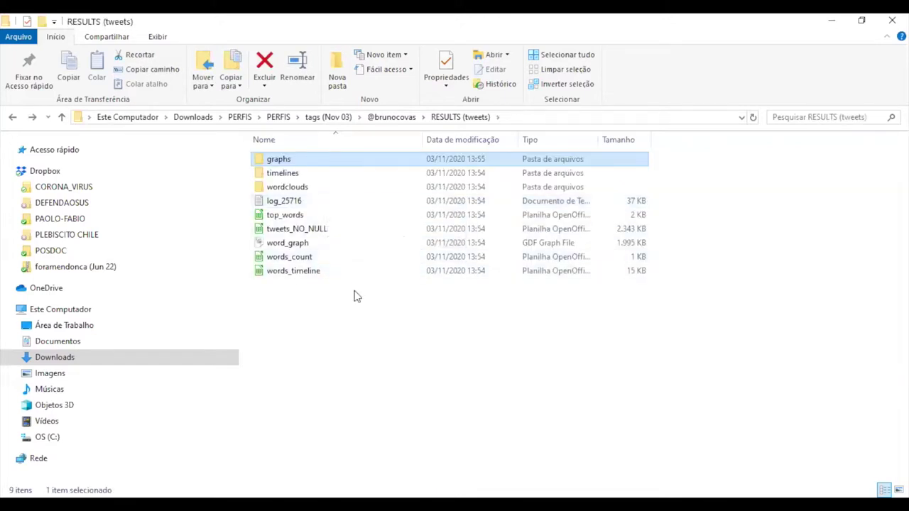
{"action": "double_click", "coordinate": [300, 162]}
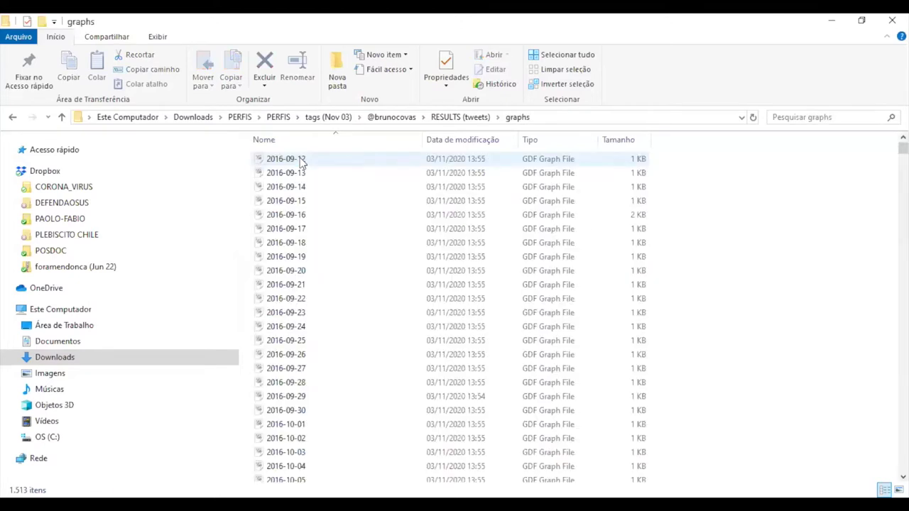
{"action": "left_click", "coordinate": [301, 162]}
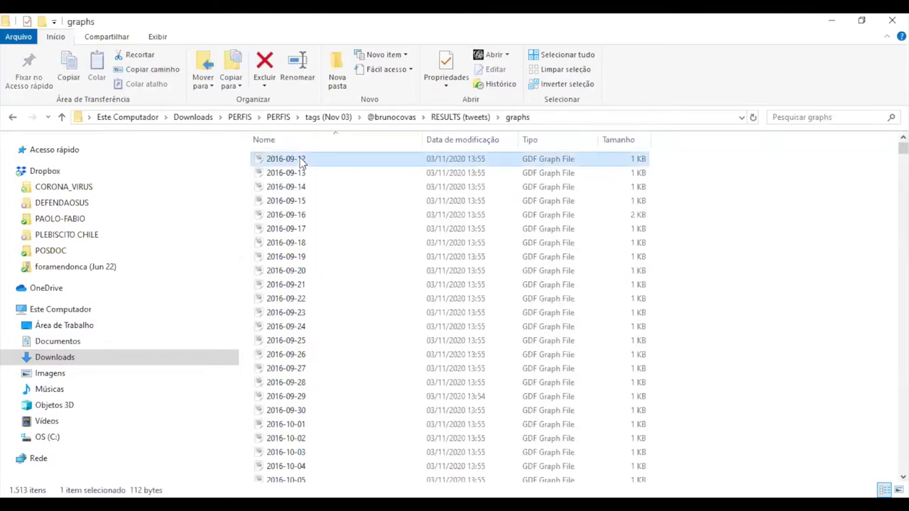
{"action": "left_click", "coordinate": [302, 162]}
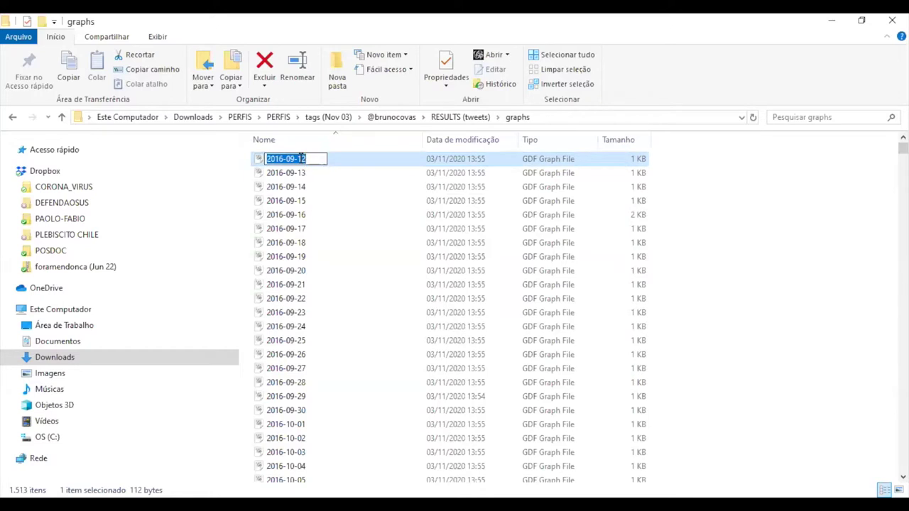
{"action": "left_click", "coordinate": [289, 174]}
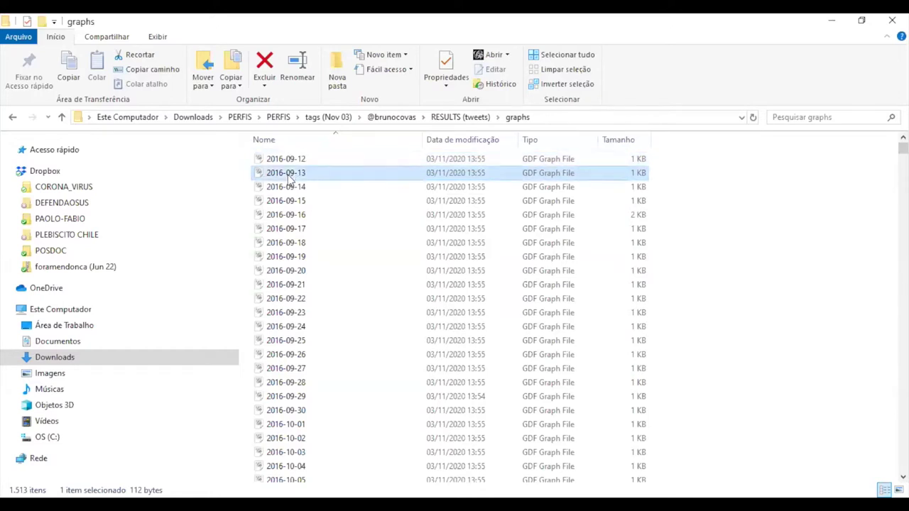
{"action": "key", "text": "alt+Left"}
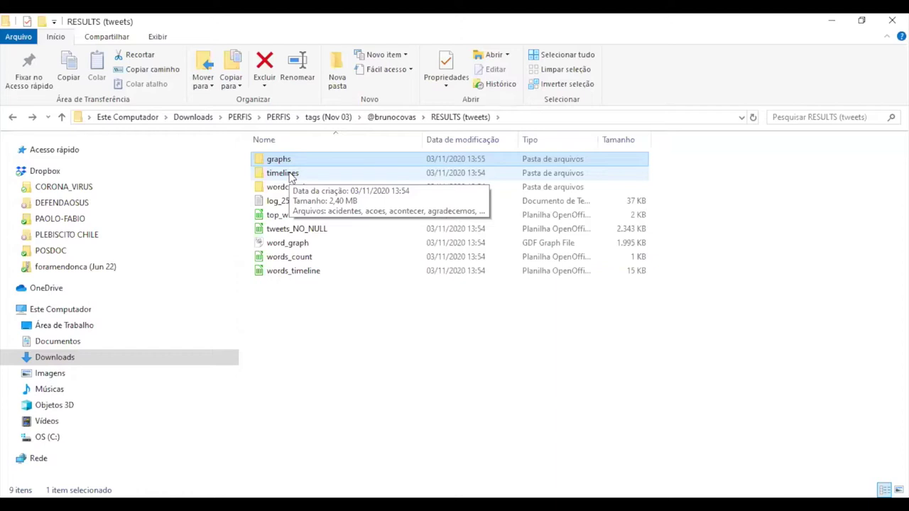
Look into the timelines and wordclouds folders, and select the word_graph file in RESULTS (tweets)
{"action": "double_click", "coordinate": [289, 175]}
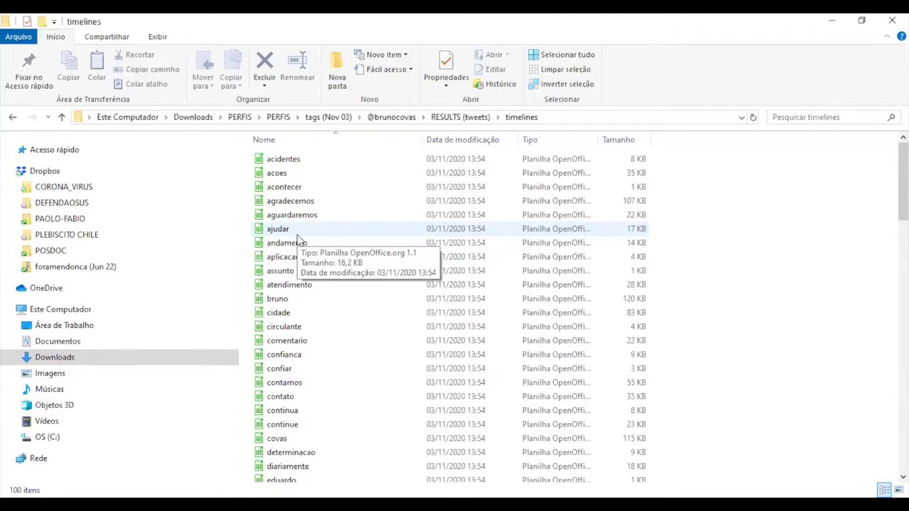
{"action": "key", "text": "alt+Up"}
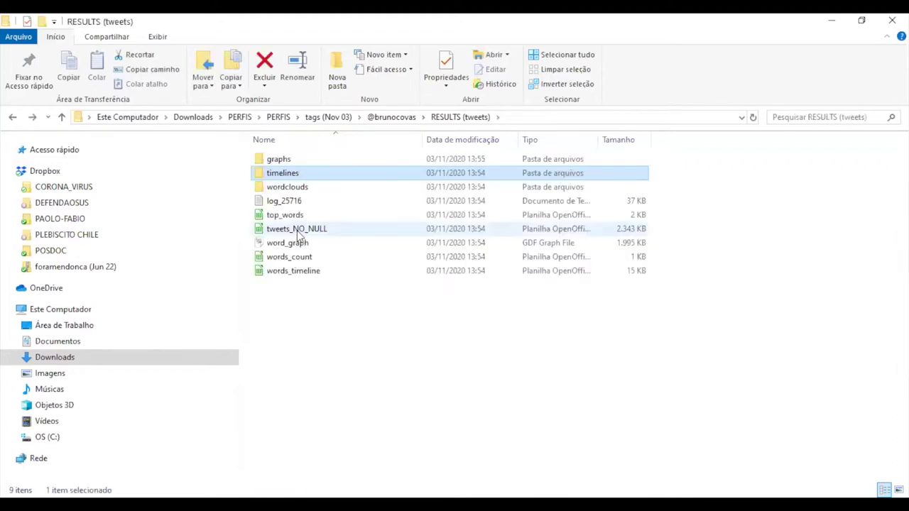
{"action": "left_click", "coordinate": [301, 190]}
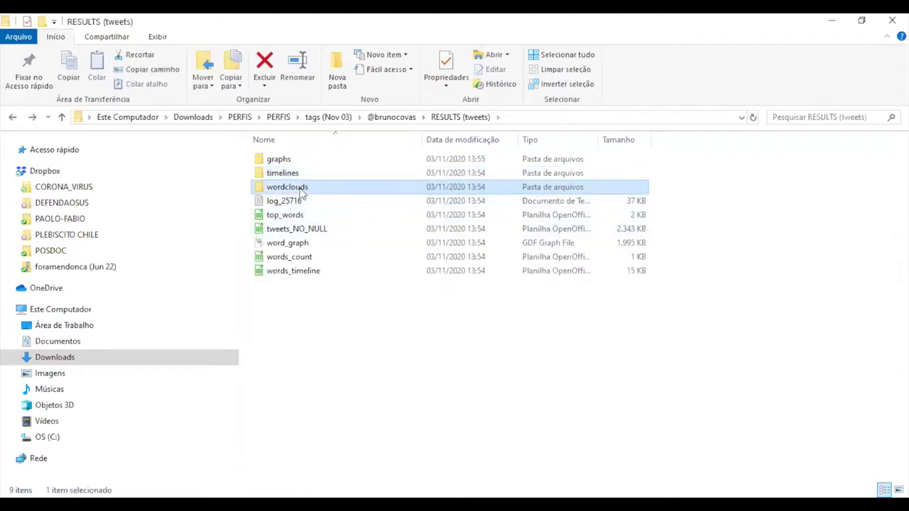
{"action": "double_click", "coordinate": [301, 190]}
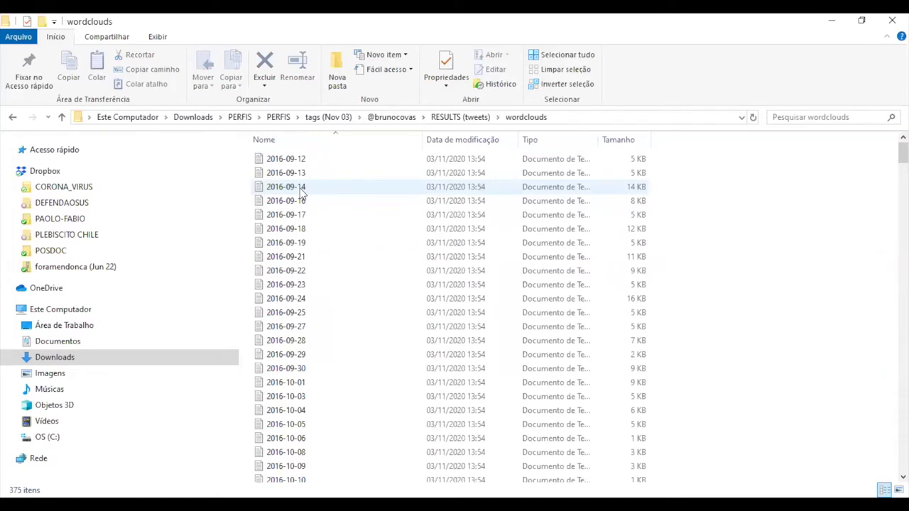
{"action": "key", "text": "alt+Up"}
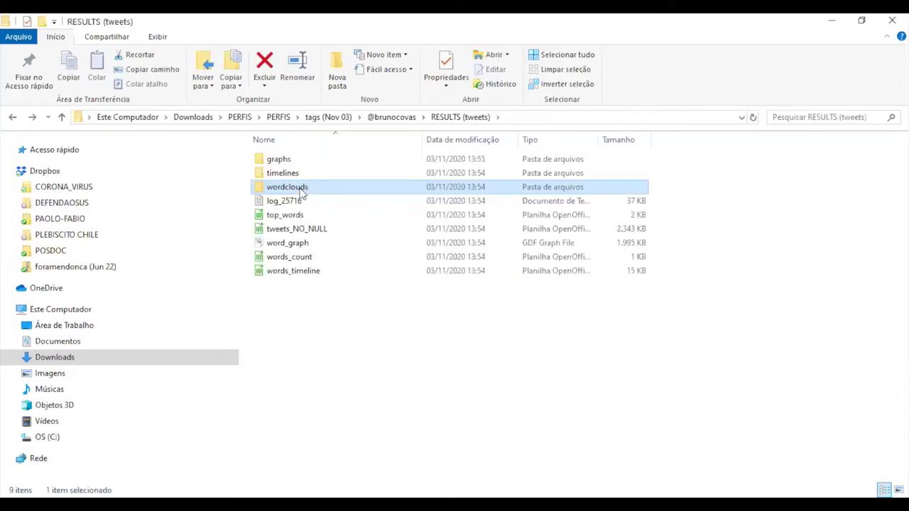
{"action": "key", "text": "Down"}
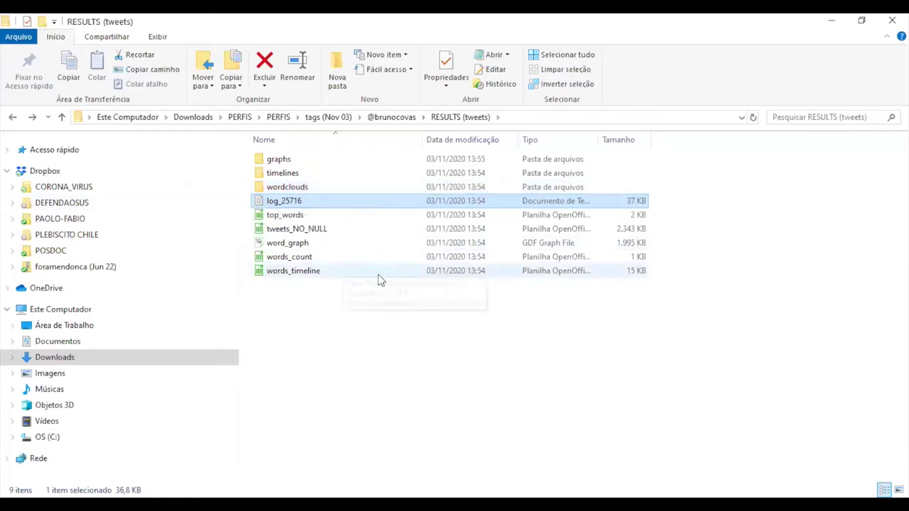
{"action": "left_click", "coordinate": [303, 243]}
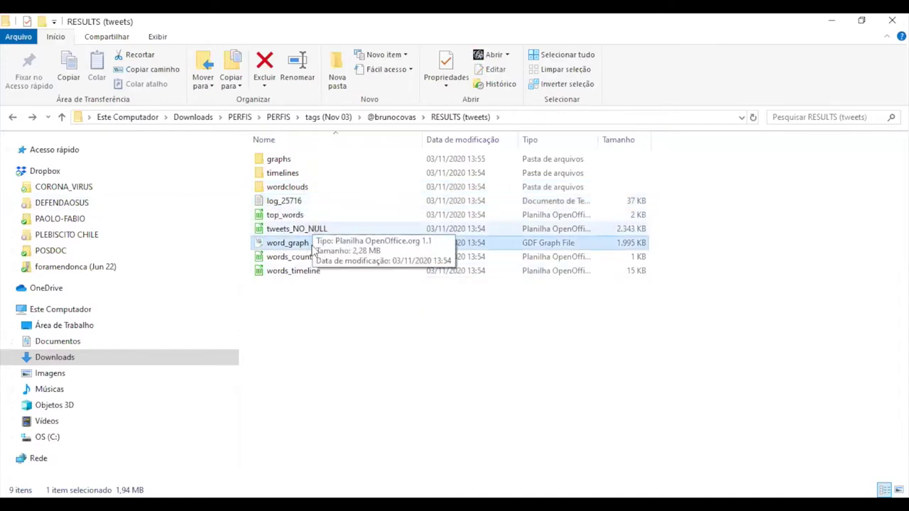
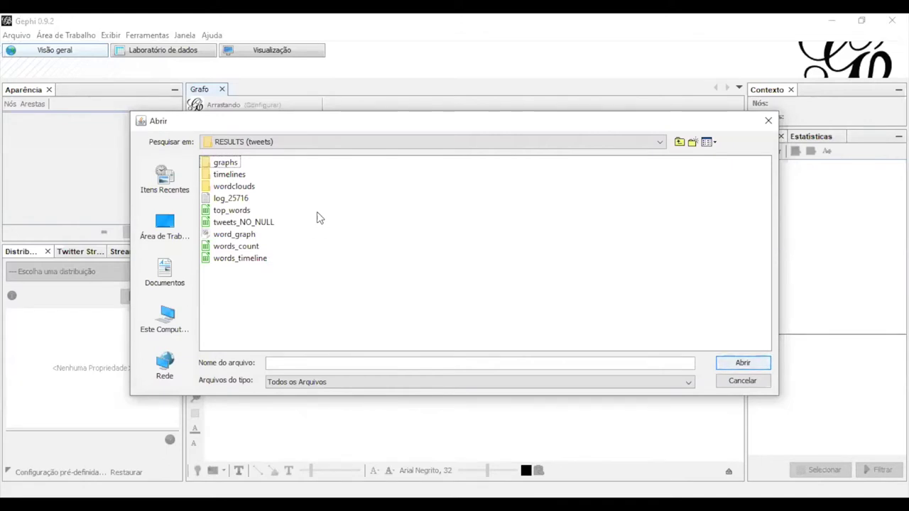
In Gephi's open-file dialog, look into the graphs folder and return to RESULTS (tweets)
{"action": "left_click", "coordinate": [222, 164]}
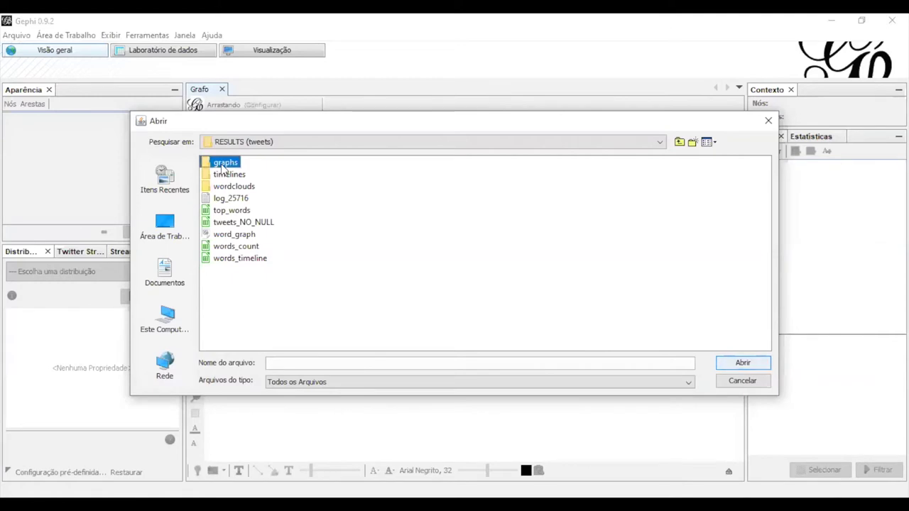
{"action": "double_click", "coordinate": [223, 164]}
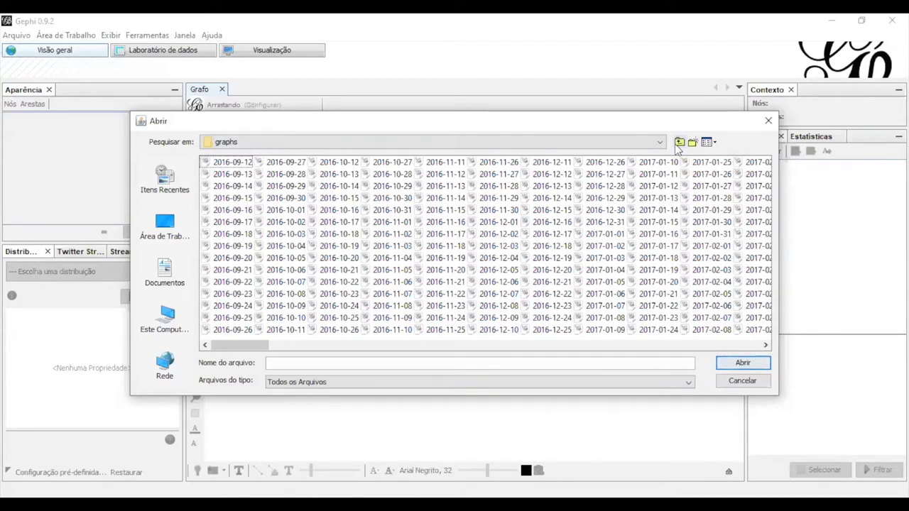
{"action": "left_click", "coordinate": [678, 142]}
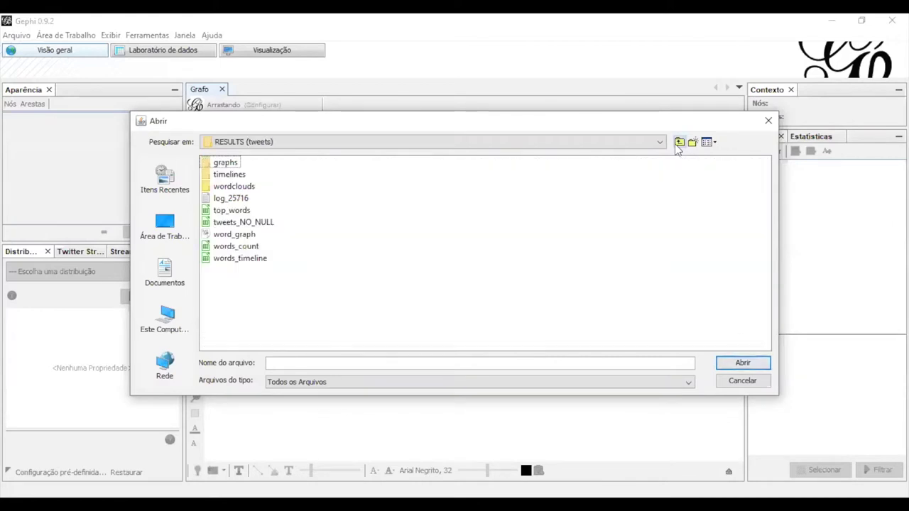
Import word_graph.gdf from RESULTS (tweets) as a directed graph in a new workspace
{"action": "left_click", "coordinate": [235, 235]}
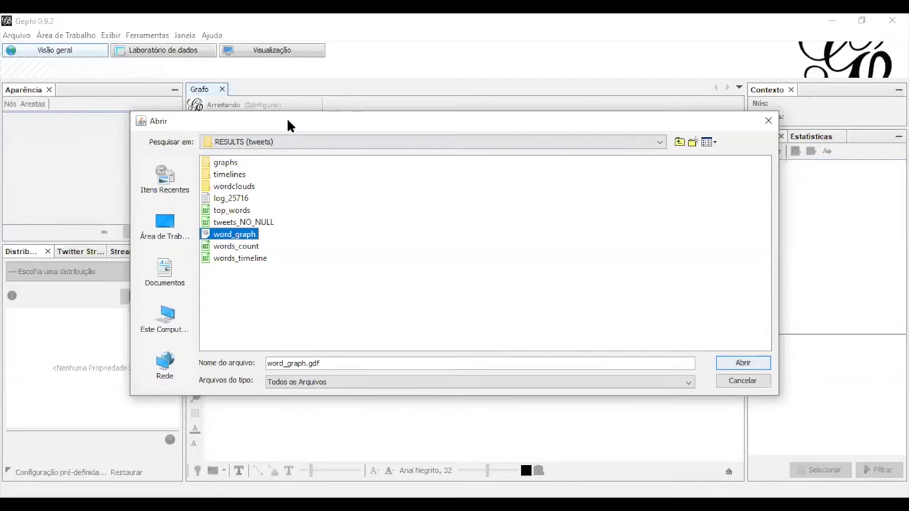
{"action": "left_click_drag", "start_coordinate": [287, 125], "coordinate": [227, 89]}
{"action": "left_click", "coordinate": [676, 331]}
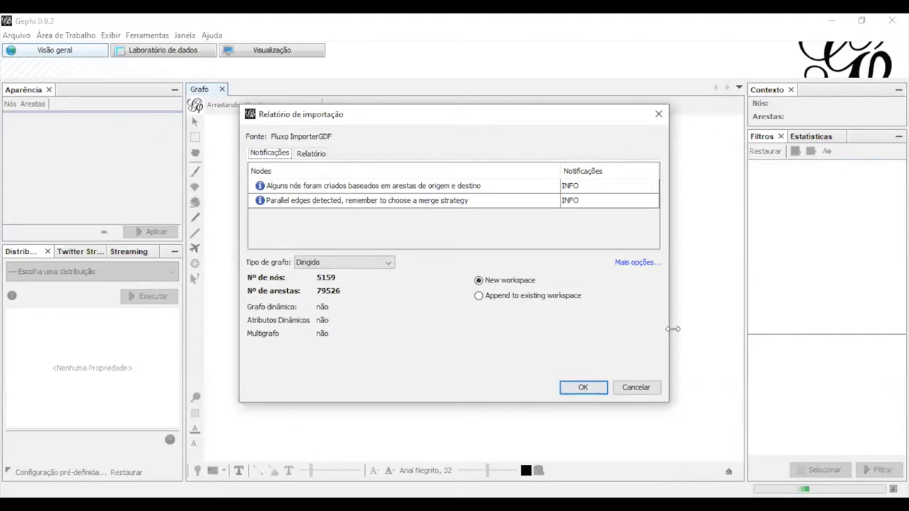
{"action": "left_click", "coordinate": [585, 384]}
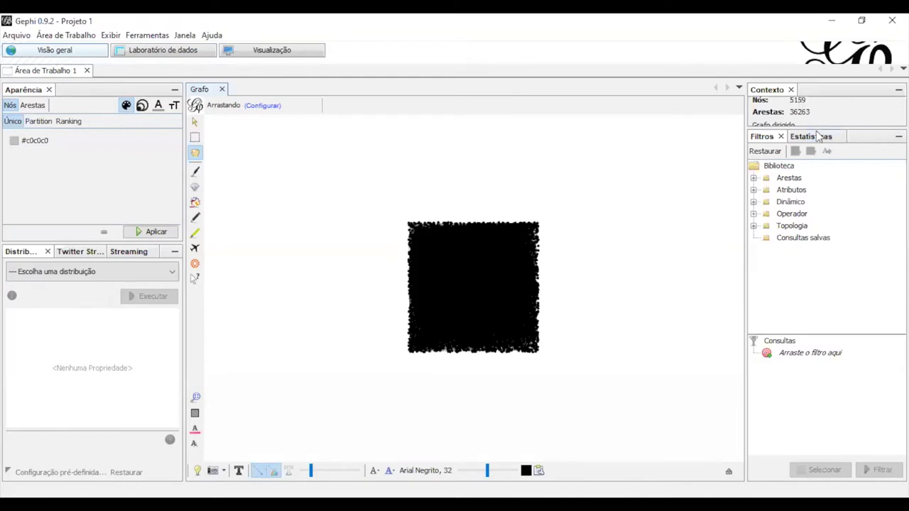
Enlarge the graph's context area, run the weighted degree statistic (Grau ponderado médio), and close its report
{"action": "left_click_drag", "start_coordinate": [822, 126], "coordinate": [820, 172]}
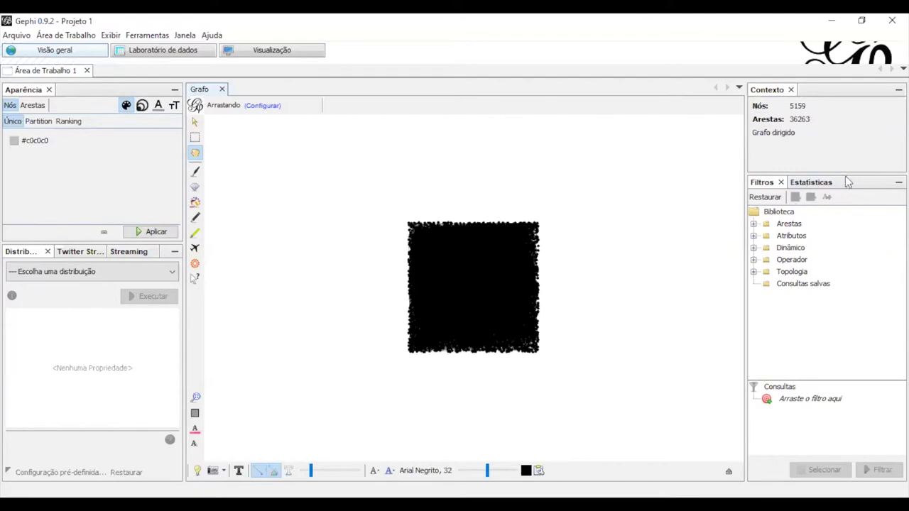
{"action": "left_click", "coordinate": [815, 185]}
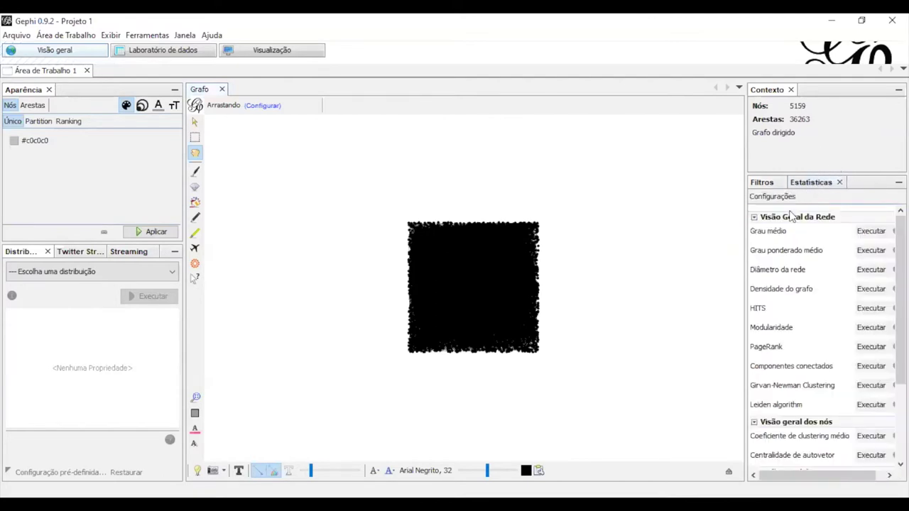
{"action": "left_click", "coordinate": [877, 255]}
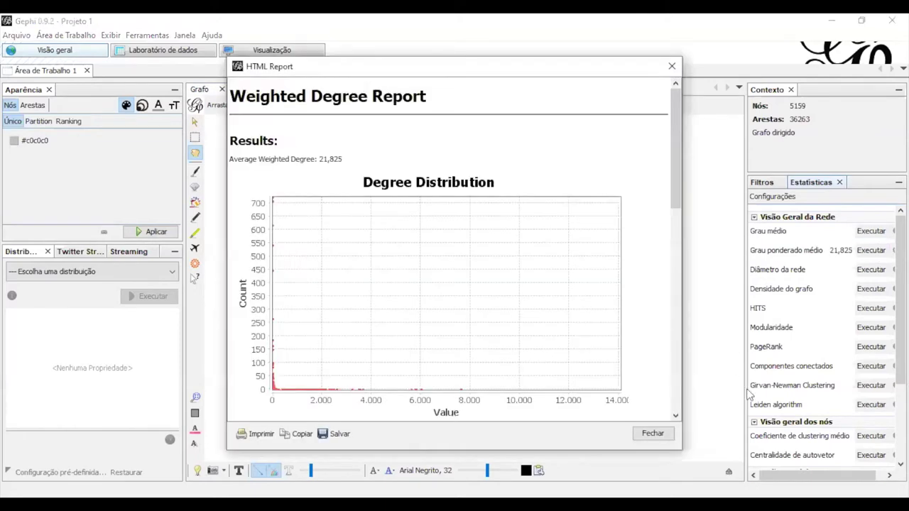
{"action": "left_click", "coordinate": [653, 433]}
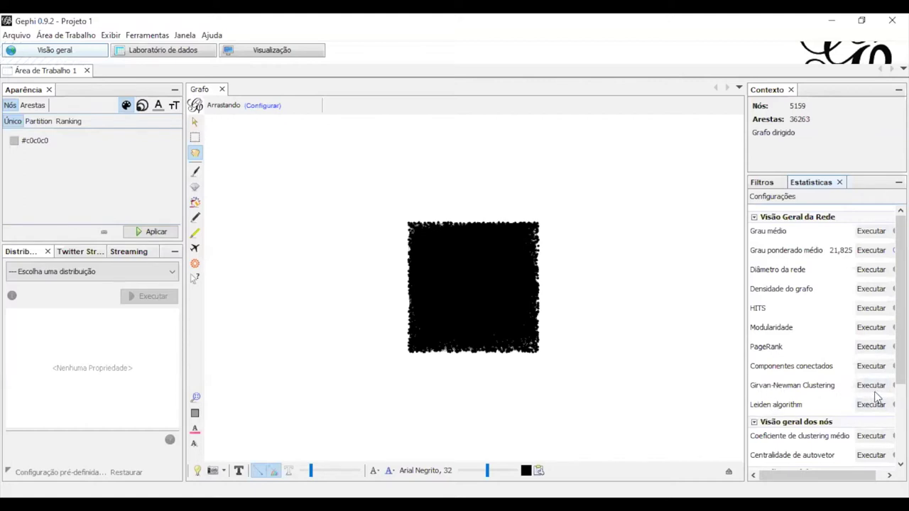
Run the Modularidade statistic with randomization, edge weights and resolution 1.0, and close its report
{"action": "left_click", "coordinate": [867, 331]}
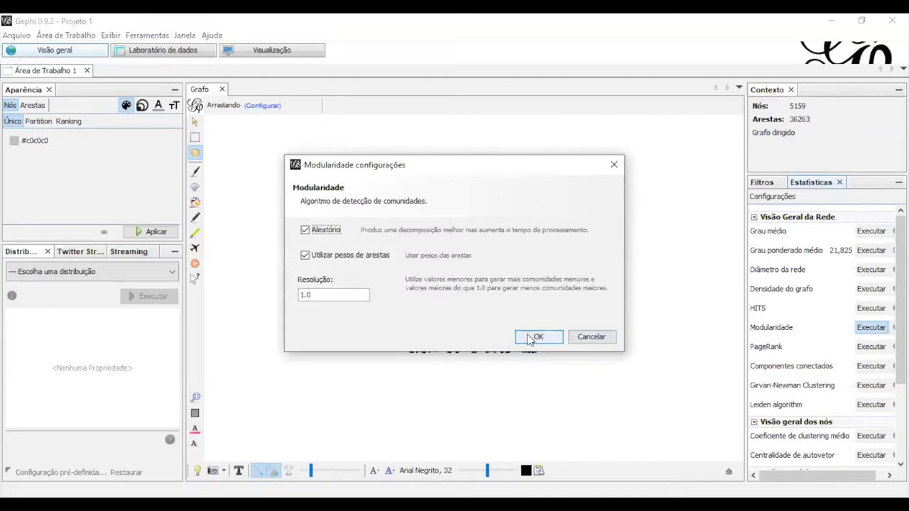
{"action": "left_click", "coordinate": [529, 340]}
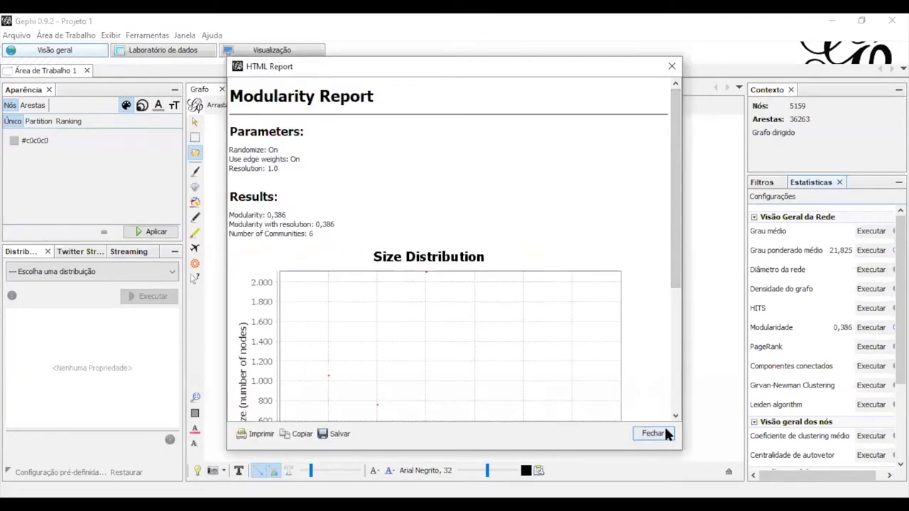
{"action": "left_click", "coordinate": [665, 433]}
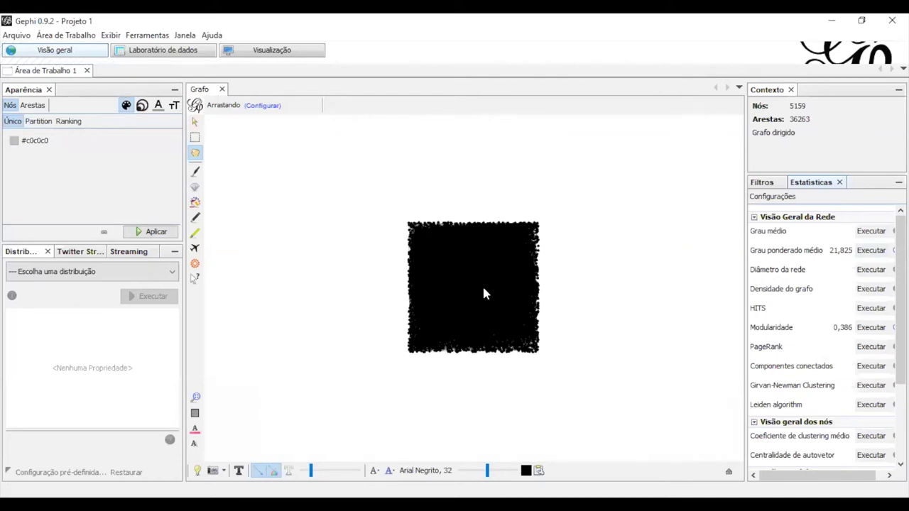
Close the Twitter Streaming Importer and Streaming panels, leaving only Distribuição open
{"action": "left_click", "coordinate": [85, 251]}
{"action": "left_click", "coordinate": [98, 250]}
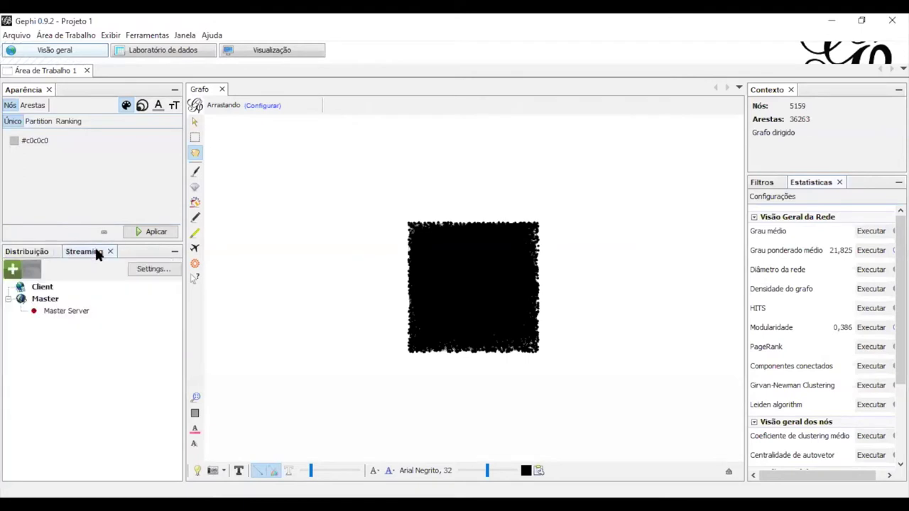
{"action": "left_click", "coordinate": [110, 251]}
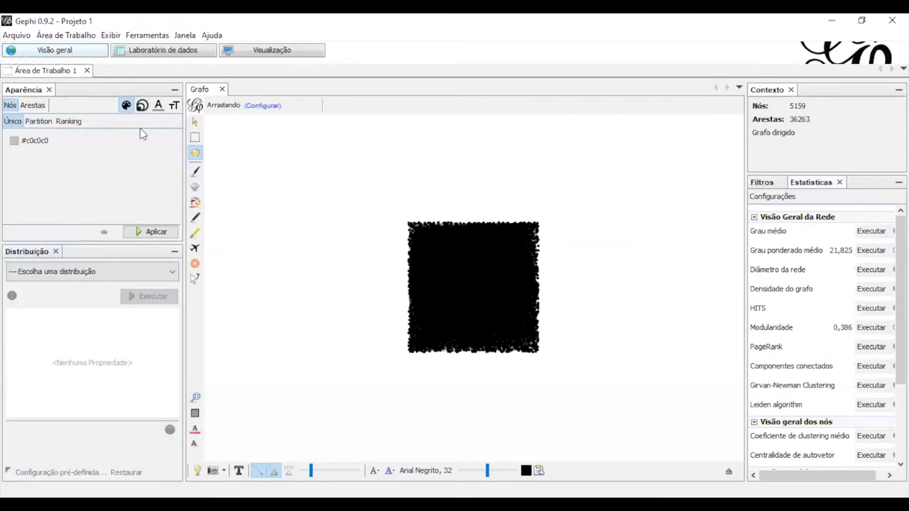
Set up node size ranking by Grau de entrada ponderado
{"action": "left_click", "coordinate": [142, 105]}
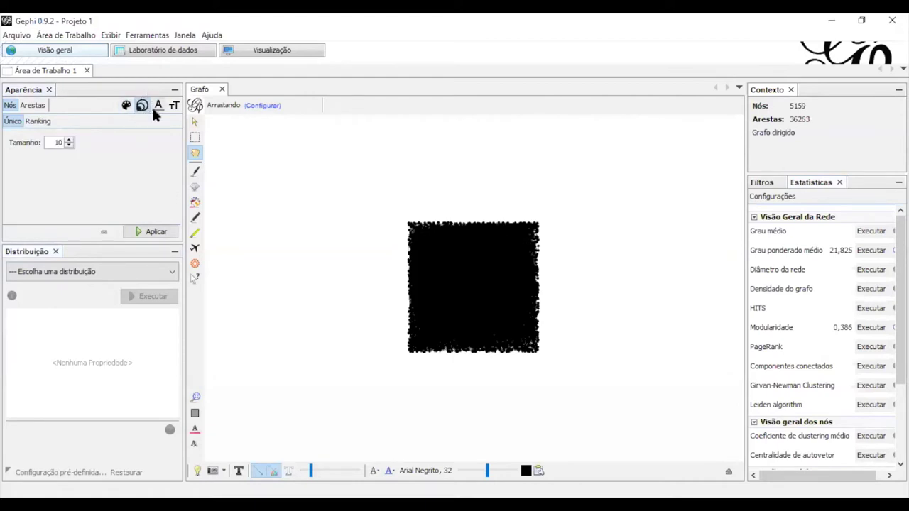
{"action": "left_click", "coordinate": [39, 121]}
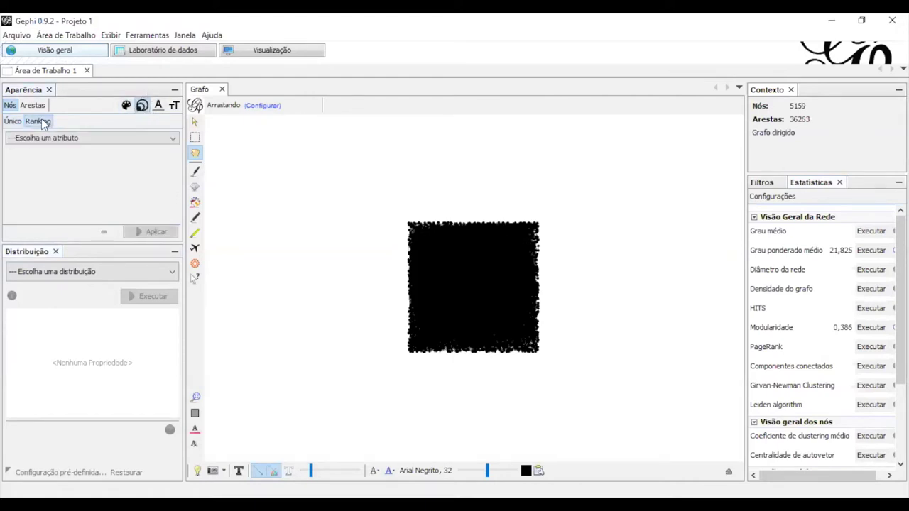
{"action": "left_click", "coordinate": [116, 138]}
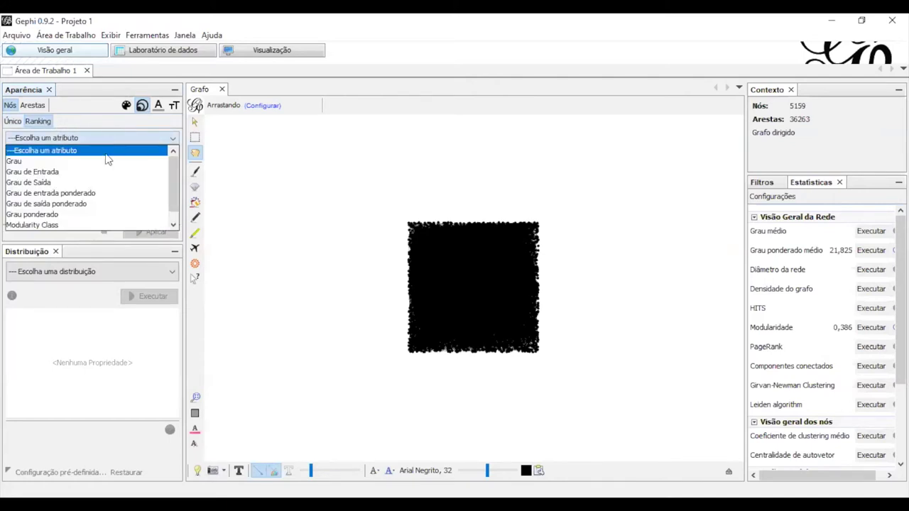
{"action": "left_click", "coordinate": [96, 192]}
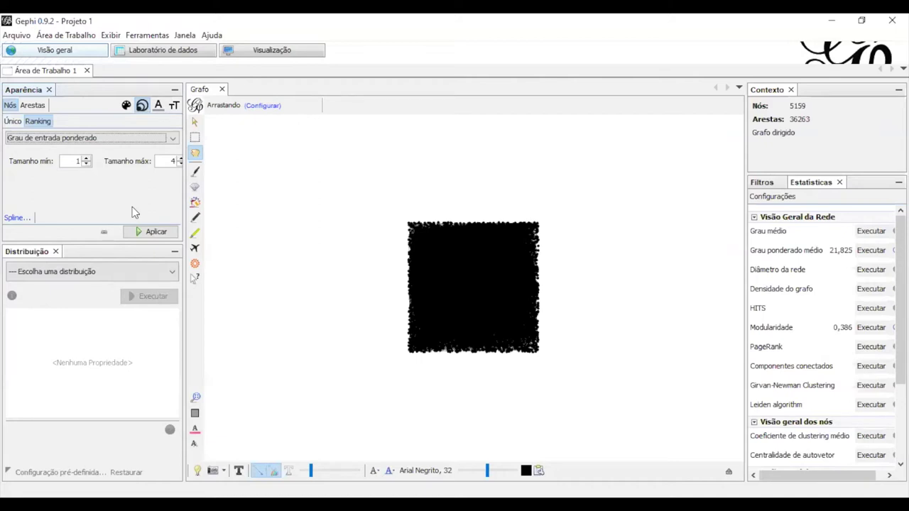
Examine the nodes and edges tables in the data laboratory, reading through the targets and weights of the prefeito edges
{"action": "left_click", "coordinate": [171, 57]}
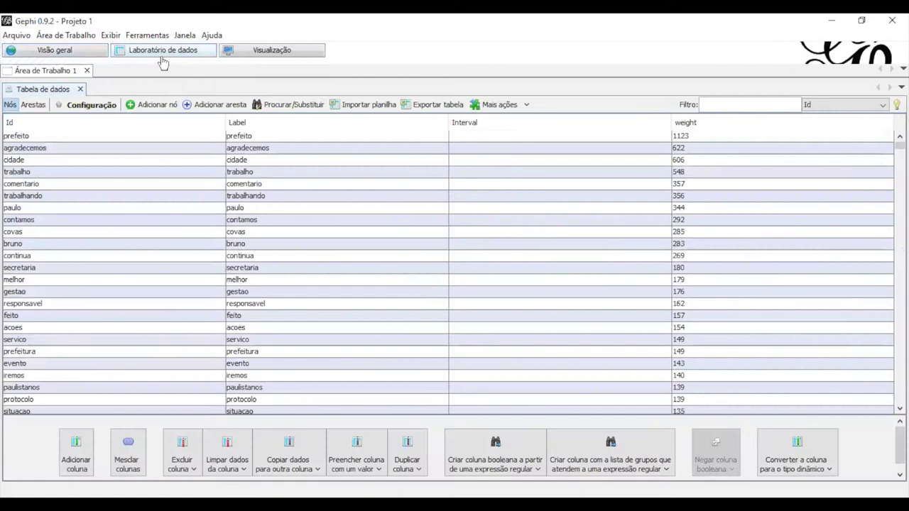
{"action": "left_click", "coordinate": [49, 106]}
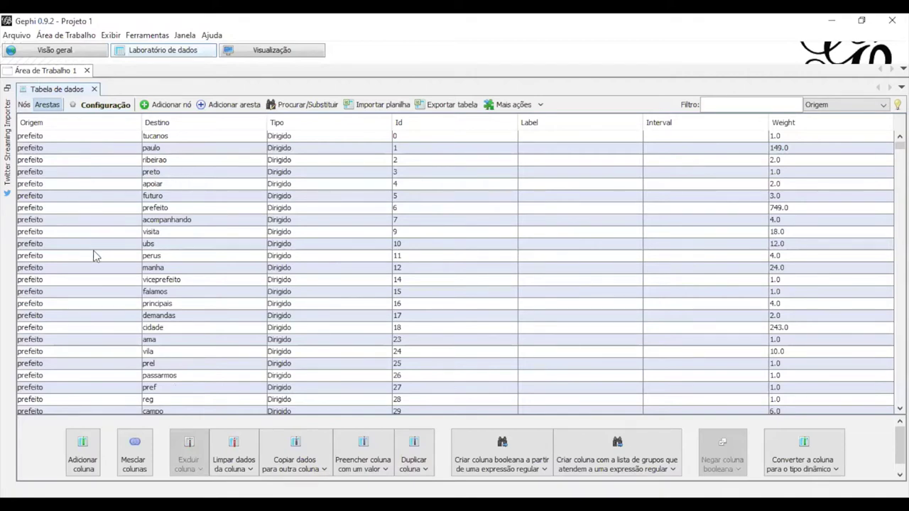
{"action": "scroll", "coordinate": [96, 255], "scroll_direction": "down", "scroll_amount": 10}
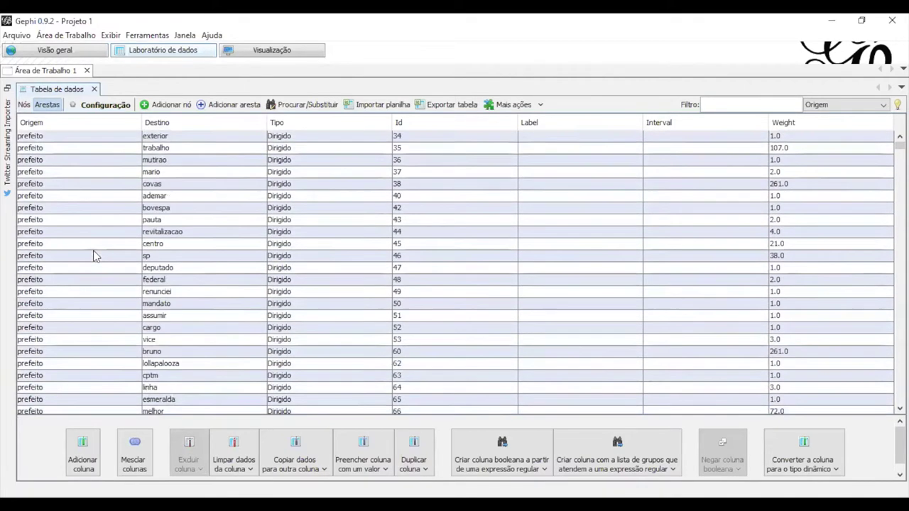
{"action": "scroll", "coordinate": [96, 256], "scroll_direction": "down", "scroll_amount": 20}
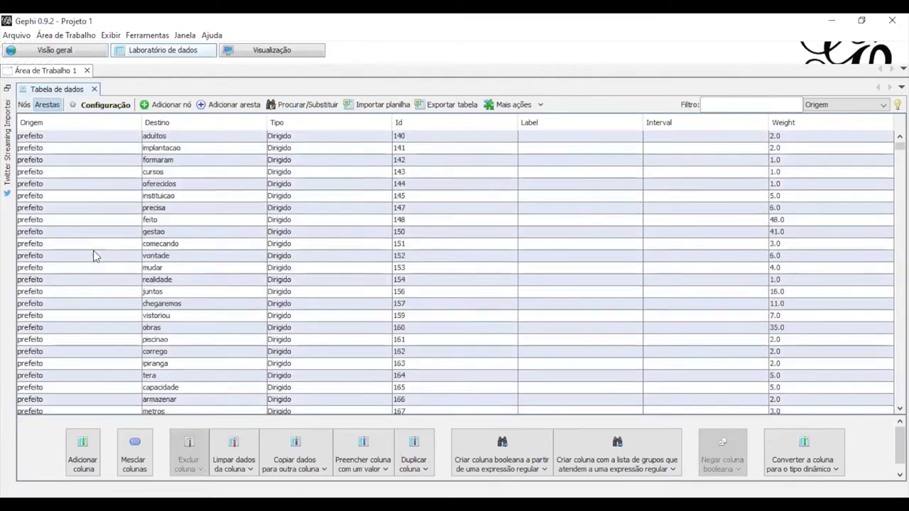
{"action": "scroll", "coordinate": [96, 256], "scroll_direction": "down", "scroll_amount": 20}
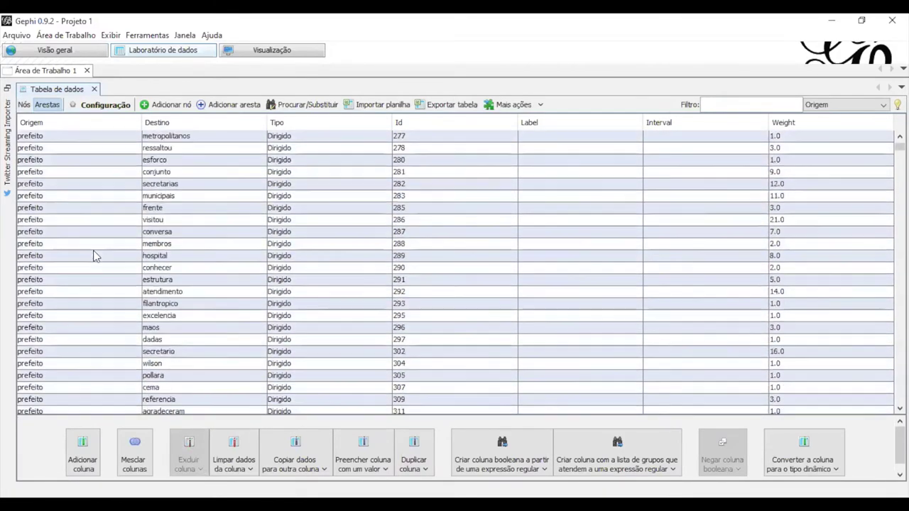
{"action": "scroll", "coordinate": [96, 256], "scroll_direction": "down", "scroll_amount": 8}
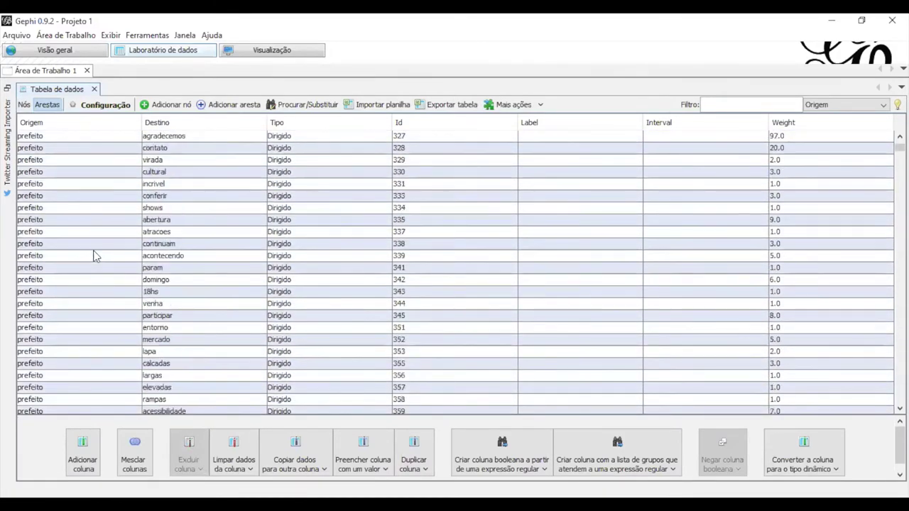
{"action": "scroll", "coordinate": [96, 255], "scroll_direction": "down", "scroll_amount": 18}
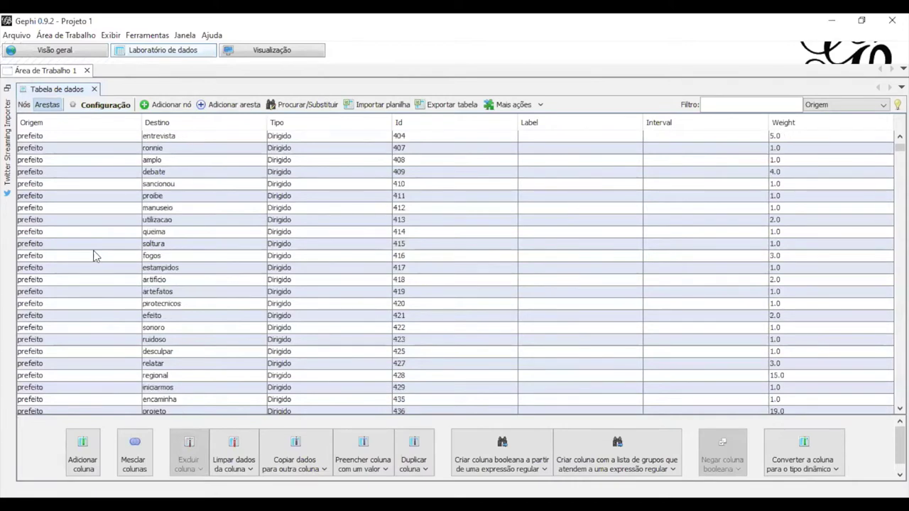
{"action": "scroll", "coordinate": [96, 256], "scroll_direction": "down", "scroll_amount": 20}
{"action": "scroll", "coordinate": [95, 255], "scroll_direction": "down", "scroll_amount": 15}
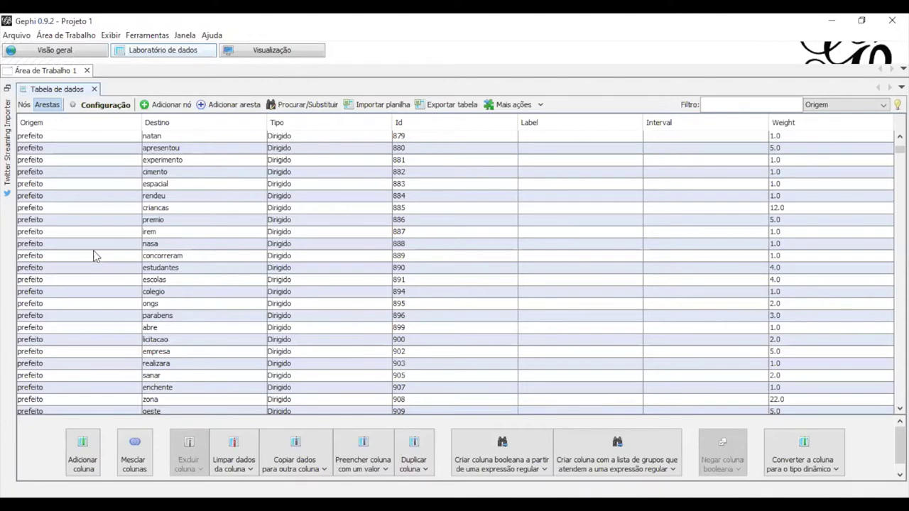
Back in the overview, enlarge the appearance area and set the maximum node size to 1500
{"action": "left_click", "coordinate": [84, 55]}
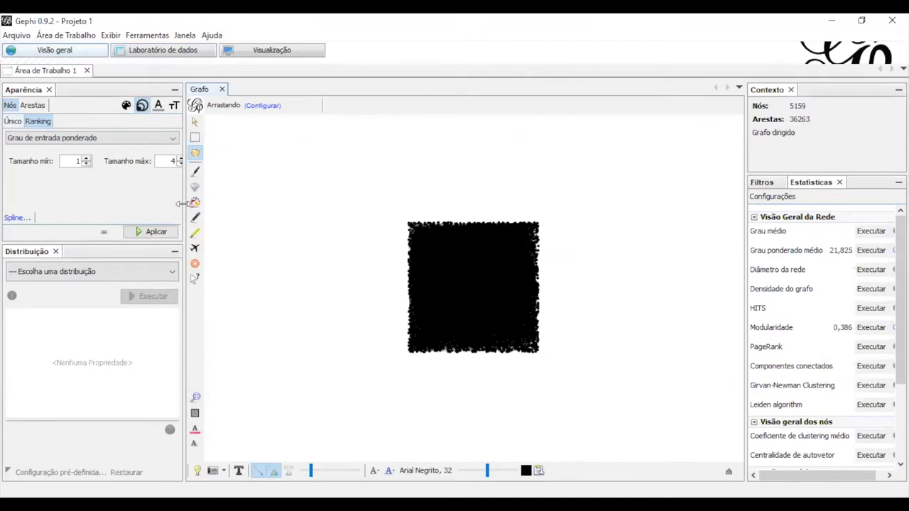
{"action": "left_click_drag", "start_coordinate": [183, 204], "coordinate": [206, 204]}
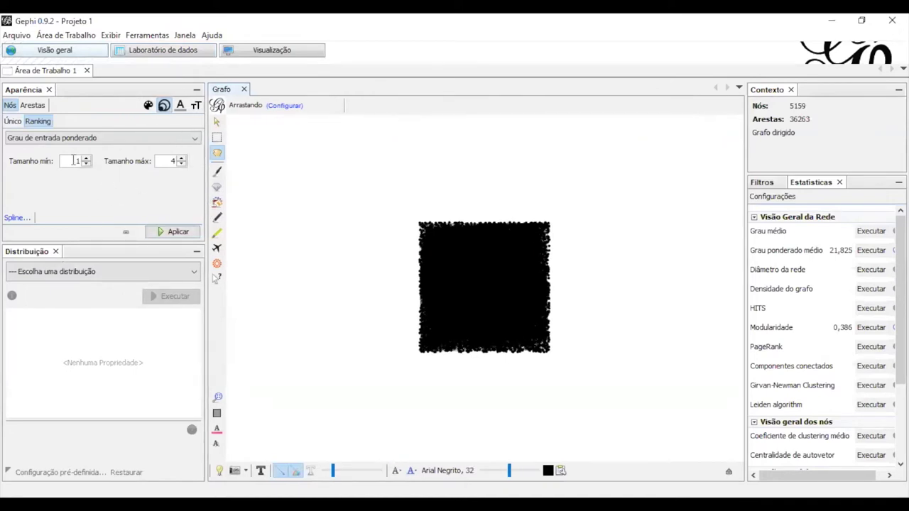
{"action": "double_click", "coordinate": [171, 160]}
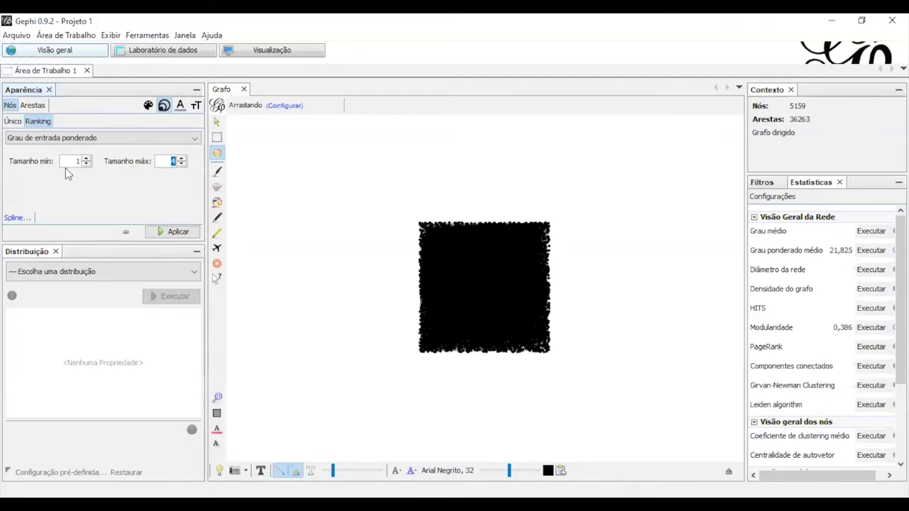
{"action": "type", "text": "155"}
{"action": "key", "text": "BackSpace"}
{"action": "type", "text": "00"}
{"action": "left_click_drag", "start_coordinate": [102, 242], "coordinate": [103, 311]}
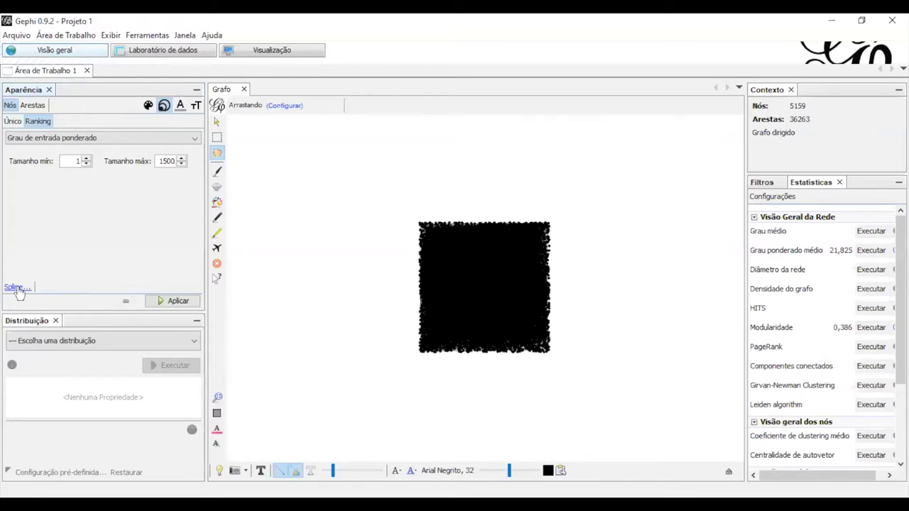
Use the third spline template, the rounded fast-rising curve, for size interpolation and apply the ranking to the nodes
{"action": "left_click", "coordinate": [17, 287]}
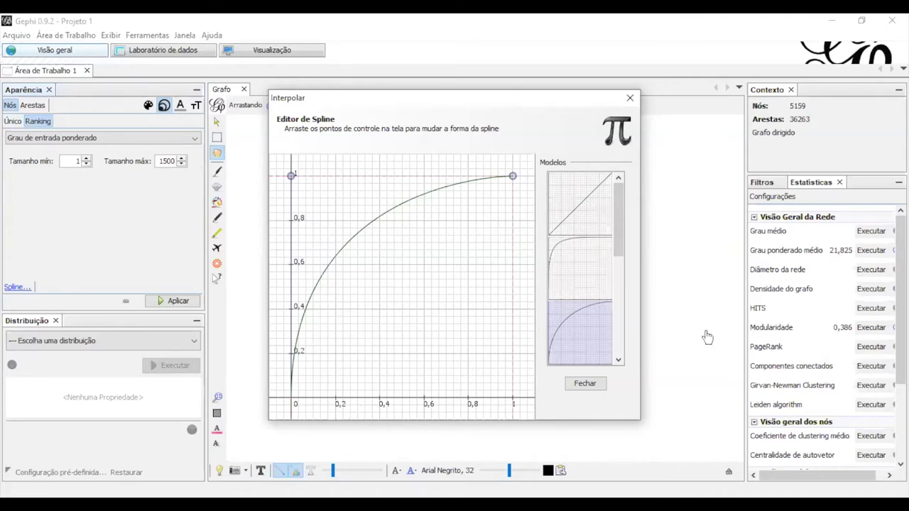
{"action": "left_click", "coordinate": [594, 390]}
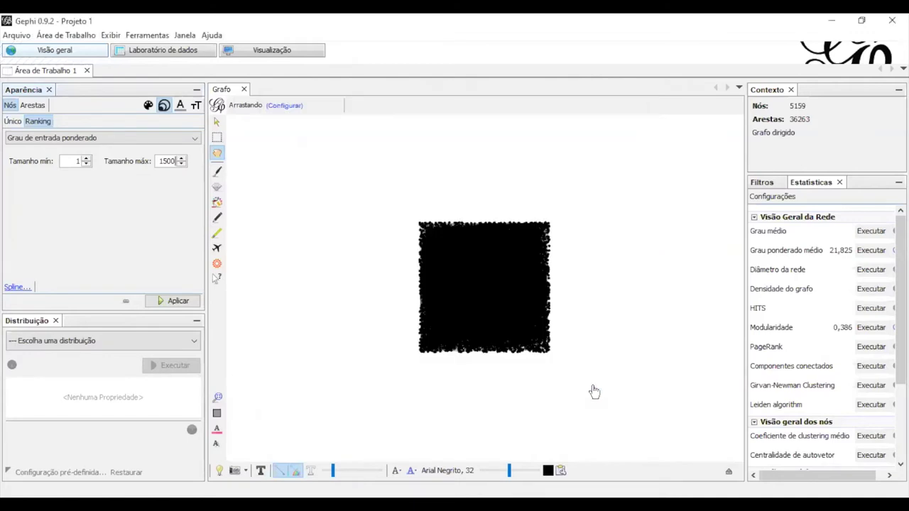
{"action": "left_click", "coordinate": [177, 301]}
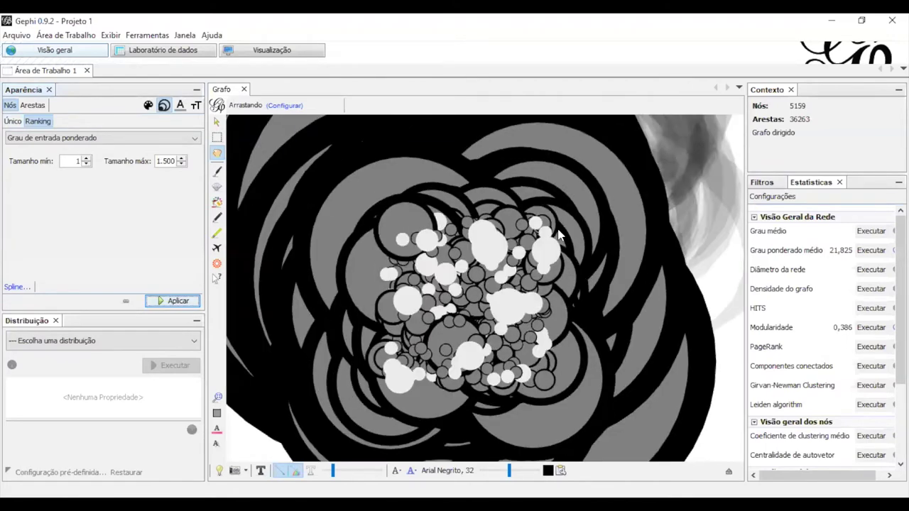
{"action": "scroll", "coordinate": [558, 234], "scroll_direction": "up", "scroll_amount": 2}
{"action": "scroll", "coordinate": [558, 235], "scroll_direction": "down", "scroll_amount": 4}
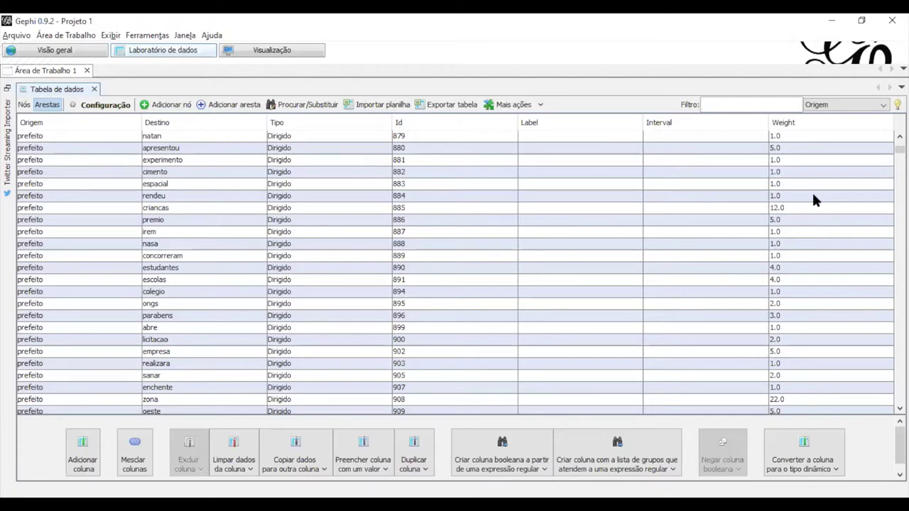
Examine the criancas and zona edges, and the degree and modularity columns of the prefeito, agradecemos and contamos nodes
{"action": "left_click", "coordinate": [769, 208]}
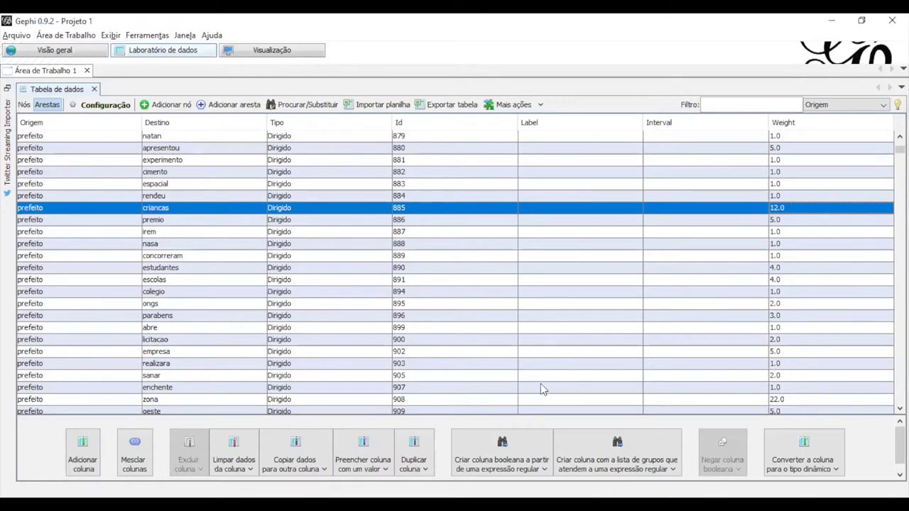
{"action": "left_click", "coordinate": [423, 399]}
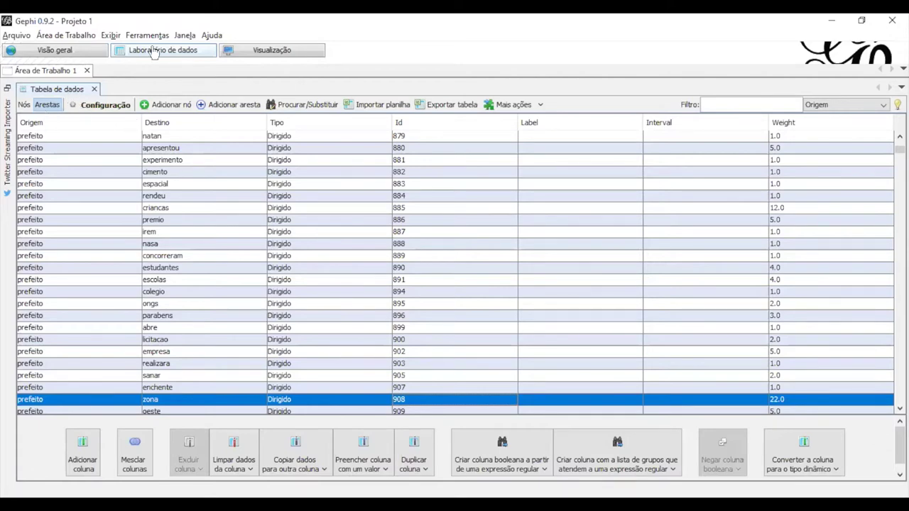
{"action": "left_click", "coordinate": [24, 105]}
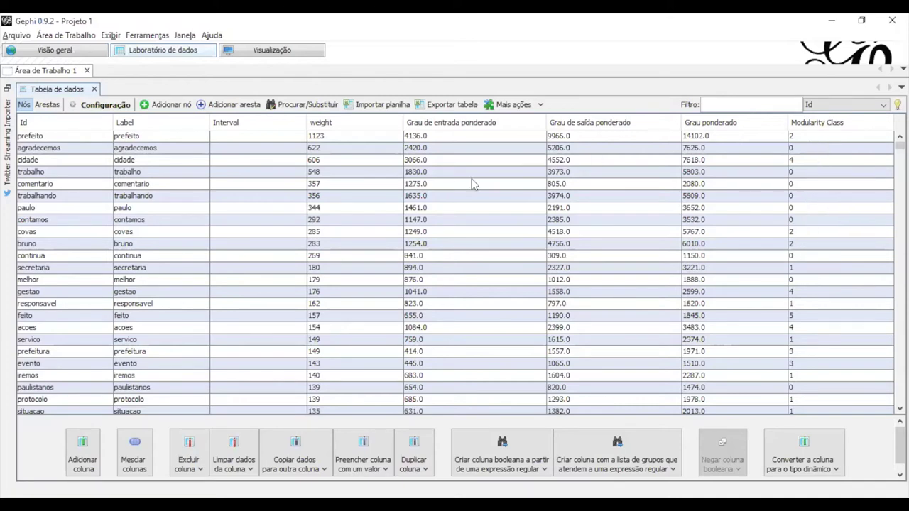
{"action": "left_click", "coordinate": [33, 137]}
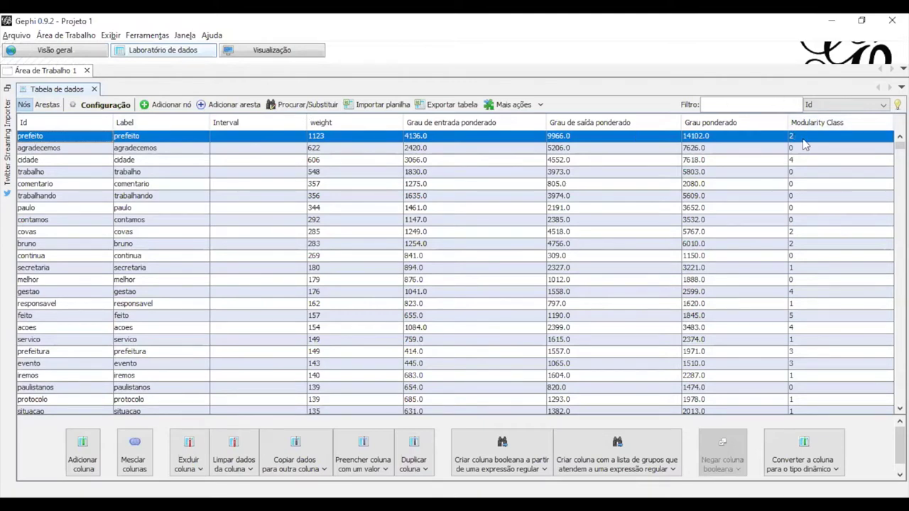
{"action": "left_click", "coordinate": [726, 150]}
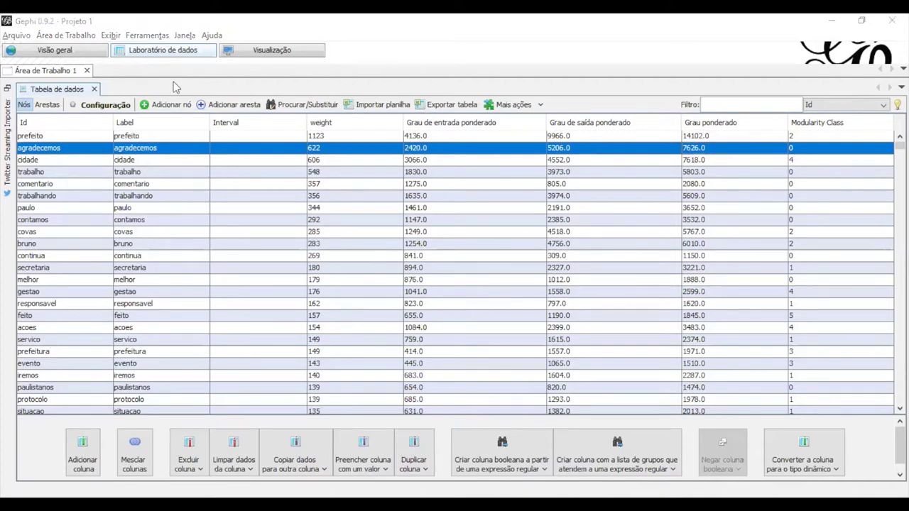
{"action": "left_click", "coordinate": [641, 225]}
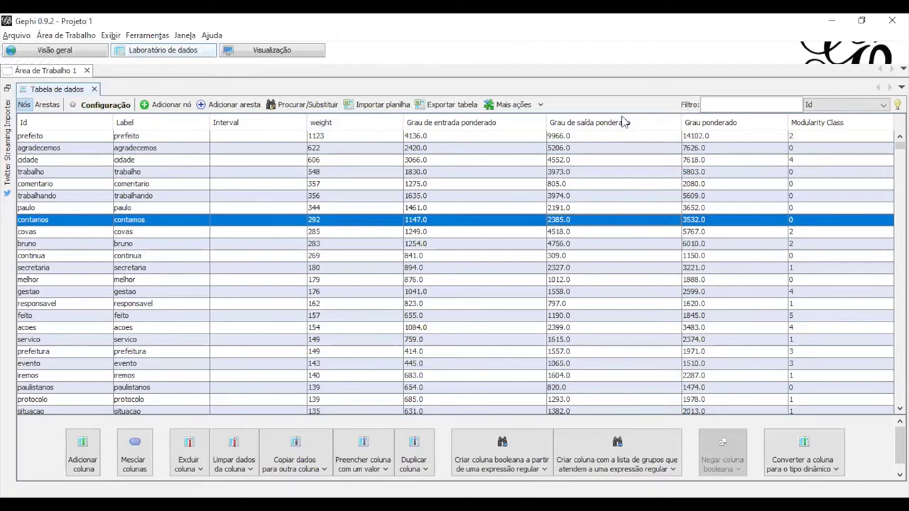
Return to the overview and set up node colour partitioning by Modularity Class
{"action": "left_click", "coordinate": [63, 51]}
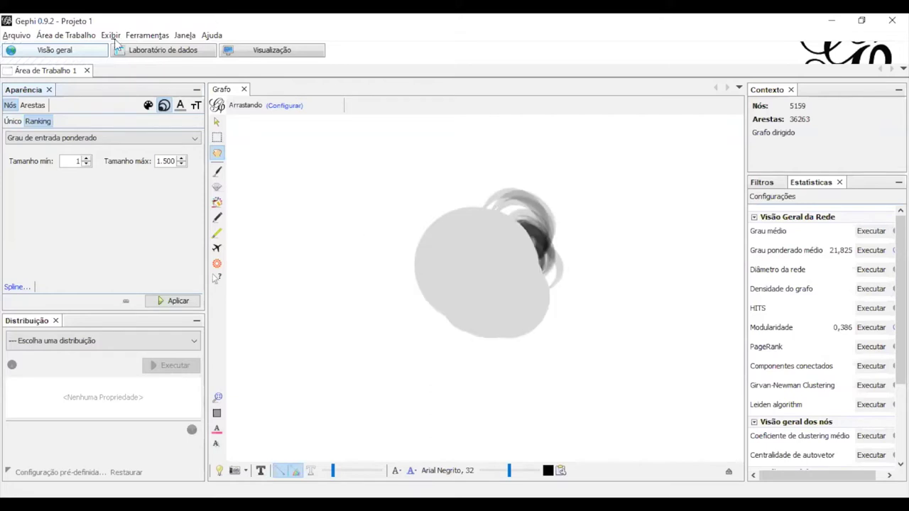
{"action": "left_click", "coordinate": [149, 107]}
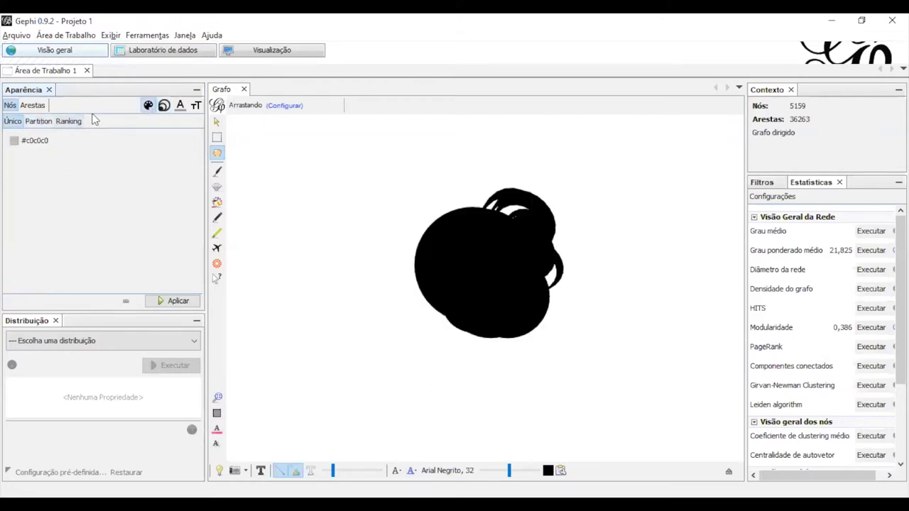
{"action": "left_click", "coordinate": [47, 124]}
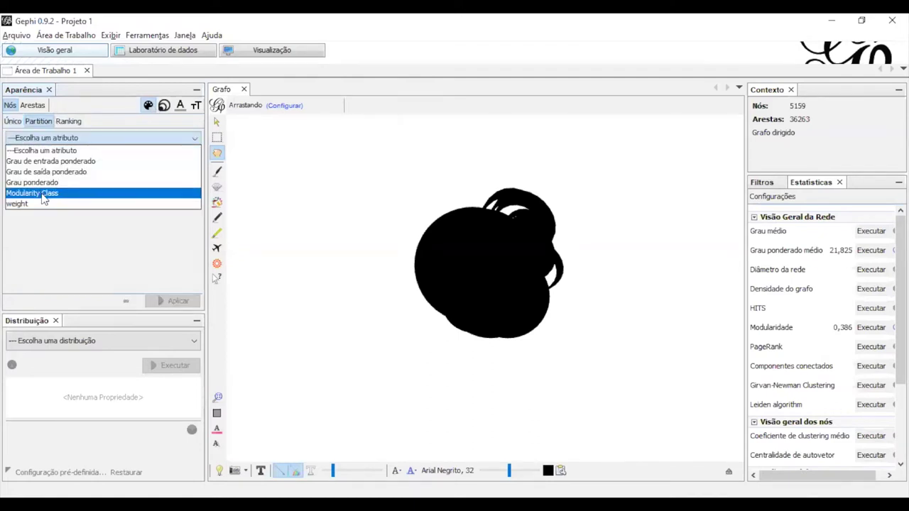
{"action": "left_click", "coordinate": [43, 196]}
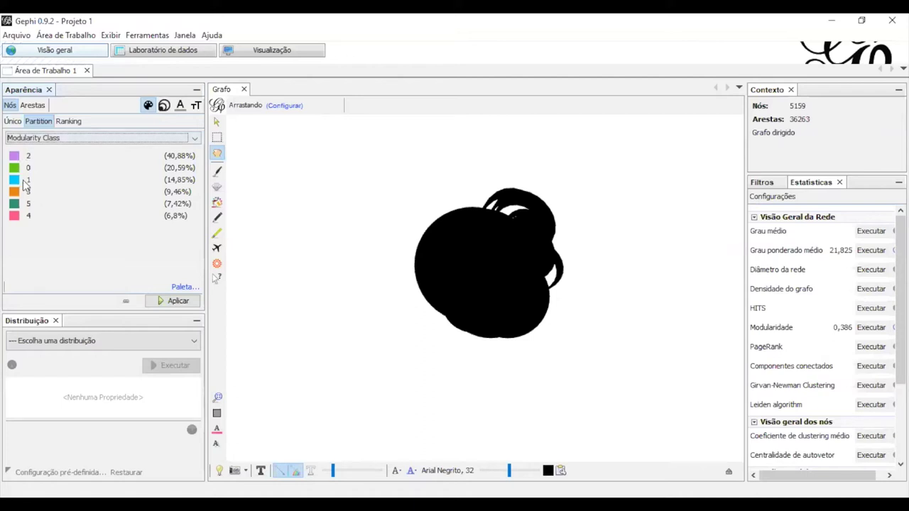
Colour the nodes by modularity class, with class 5 recoloured blue and class 2 recoloured purple
{"action": "left_click", "coordinate": [177, 304]}
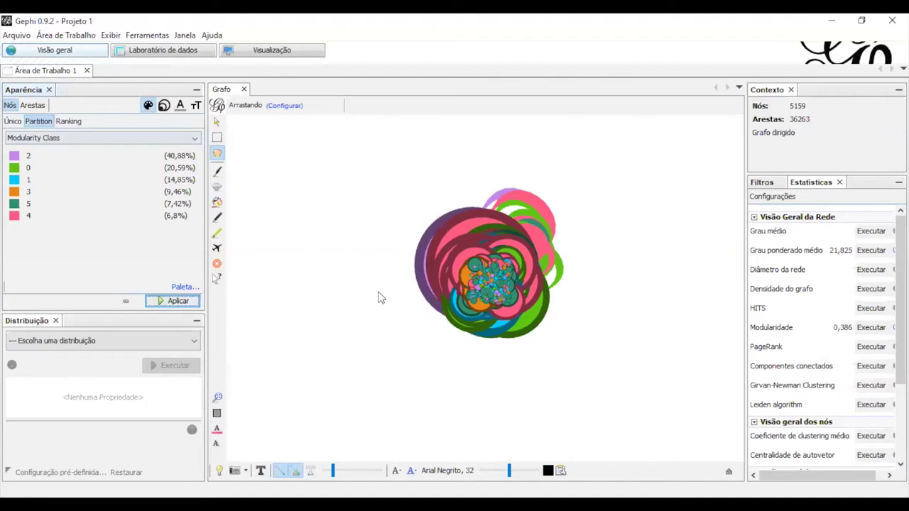
{"action": "left_click", "coordinate": [14, 203]}
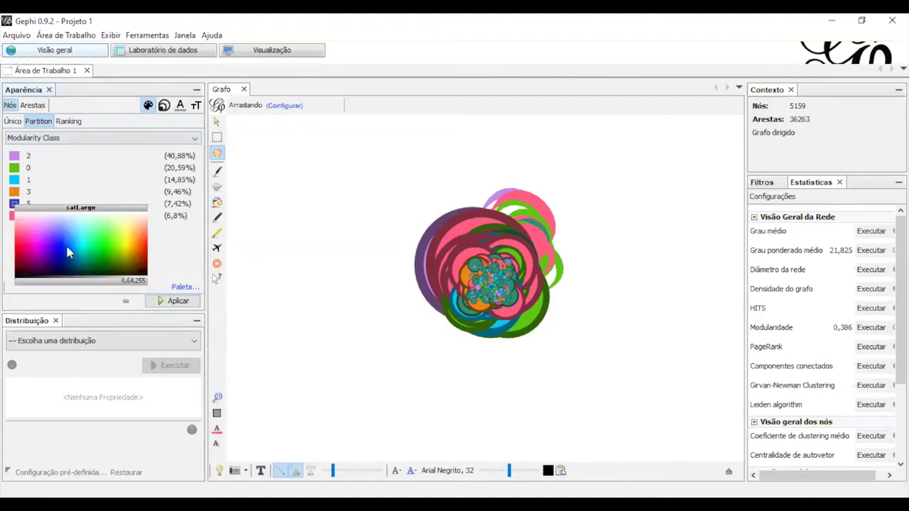
{"action": "left_click", "coordinate": [65, 247]}
{"action": "left_click", "coordinate": [14, 155]}
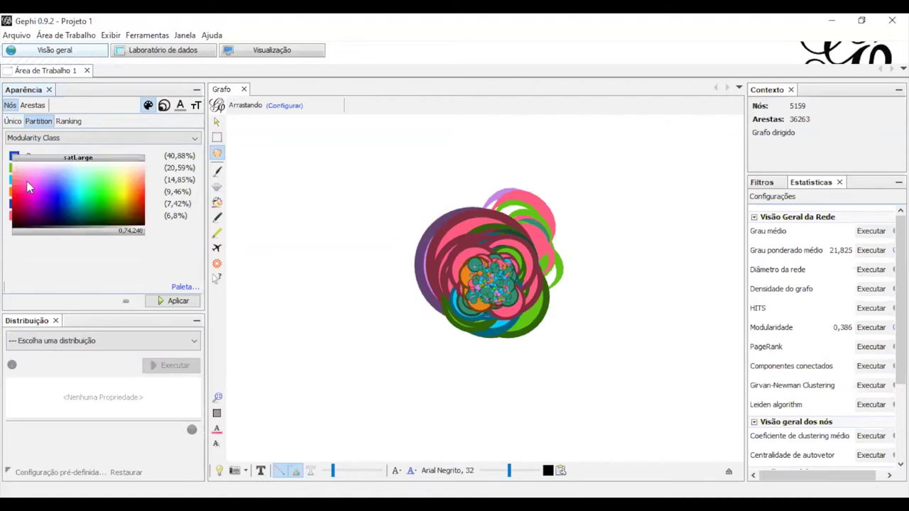
{"action": "left_click", "coordinate": [39, 206]}
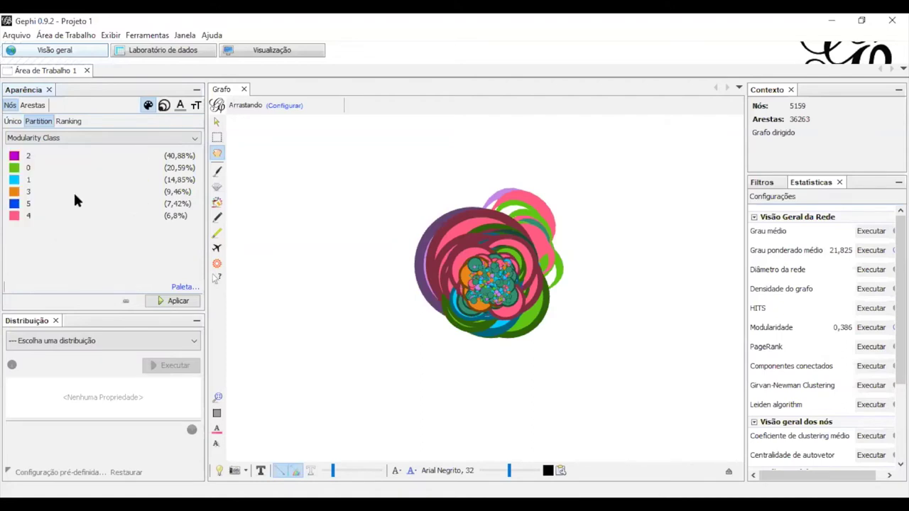
{"action": "left_click", "coordinate": [175, 301]}
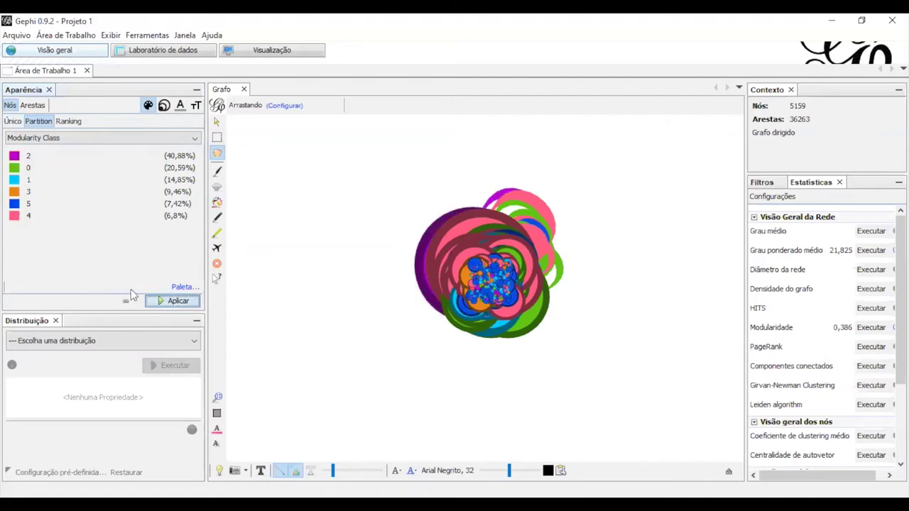
Change the colour of modularity class 1 to yellow and apply it to the nodes
{"action": "left_click", "coordinate": [15, 181]}
{"action": "left_click", "coordinate": [125, 215]}
{"action": "left_click", "coordinate": [12, 182]}
{"action": "left_click", "coordinate": [118, 212]}
{"action": "left_click", "coordinate": [174, 301]}
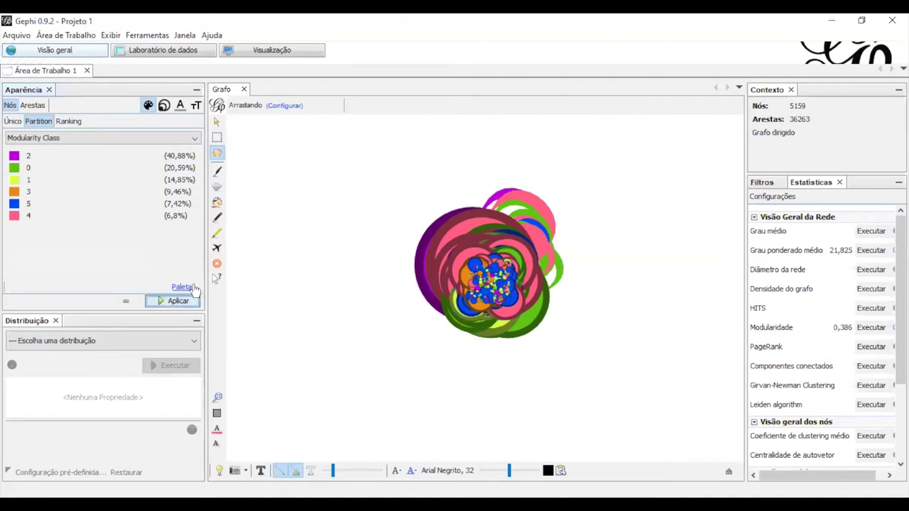
{"action": "left_click", "coordinate": [181, 287]}
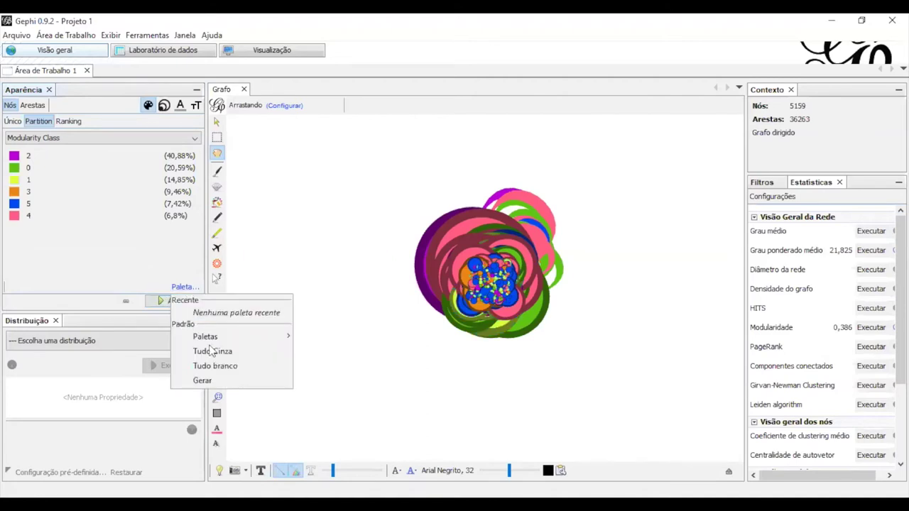
{"action": "mouse_move", "coordinate": [199, 343]}
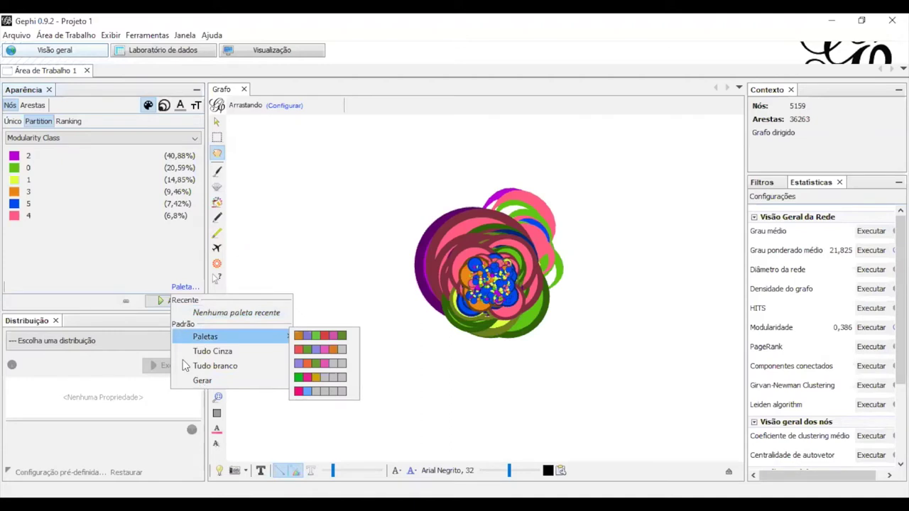
{"action": "left_click", "coordinate": [163, 275]}
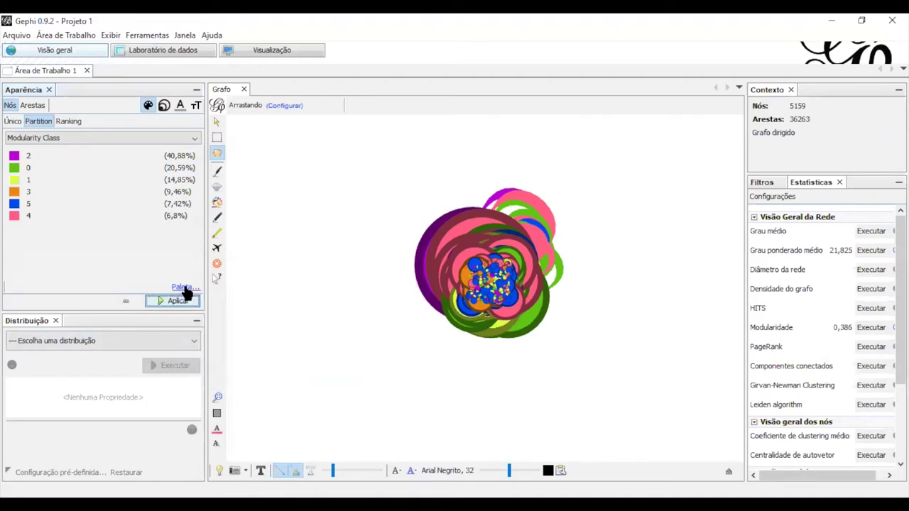
{"action": "left_click", "coordinate": [184, 288]}
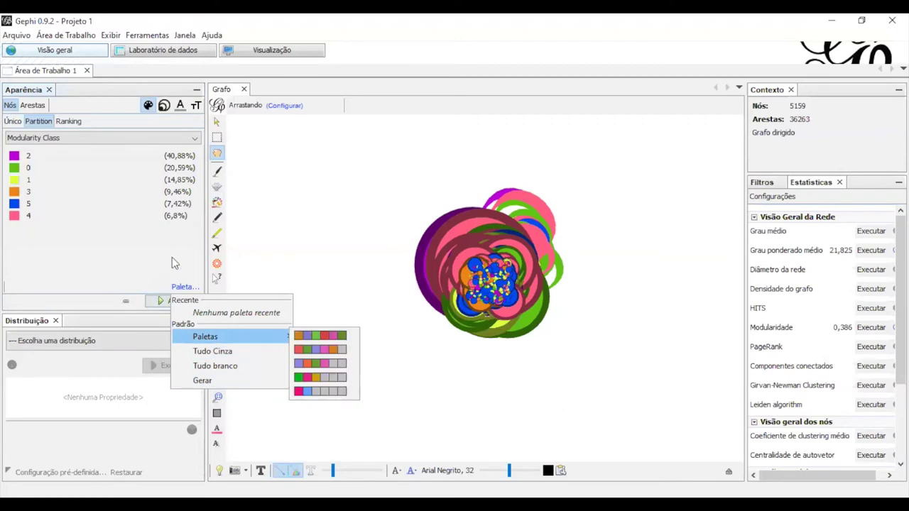
{"action": "left_click", "coordinate": [138, 238]}
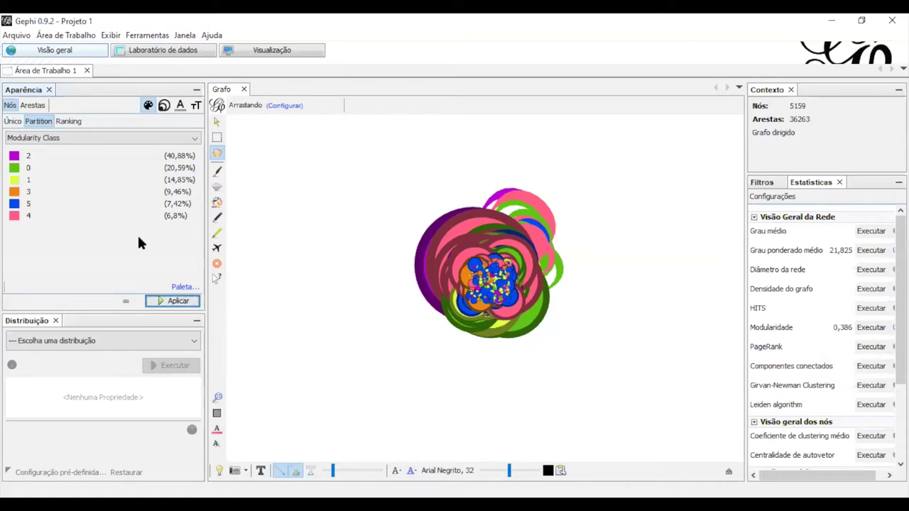
Choose ForceAtlas 2 as the layout algorithm and enlarge the area showing its settings
{"action": "left_click", "coordinate": [92, 342]}
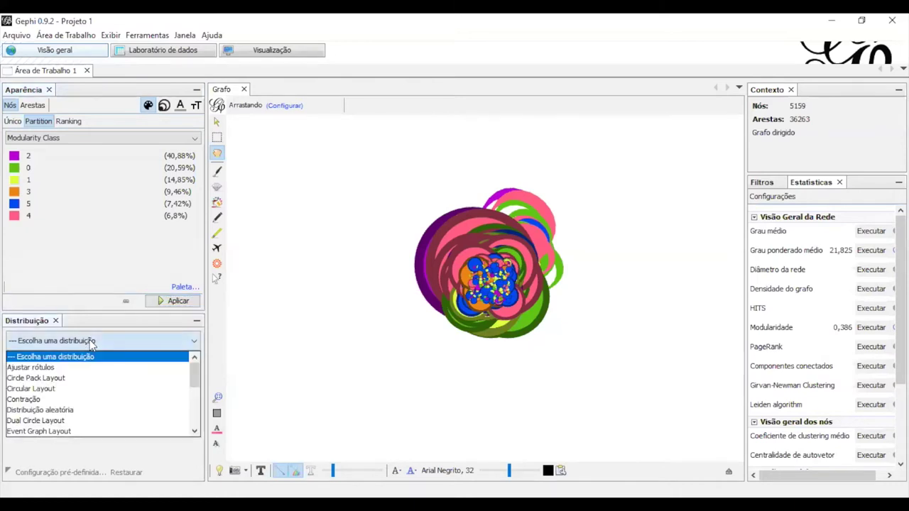
{"action": "scroll", "coordinate": [43, 380], "scroll_direction": "down", "scroll_amount": 1}
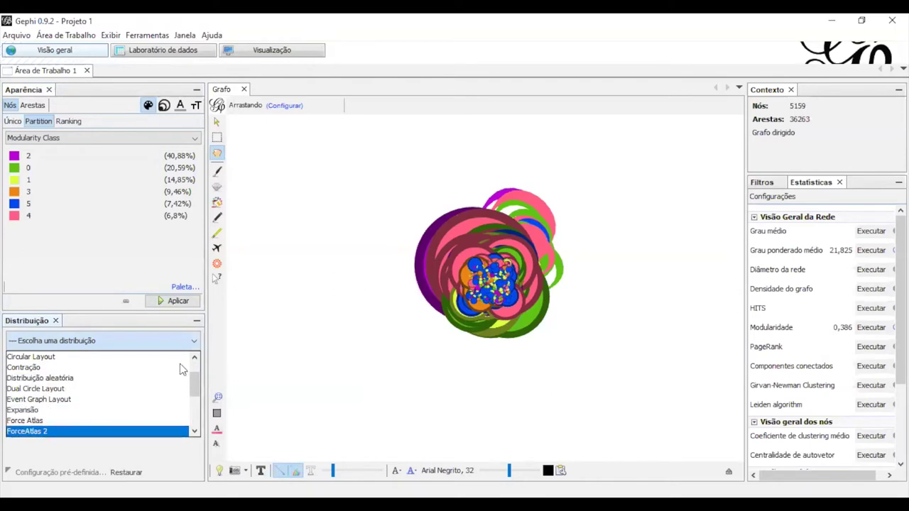
{"action": "key", "text": "Return"}
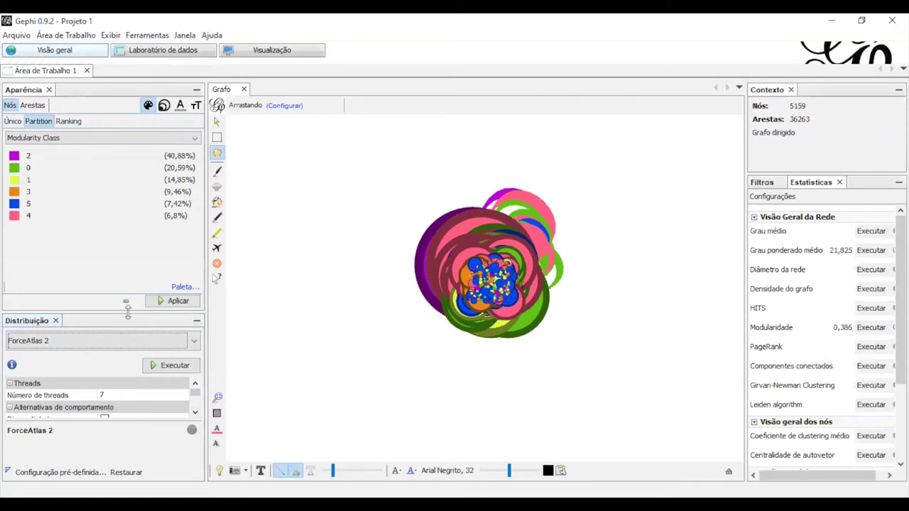
{"action": "left_click_drag", "start_coordinate": [128, 310], "coordinate": [127, 217]}
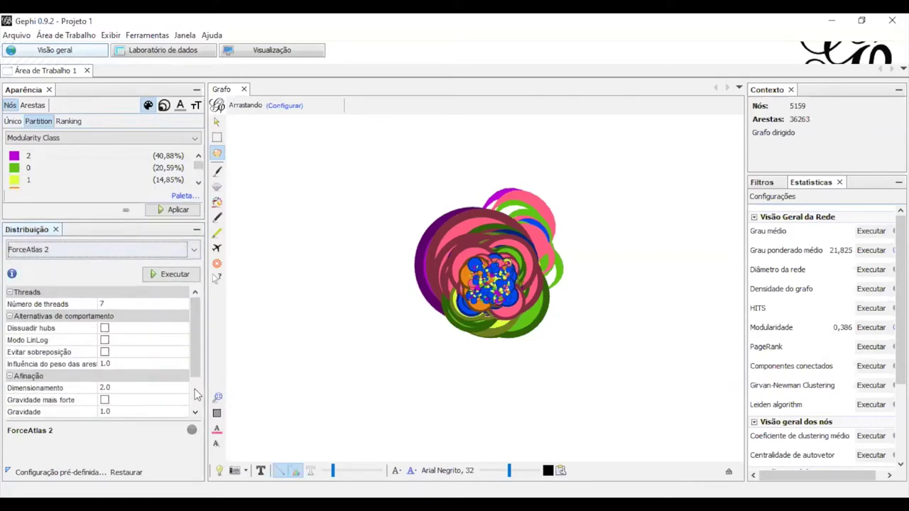
Turn on LinLog mode for ForceAtlas 2 and set its scaling (Dimensionamento) to 1
{"action": "mouse_move", "coordinate": [196, 359]}
{"action": "left_mouse_down"}
{"action": "mouse_move", "coordinate": [197, 387]}
{"action": "mouse_move", "coordinate": [197, 362]}
{"action": "left_mouse_up"}
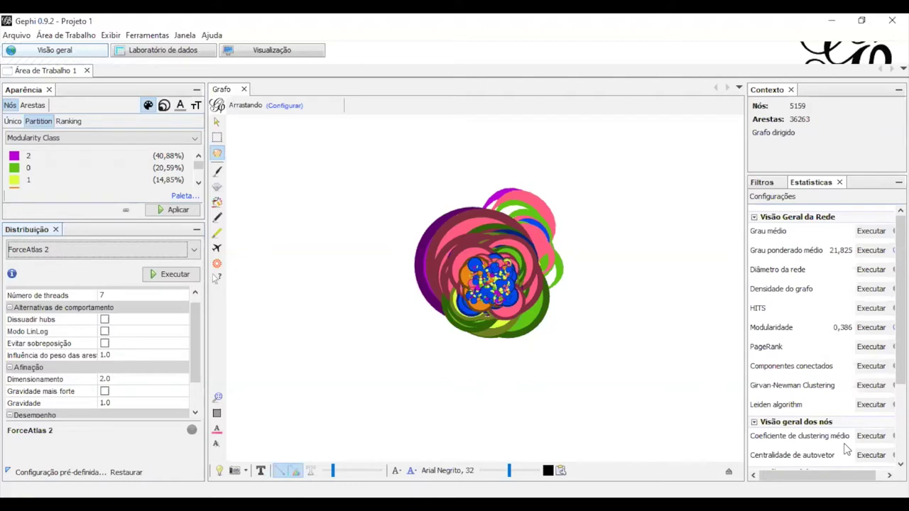
{"action": "left_click", "coordinate": [104, 333]}
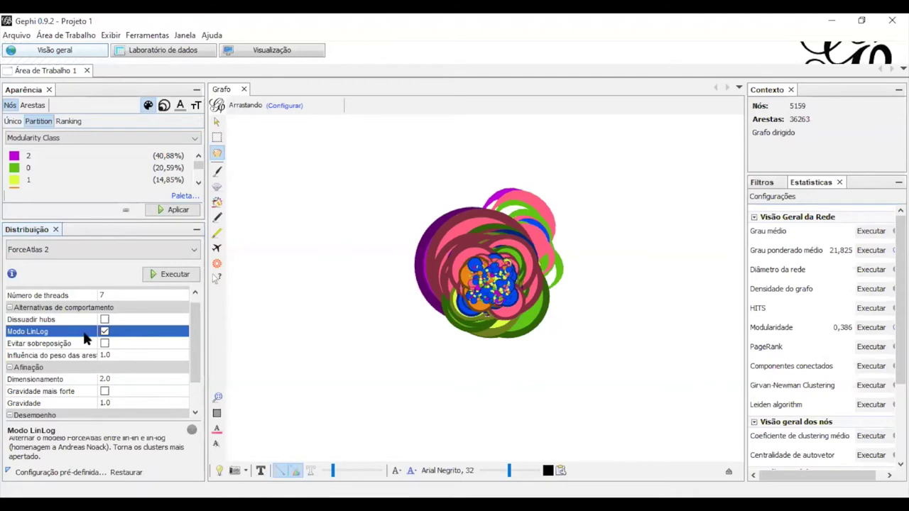
{"action": "left_click", "coordinate": [117, 379]}
{"action": "type", "text": "1"}
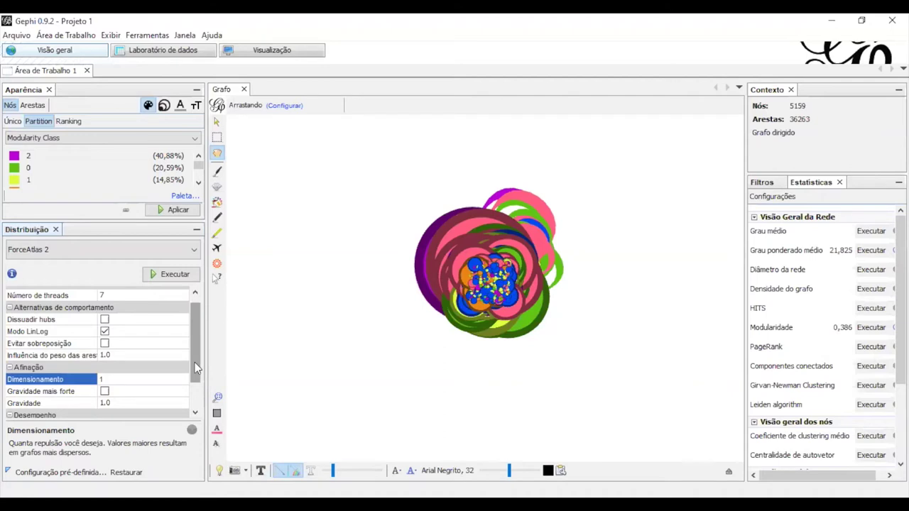
Set the gravity (Gravidade) of the ForceAtlas 2 layout to 0
{"action": "mouse_move", "coordinate": [194, 362]}
{"action": "left_mouse_down"}
{"action": "mouse_move", "coordinate": [195, 394]}
{"action": "mouse_move", "coordinate": [192, 374]}
{"action": "left_mouse_up"}
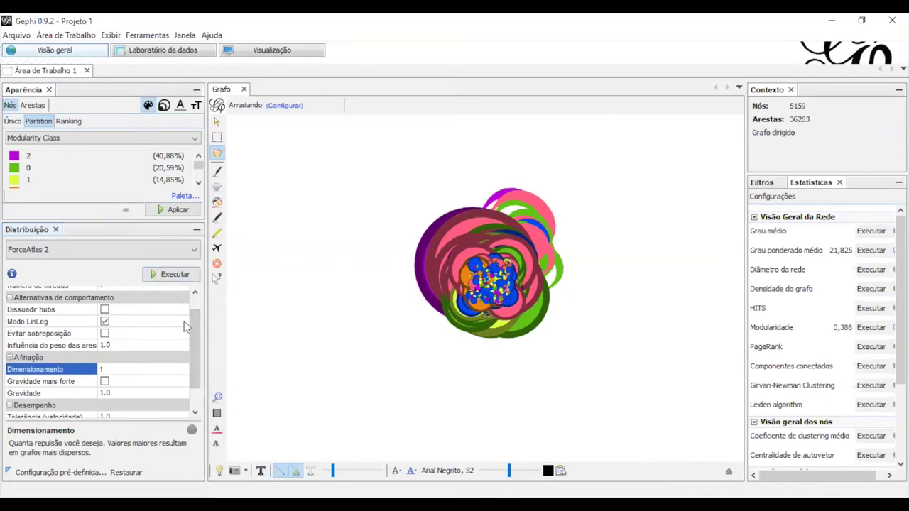
{"action": "mouse_move", "coordinate": [197, 341]}
{"action": "left_mouse_down"}
{"action": "mouse_move", "coordinate": [197, 353]}
{"action": "mouse_move", "coordinate": [197, 336]}
{"action": "left_mouse_up"}
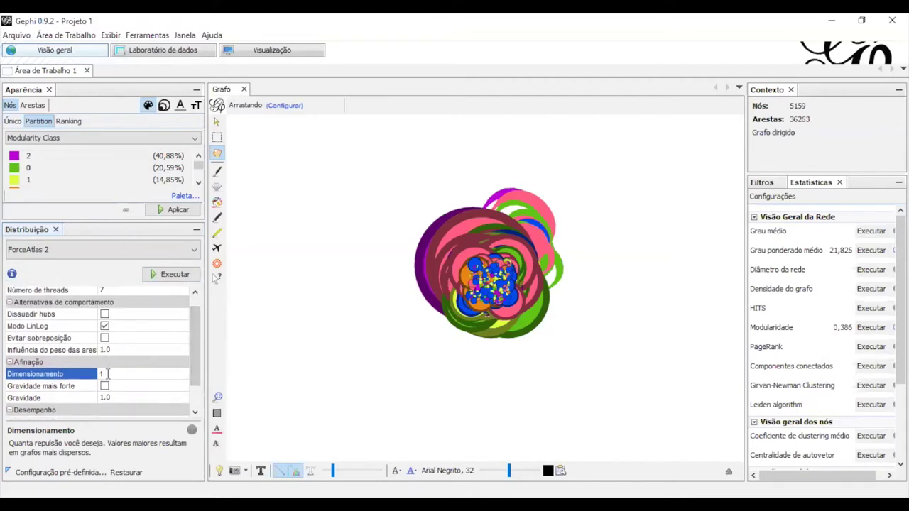
{"action": "left_click", "coordinate": [107, 374]}
{"action": "left_click", "coordinate": [119, 400]}
{"action": "key", "text": "BackSpace"}
{"action": "key", "text": "BackSpace"}
{"action": "key", "text": "BackSpace"}
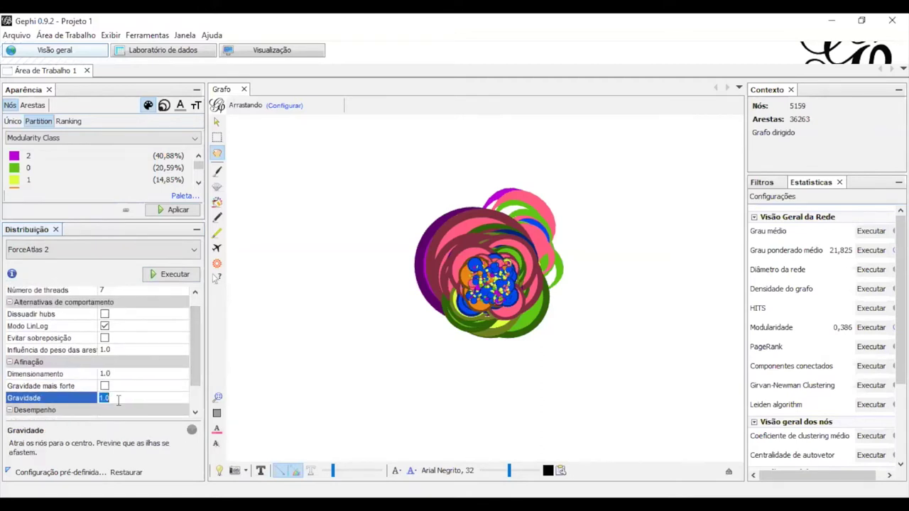
{"action": "type", "text": "0"}
Set the layout's edge weight influence to 0 and its tolerance (speed) to 0.1
{"action": "scroll", "coordinate": [181, 378], "scroll_direction": "down", "scroll_amount": 1}
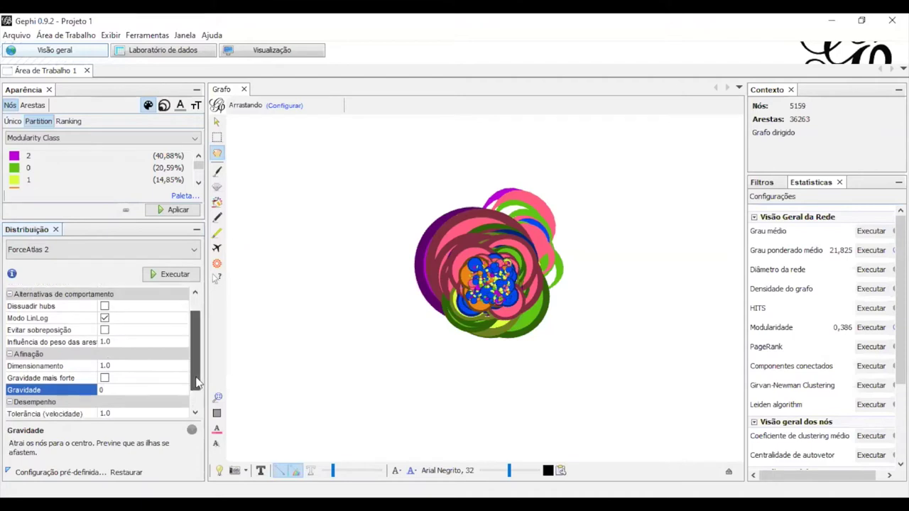
{"action": "left_click", "coordinate": [129, 334]}
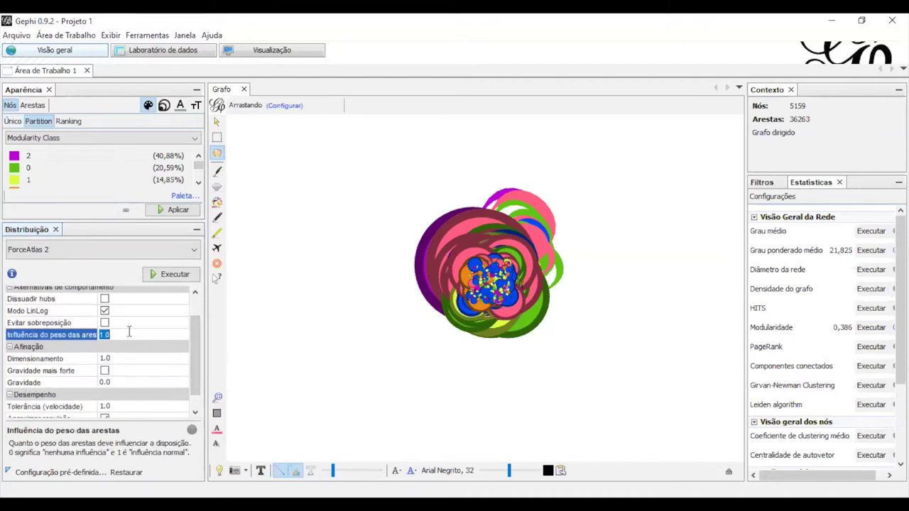
{"action": "type", "text": "0"}
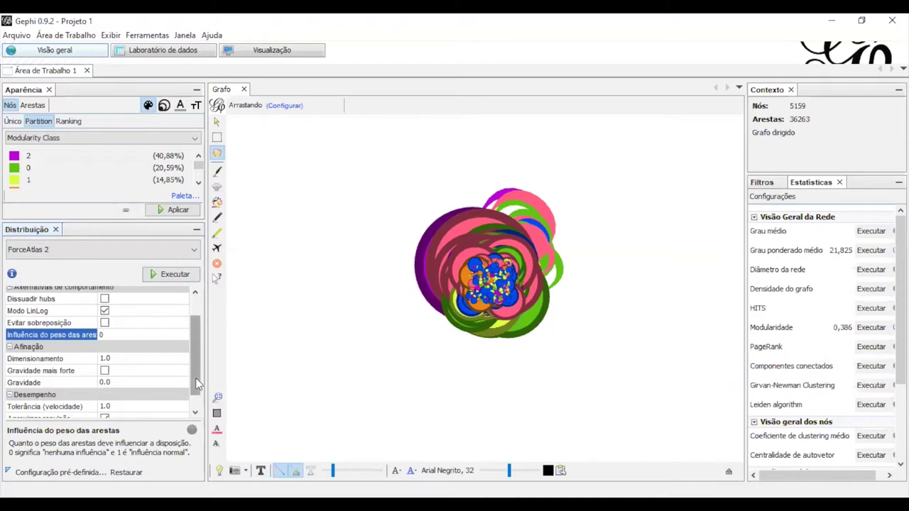
{"action": "scroll", "coordinate": [201, 392], "scroll_direction": "down", "scroll_amount": 1}
{"action": "left_click", "coordinate": [128, 387]}
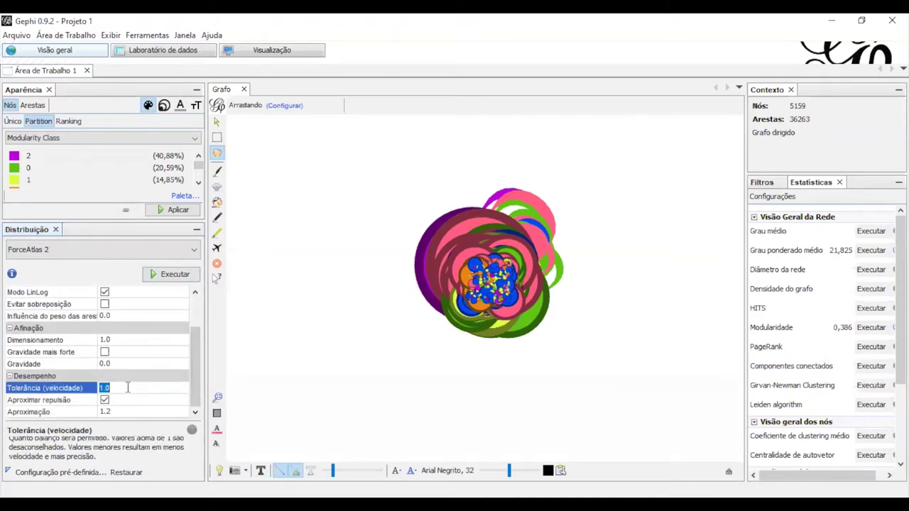
{"action": "type", "text": "0.1"}
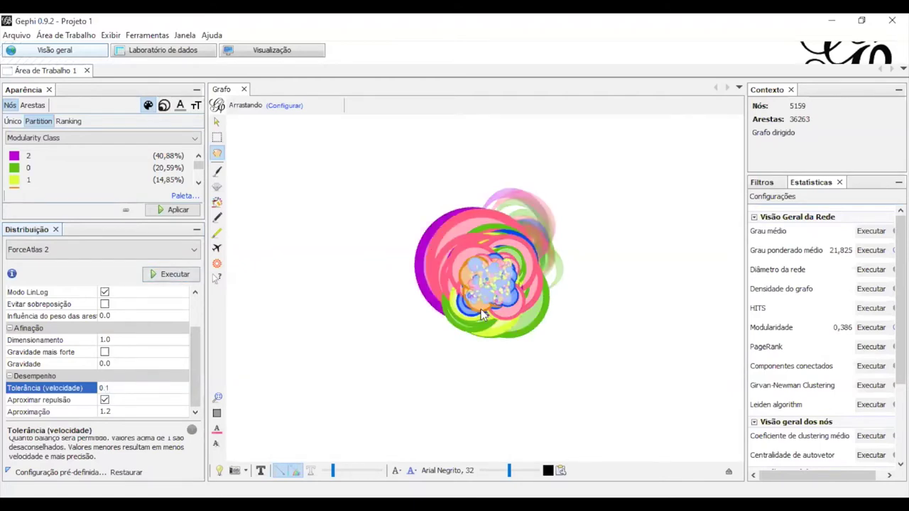
Run the ForceAtlas 2 layout on the coloured graph
{"action": "scroll", "coordinate": [634, 273], "scroll_direction": "up", "scroll_amount": 3}
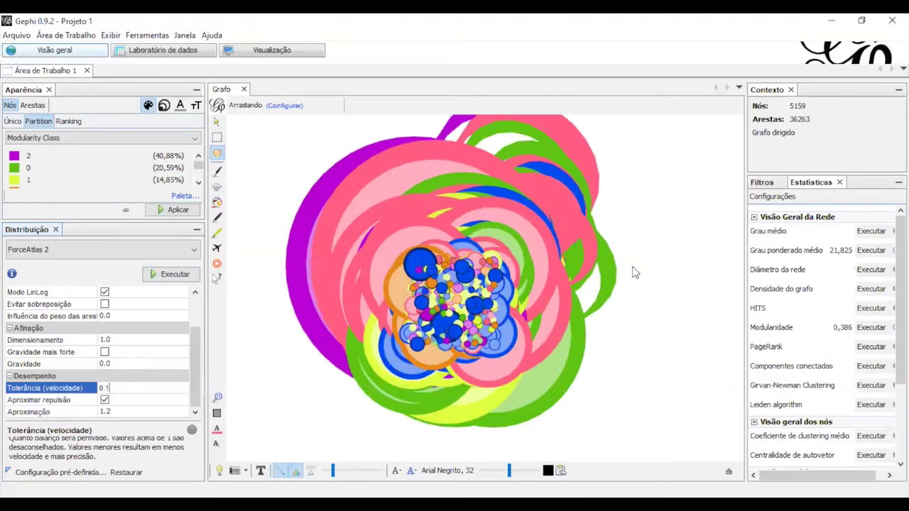
{"action": "scroll", "coordinate": [634, 273], "scroll_direction": "down", "scroll_amount": 10}
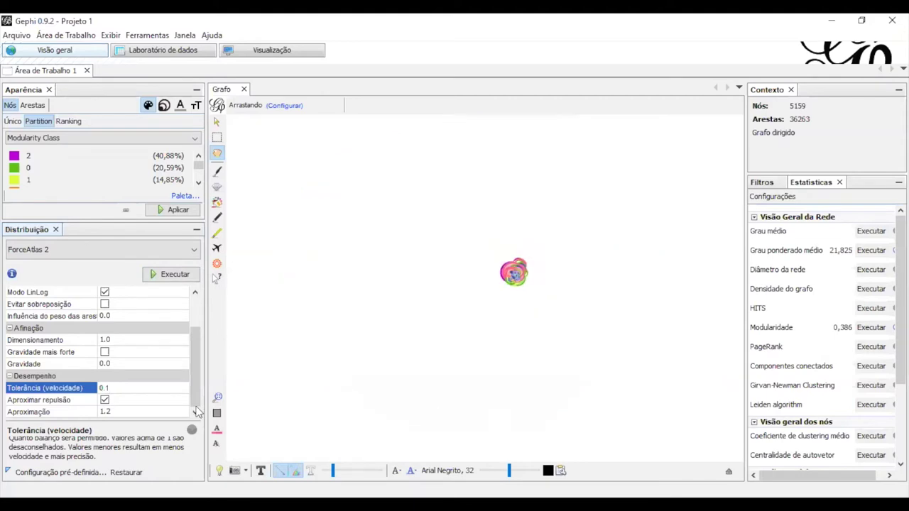
{"action": "left_click", "coordinate": [170, 276]}
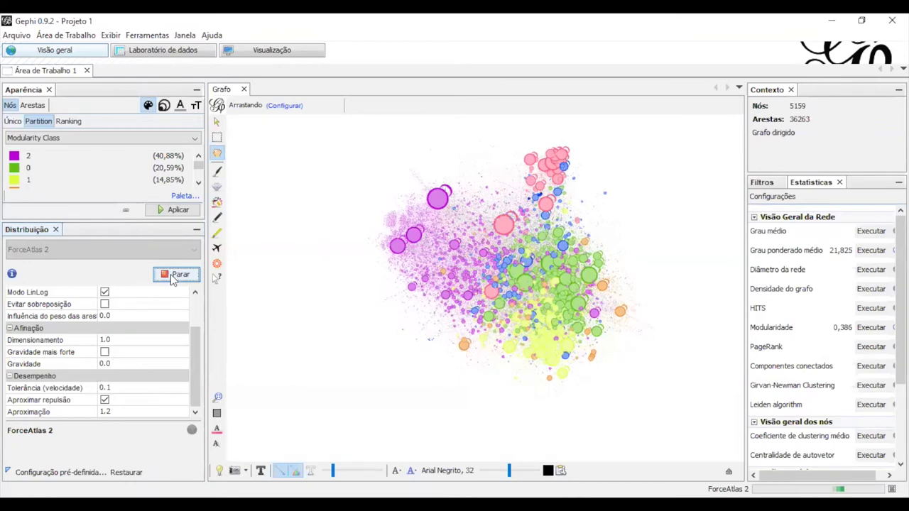
Raise the tolerance (speed) to 0.5 while the ForceAtlas 2 layout keeps running
{"action": "left_click", "coordinate": [128, 387]}
{"action": "type", "text": "0"}
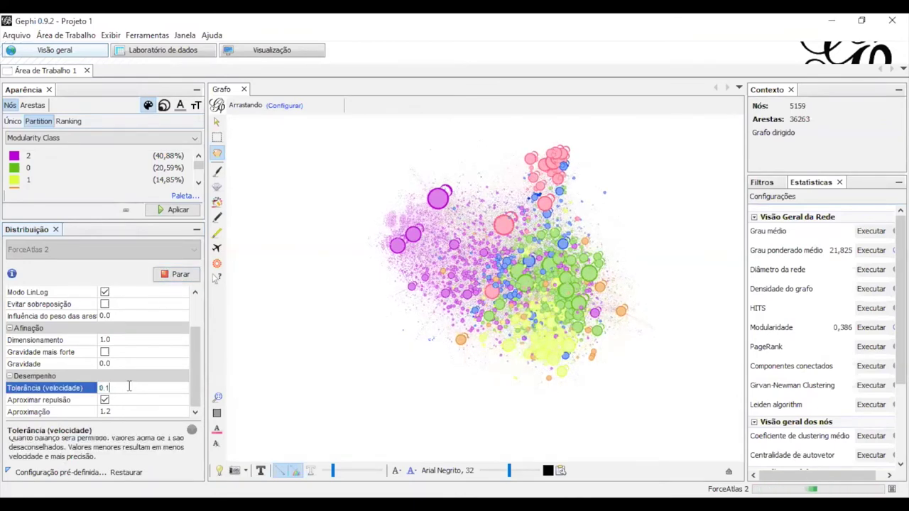
{"action": "type", "text": ".5"}
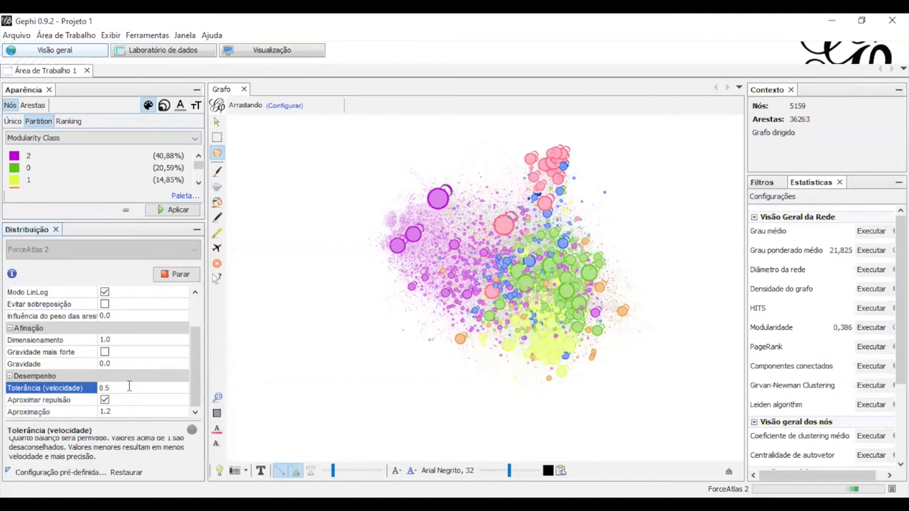
{"action": "key", "text": "Return"}
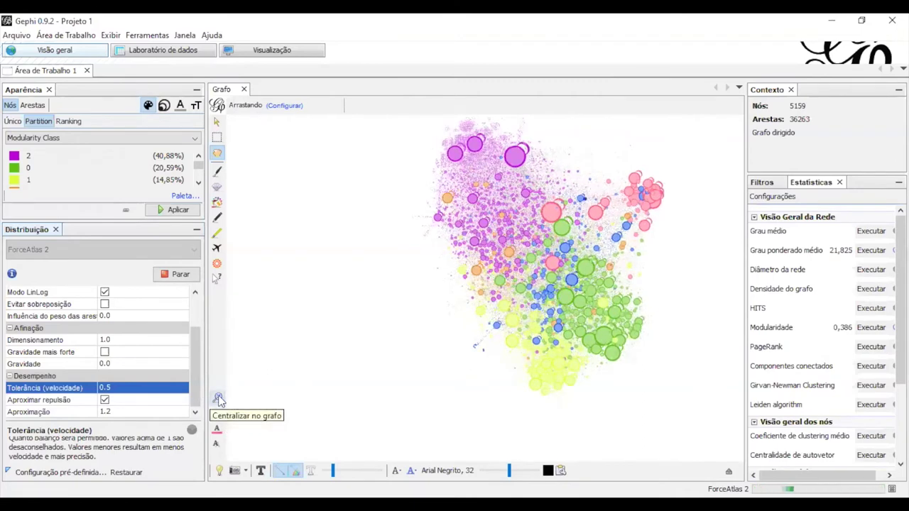
Centre the view on the graph and open the layout's scaling (Dimensionamento) value for editing
{"action": "left_click", "coordinate": [218, 400]}
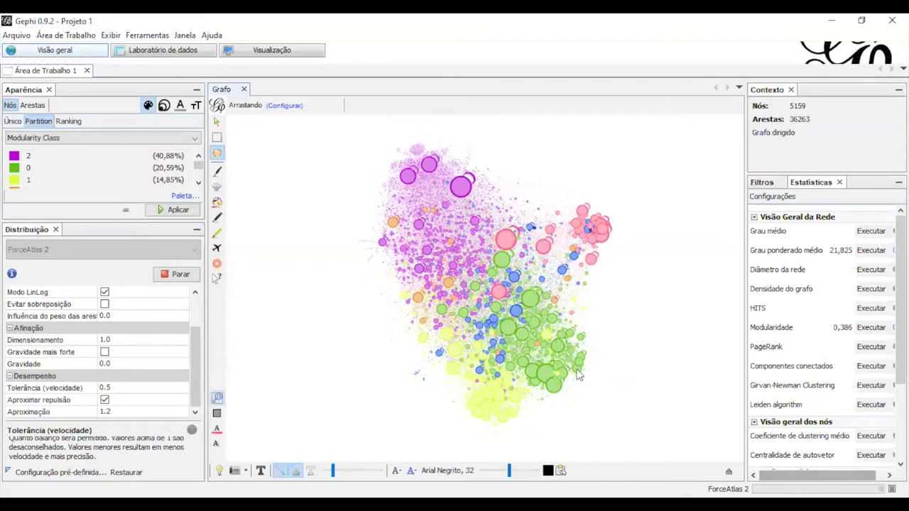
{"action": "left_click", "coordinate": [119, 339]}
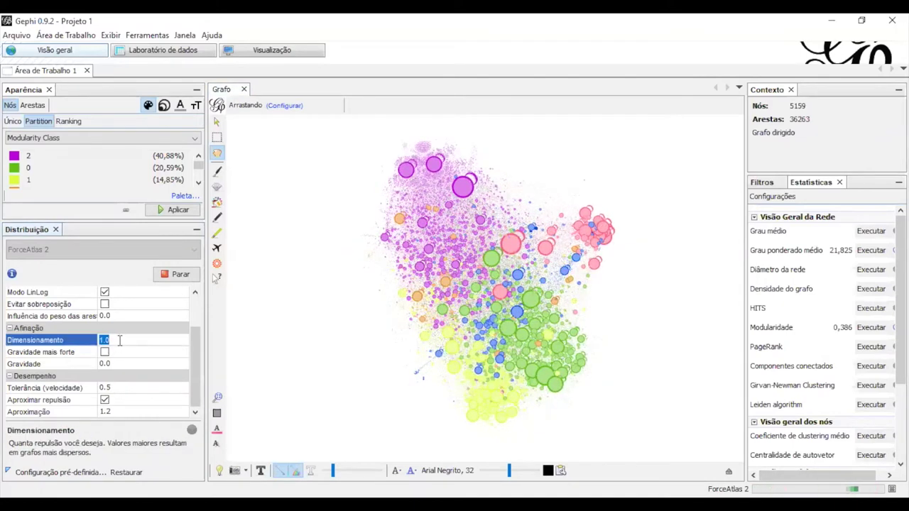
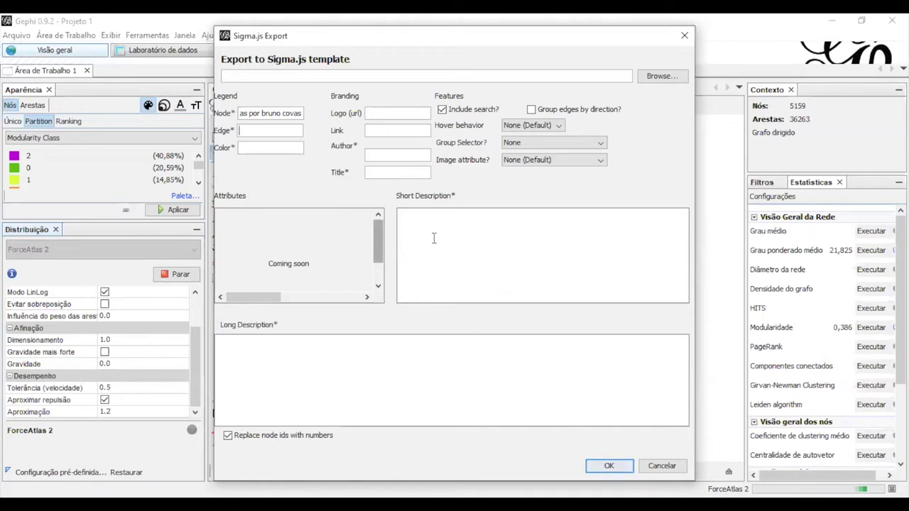
Fill the Sigma.js export's short description with placeholder text, and cancel the export
{"action": "type", "text": "adkdshfkhdsajkfbdsakjfdsajk"}
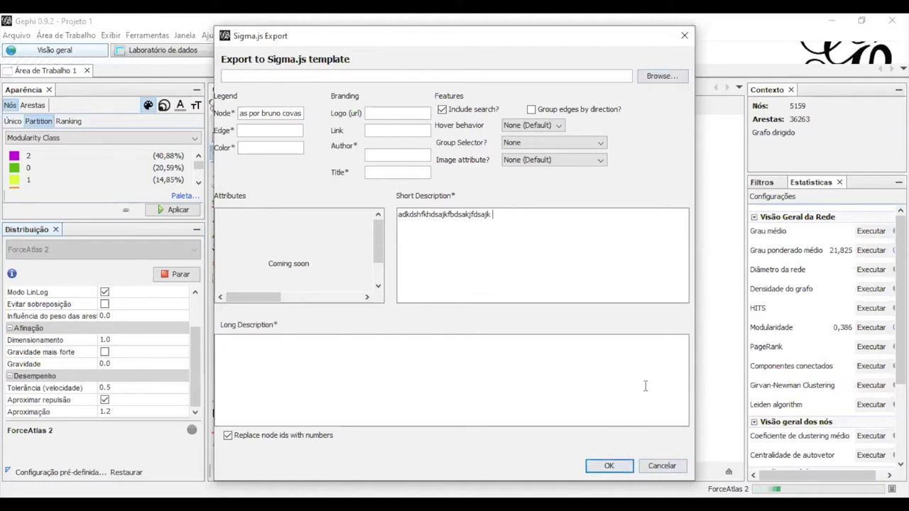
{"action": "left_click", "coordinate": [662, 466]}
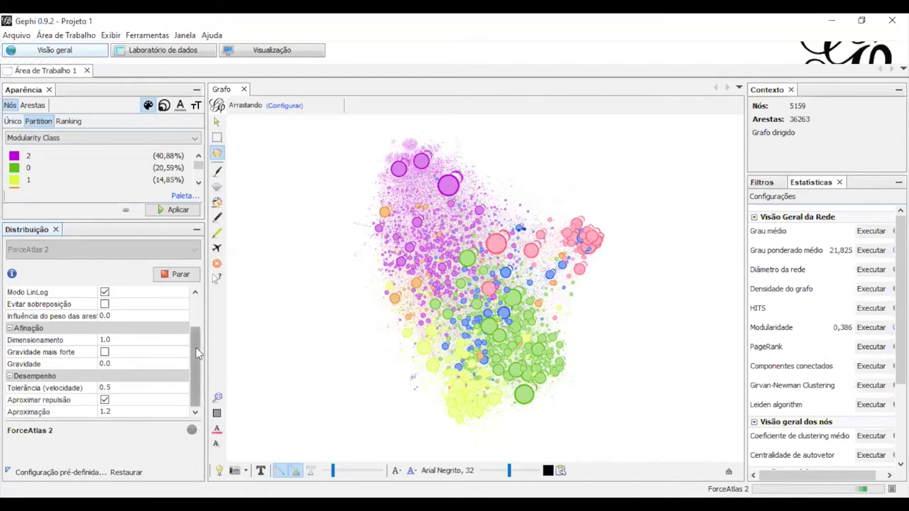
Examine the coloured communities of the running layout up close, and recentre the view on the whole graph
{"action": "scroll", "coordinate": [198, 346], "scroll_direction": "up", "scroll_amount": 1}
{"action": "scroll", "coordinate": [198, 340], "scroll_direction": "up", "scroll_amount": 2}
{"action": "scroll", "coordinate": [197, 330], "scroll_direction": "down", "scroll_amount": 3}
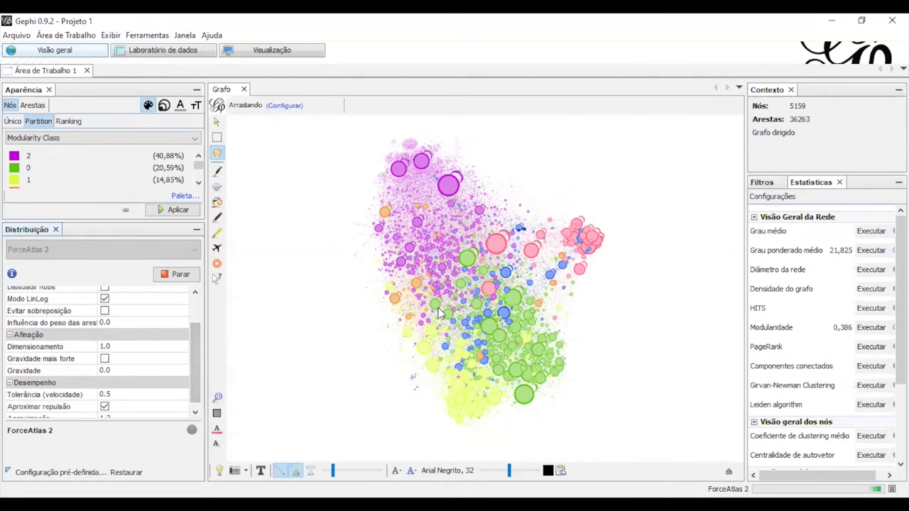
{"action": "scroll", "coordinate": [439, 312], "scroll_direction": "up", "scroll_amount": 2}
{"action": "scroll", "coordinate": [438, 312], "scroll_direction": "up", "scroll_amount": 2}
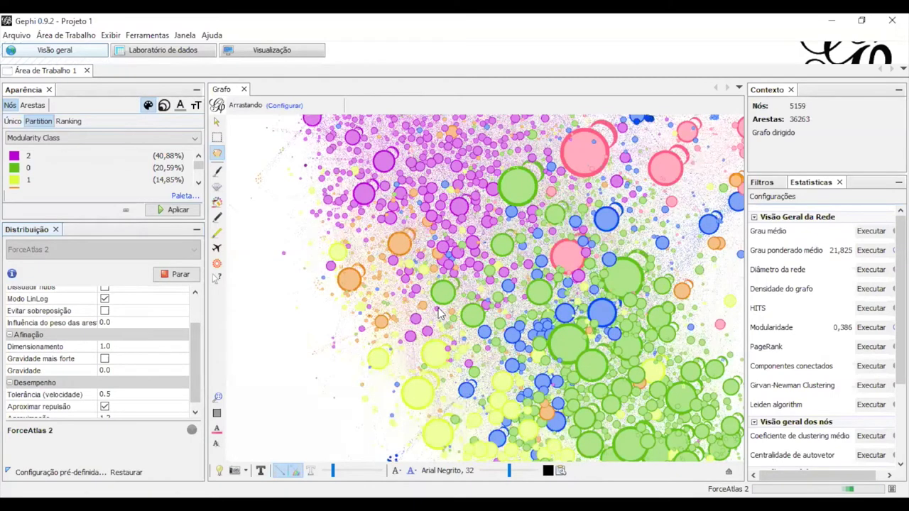
{"action": "scroll", "coordinate": [439, 312], "scroll_direction": "up", "scroll_amount": 3}
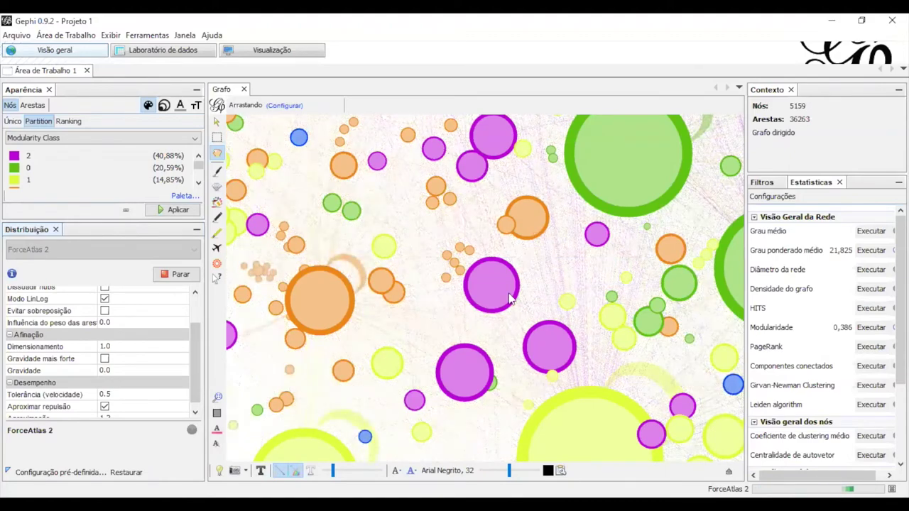
{"action": "scroll", "coordinate": [510, 299], "scroll_direction": "down", "scroll_amount": 2}
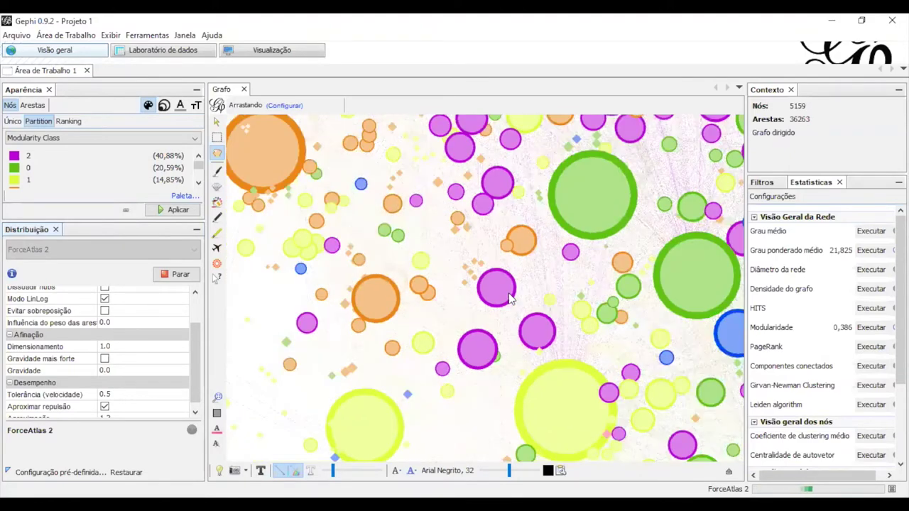
{"action": "scroll", "coordinate": [509, 298], "scroll_direction": "down", "scroll_amount": 4}
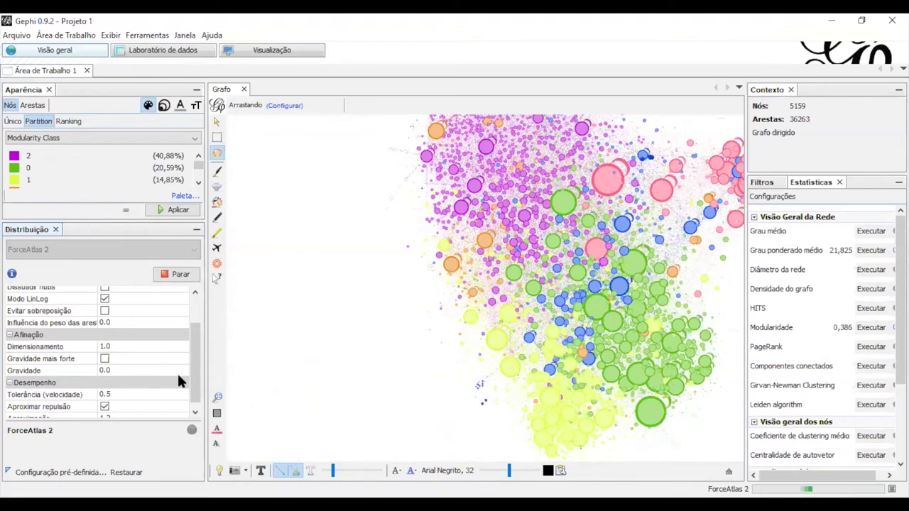
{"action": "left_click", "coordinate": [217, 395]}
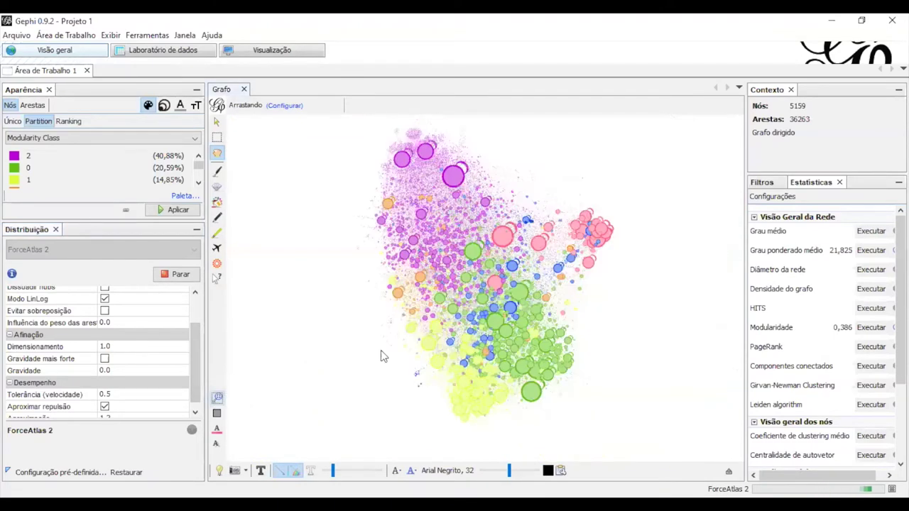
Set the ForceAtlas 2 scaling (Dimensionamento) to 2, let the graph spread out, and stop the layout
{"action": "left_click", "coordinate": [118, 345]}
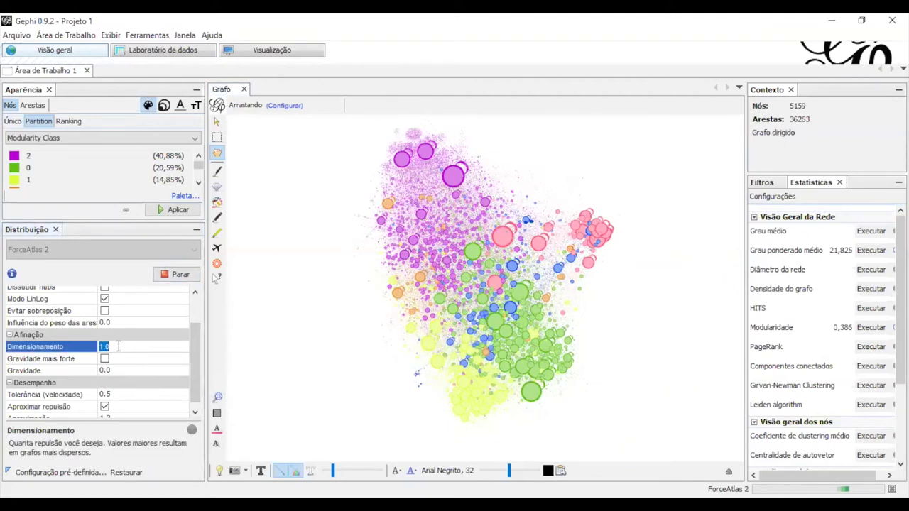
{"action": "type", "text": "2"}
{"action": "key", "text": "Return"}
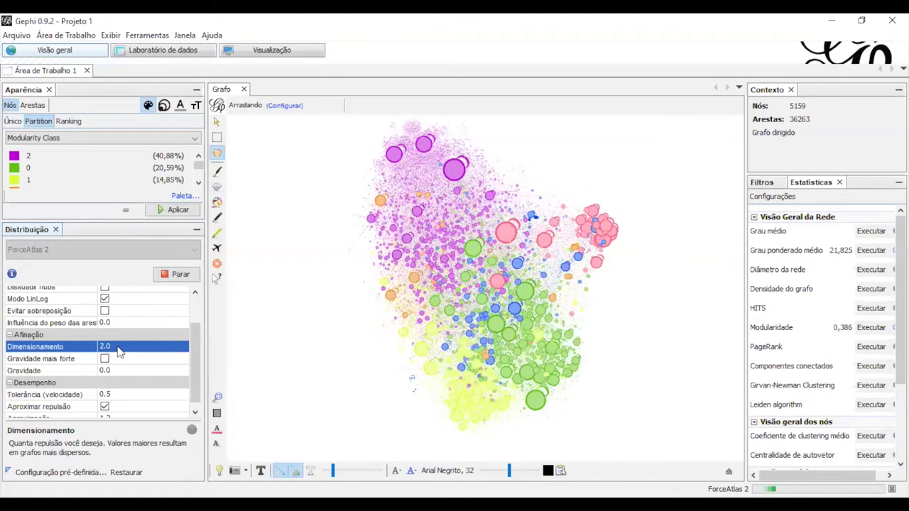
{"action": "left_click", "coordinate": [169, 281]}
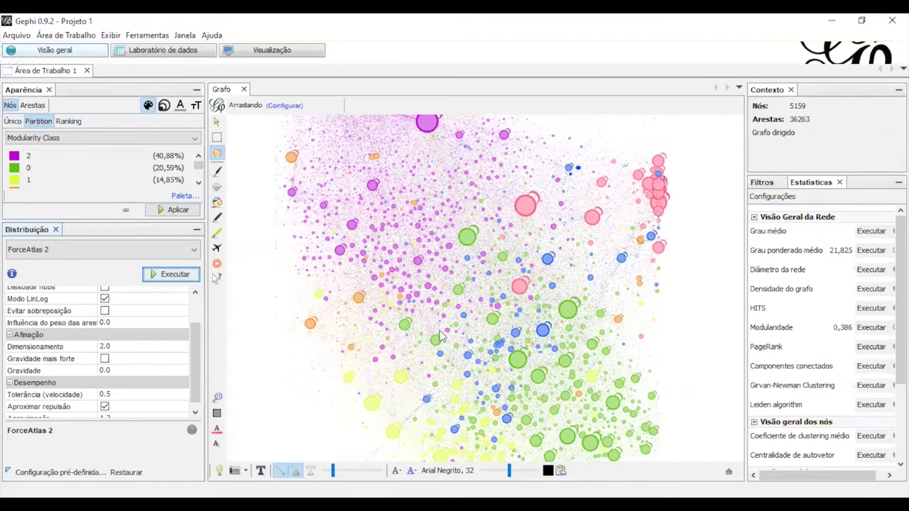
{"action": "left_click", "coordinate": [218, 398]}
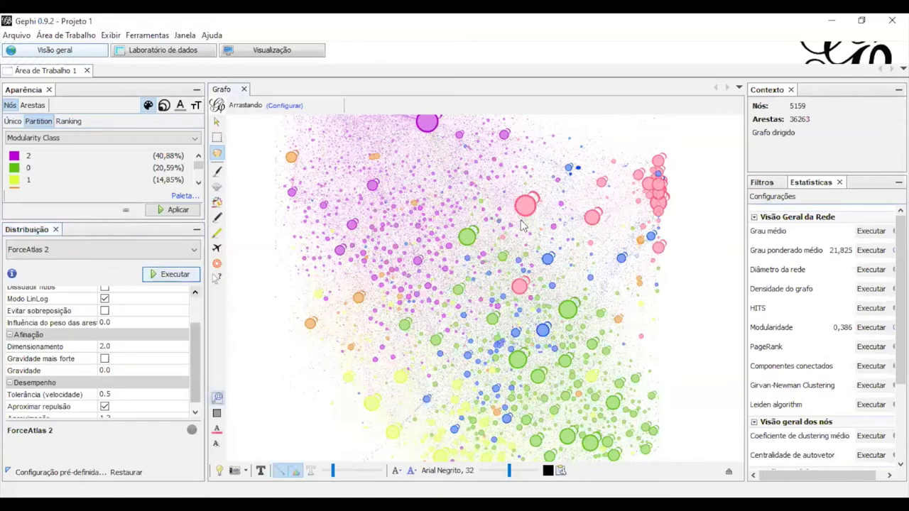
{"action": "scroll", "coordinate": [594, 210], "scroll_direction": "down", "scroll_amount": 1}
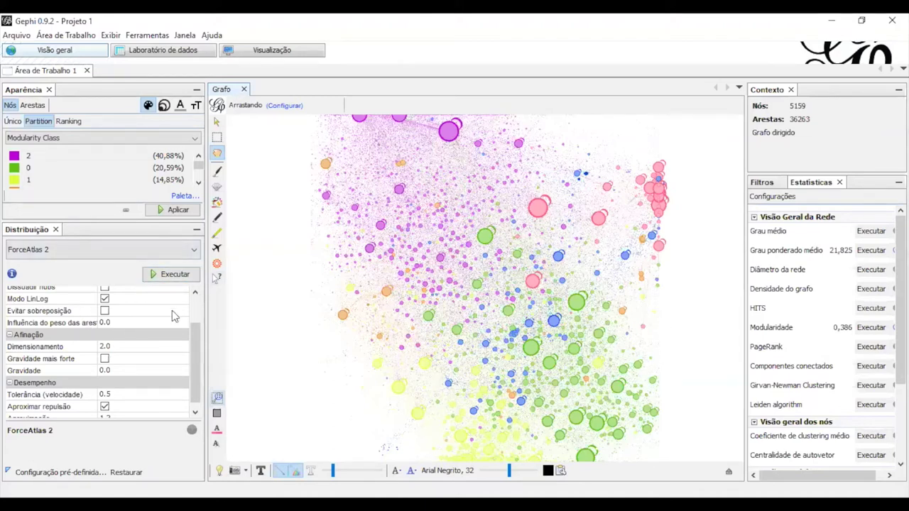
Scatter the nodes with the random layout (Distribuição aleatória), keeping its space size at 50
{"action": "left_click", "coordinate": [105, 256]}
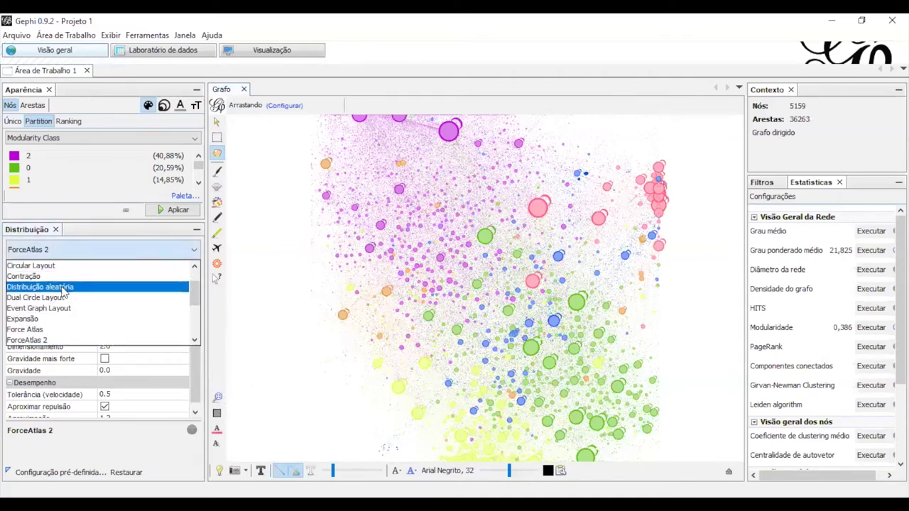
{"action": "left_click", "coordinate": [63, 290]}
{"action": "left_click", "coordinate": [168, 276]}
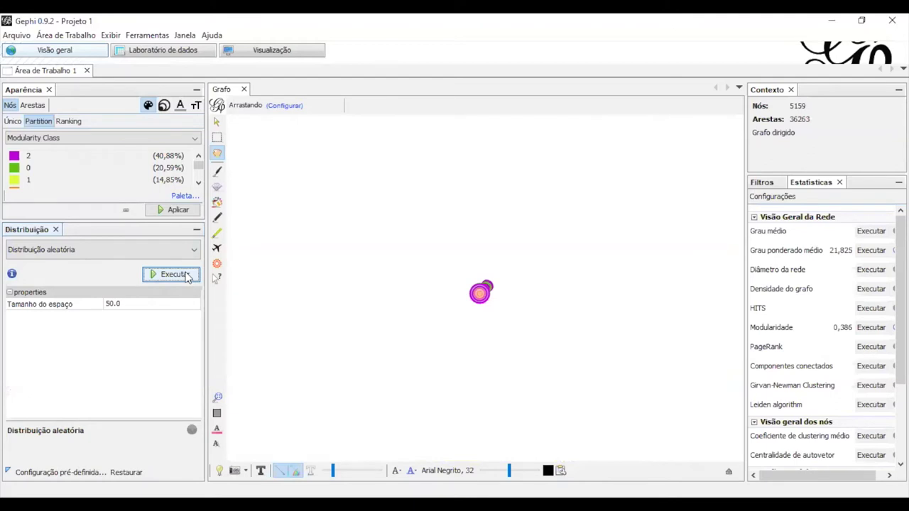
Run ForceAtlas 2 on the scattered nodes with a scaling of 1.5, and stop it once the clusters have spread
{"action": "left_click", "coordinate": [124, 252]}
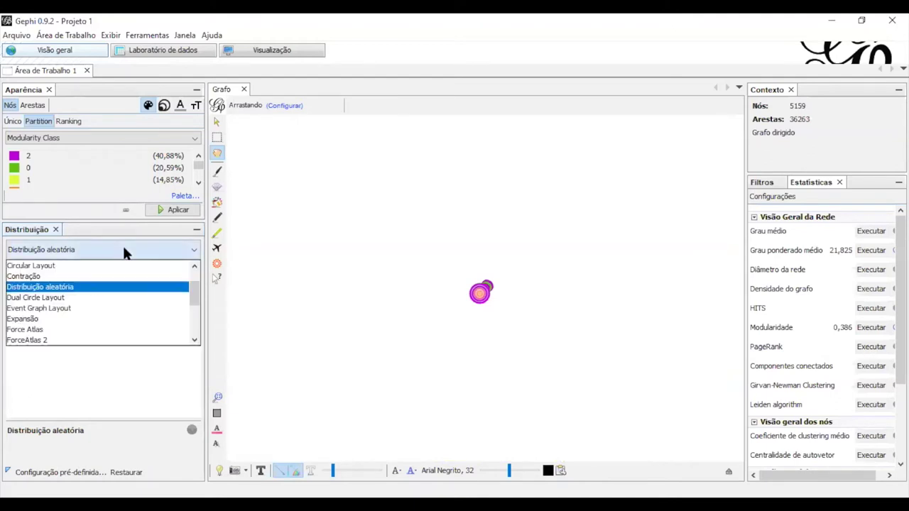
{"action": "left_click", "coordinate": [83, 340]}
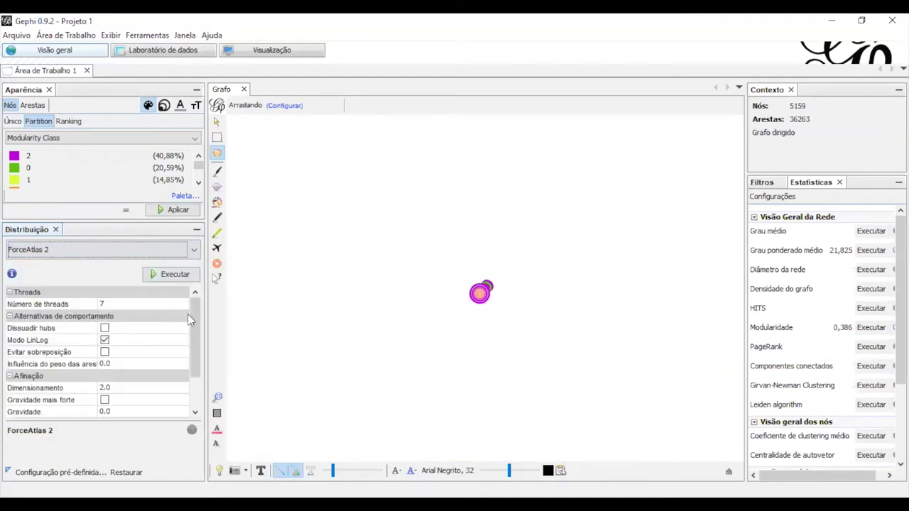
{"action": "left_click", "coordinate": [123, 384]}
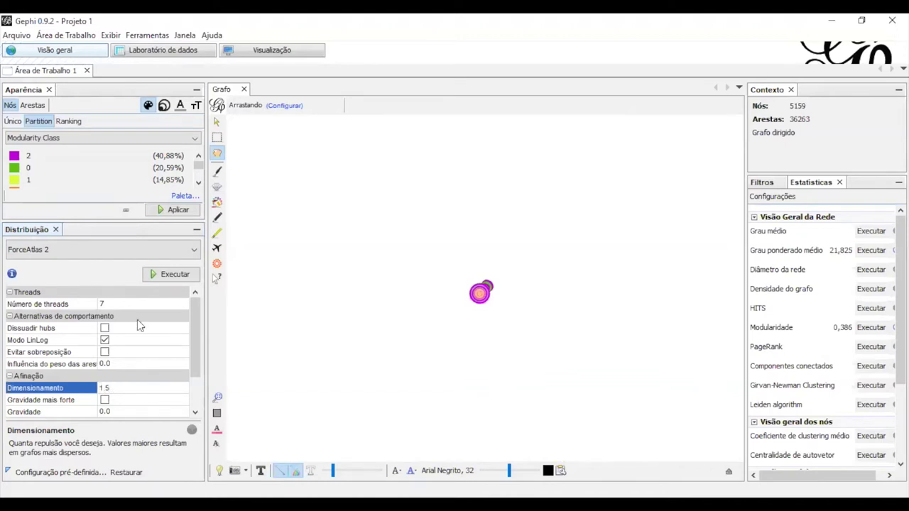
{"action": "left_click", "coordinate": [177, 276]}
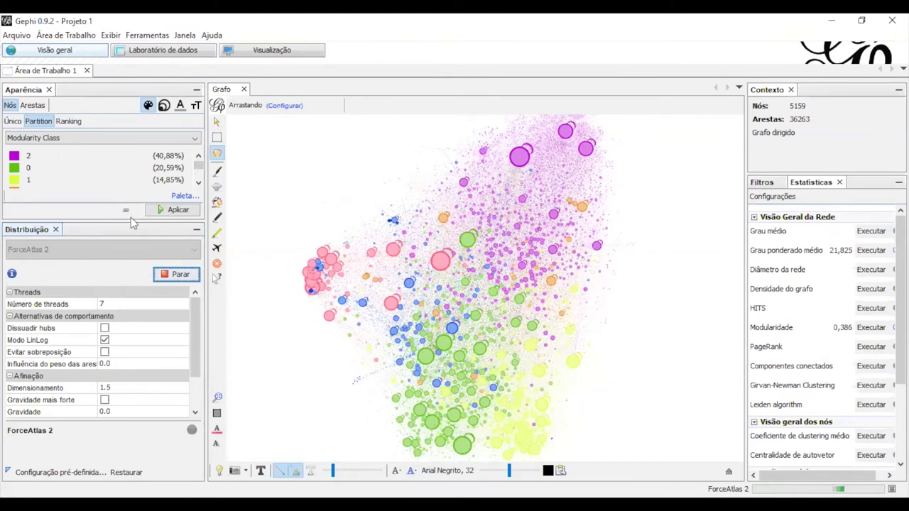
{"action": "left_click", "coordinate": [179, 275]}
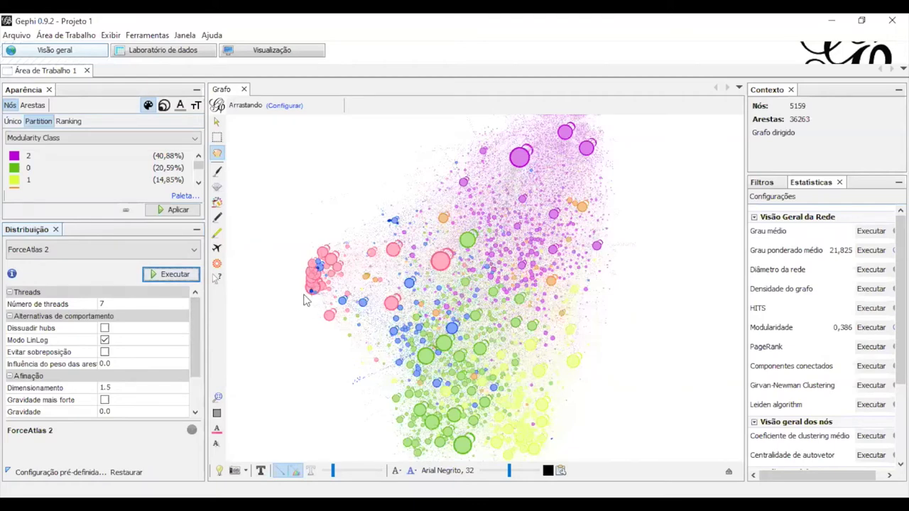
Enable overlap prevention (Evitar sobreposição) and run ForceAtlas 2 until the nodes separate, and stop it
{"action": "left_click", "coordinate": [105, 354]}
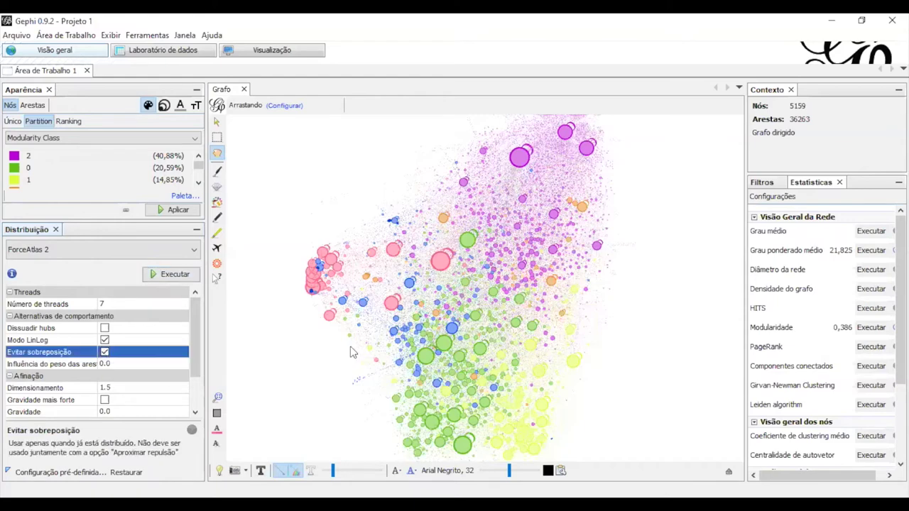
{"action": "left_click", "coordinate": [175, 276]}
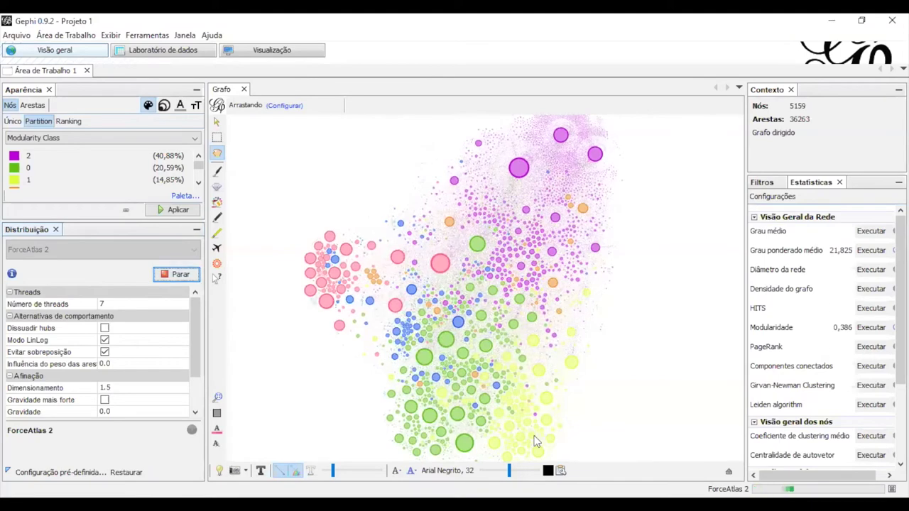
{"action": "left_click", "coordinate": [189, 275]}
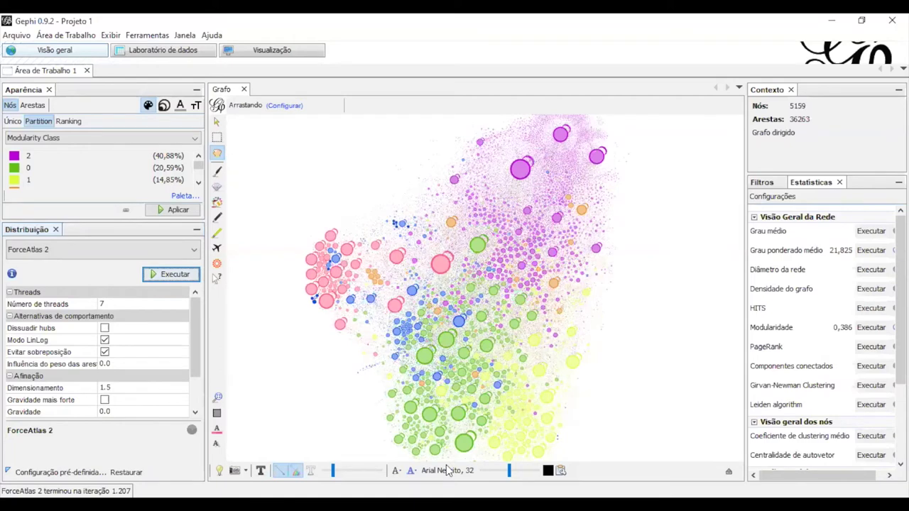
Show the node labels in proportion to node size, scaled down until the words roughly fit inside their circles
{"action": "left_click", "coordinate": [260, 473]}
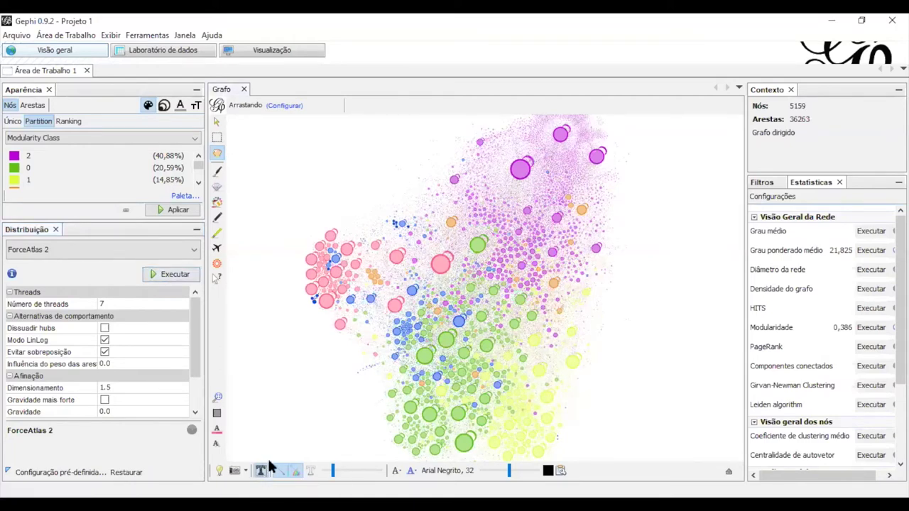
{"action": "left_click", "coordinate": [396, 472]}
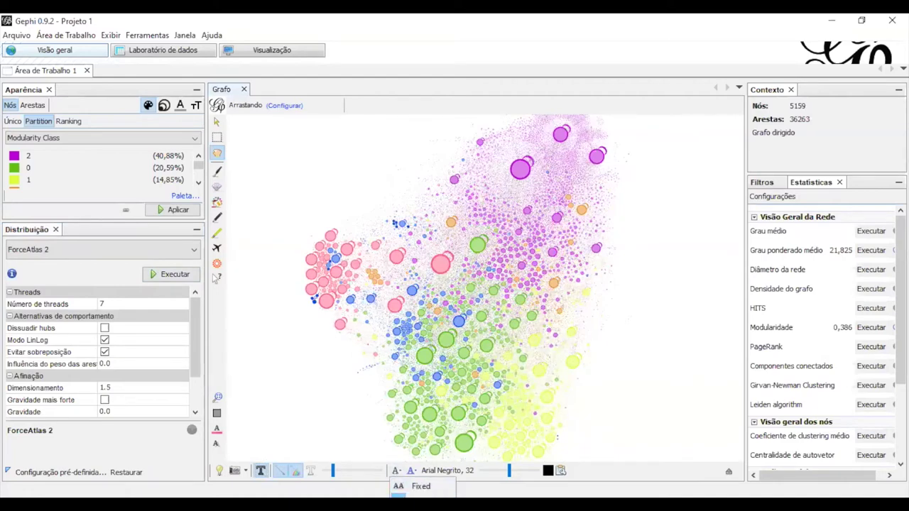
{"action": "left_click", "coordinate": [416, 487]}
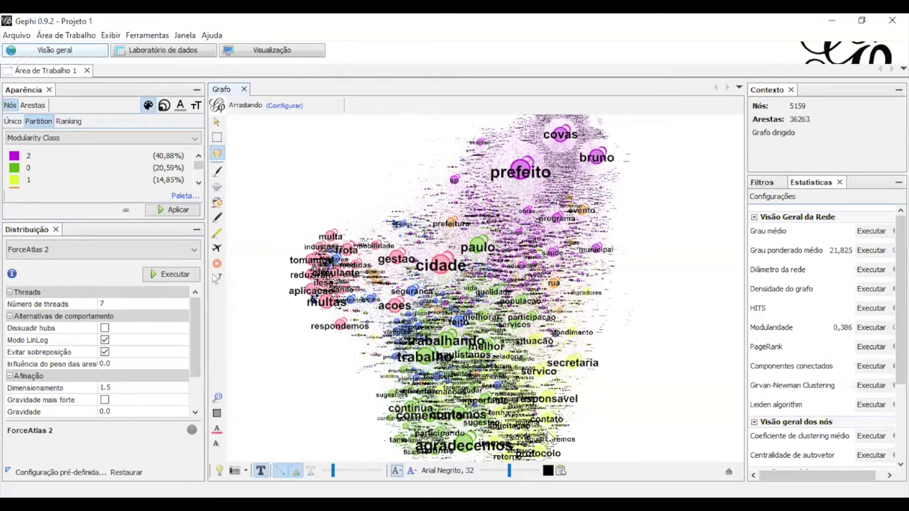
{"action": "left_click_drag", "start_coordinate": [508, 470], "coordinate": [497, 472]}
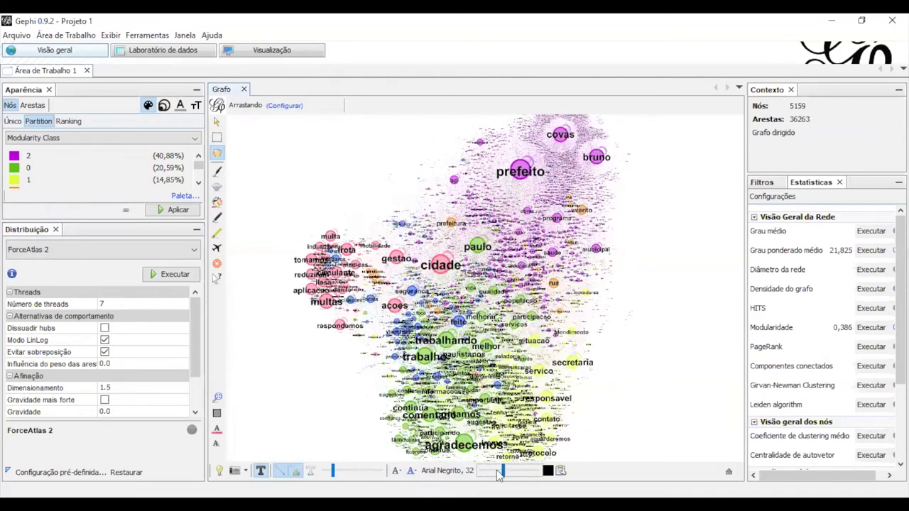
{"action": "mouse_move", "coordinate": [493, 471]}
{"action": "left_mouse_down"}
{"action": "mouse_move", "coordinate": [485, 471]}
{"action": "mouse_move", "coordinate": [541, 474]}
{"action": "mouse_move", "coordinate": [490, 473]}
{"action": "left_mouse_up"}
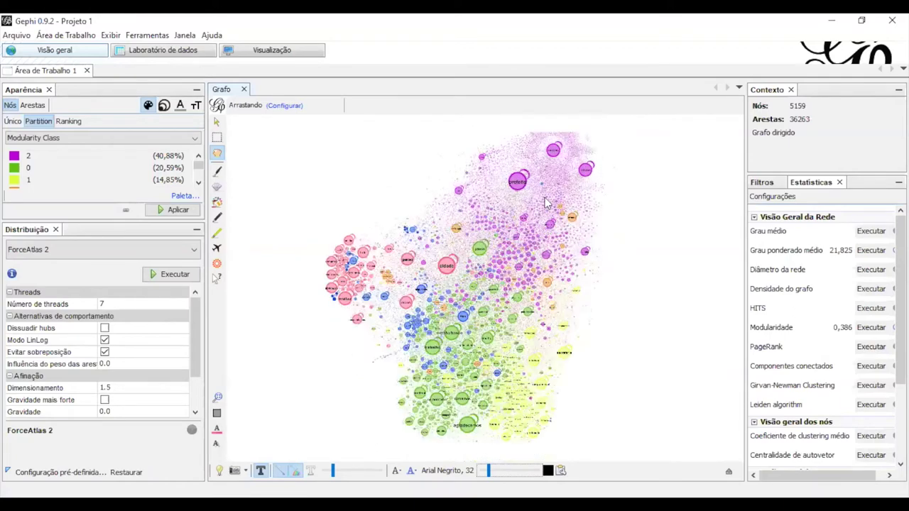
Examine the labelled words around the "prefeito" node in the purple community, and return to the whole graph
{"action": "scroll", "coordinate": [546, 202], "scroll_direction": "up", "scroll_amount": 4}
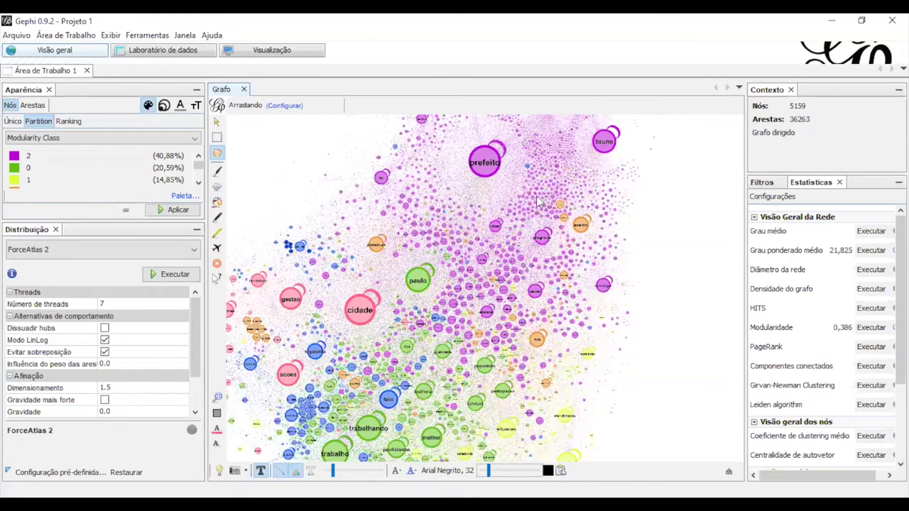
{"action": "scroll", "coordinate": [546, 191], "scroll_direction": "up", "scroll_amount": 2}
{"action": "scroll", "coordinate": [547, 188], "scroll_direction": "up", "scroll_amount": 3}
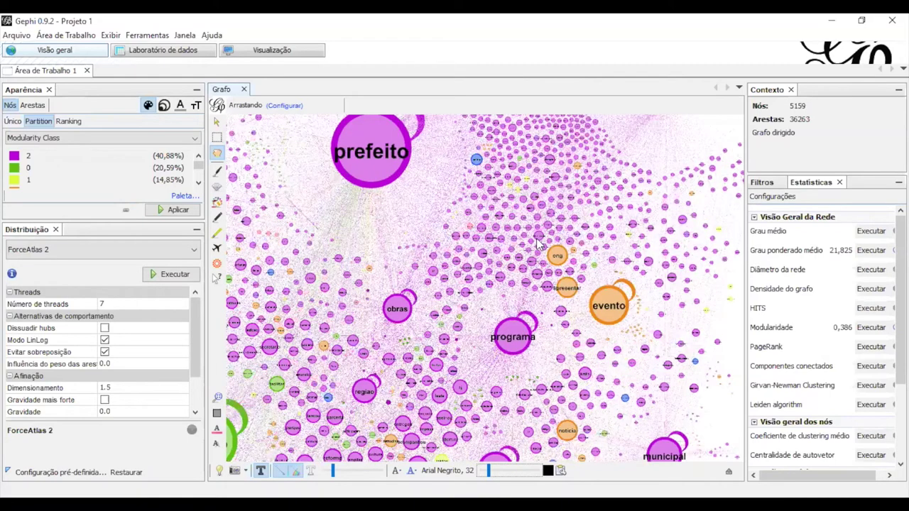
{"action": "left_click_drag", "start_coordinate": [684, 214], "coordinate": [684, 365]}
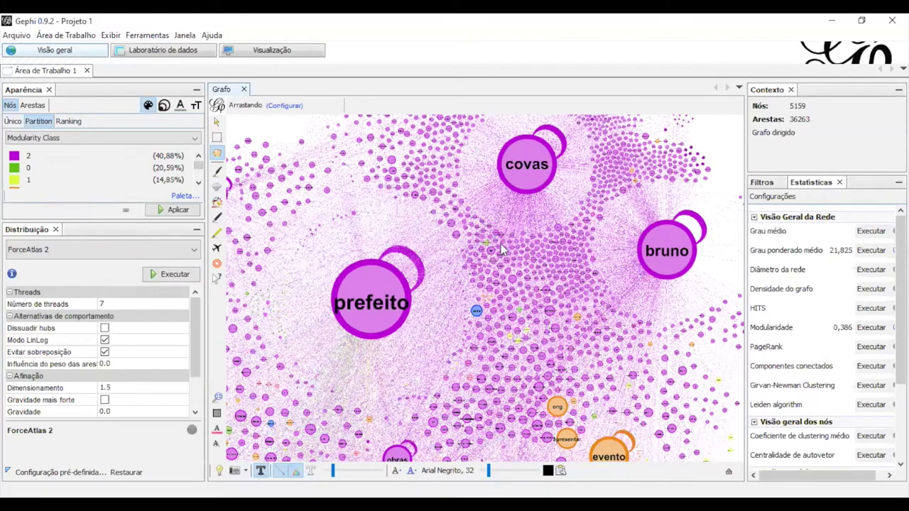
{"action": "scroll", "coordinate": [500, 244], "scroll_direction": "up", "scroll_amount": 5}
{"action": "scroll", "coordinate": [492, 261], "scroll_direction": "down", "scroll_amount": 5}
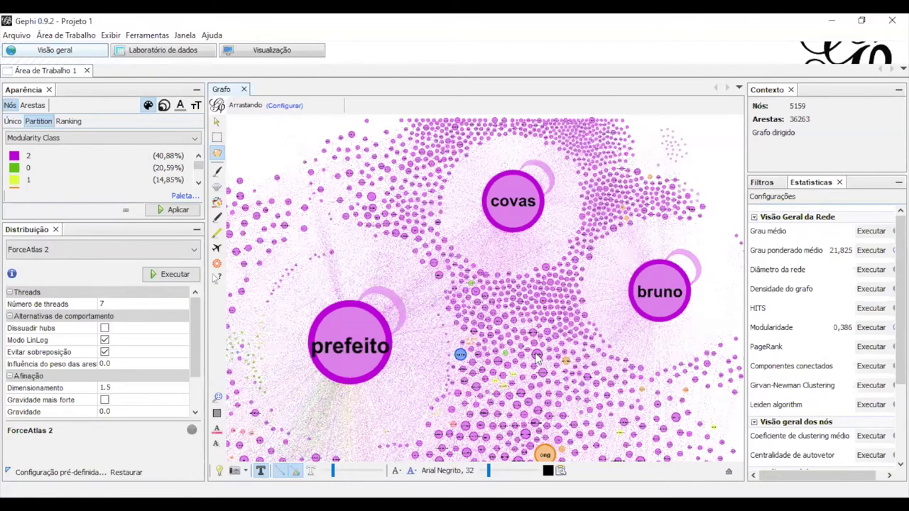
{"action": "scroll", "coordinate": [538, 357], "scroll_direction": "down", "scroll_amount": 5}
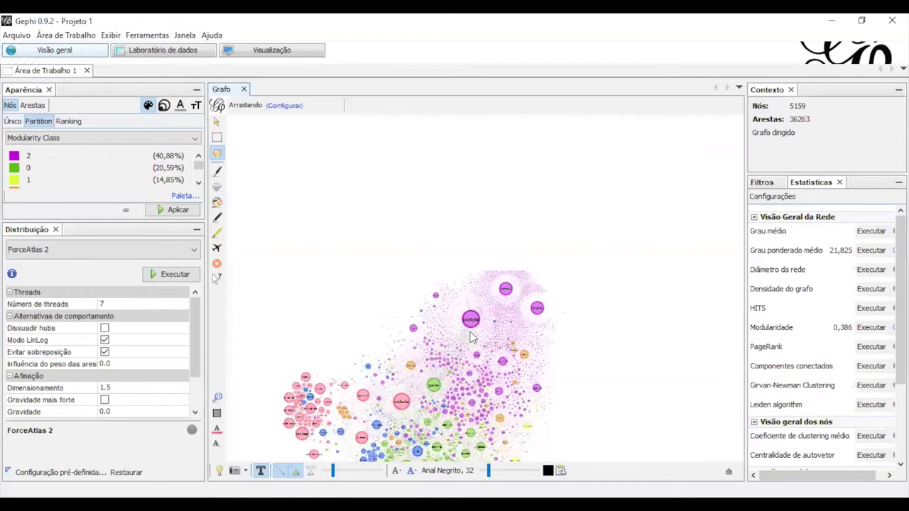
{"action": "left_click", "coordinate": [217, 397]}
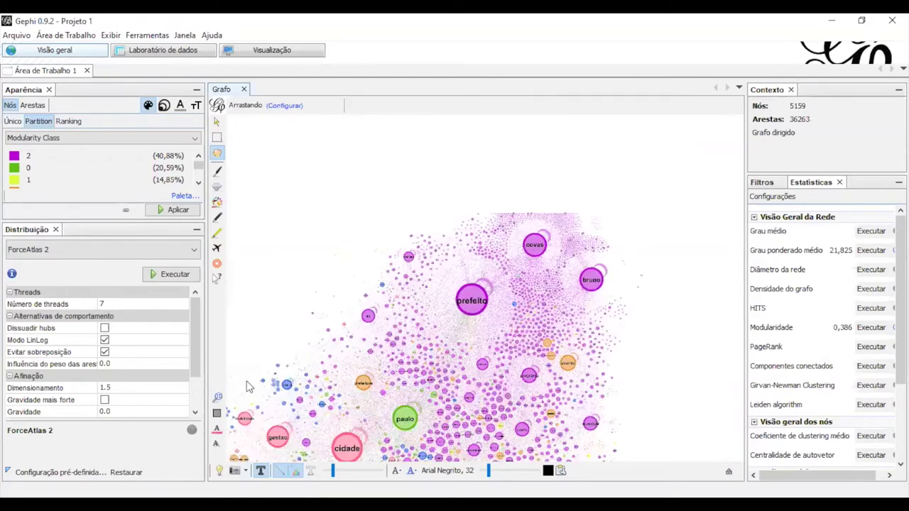
{"action": "scroll", "coordinate": [546, 238], "scroll_direction": "down", "scroll_amount": 2}
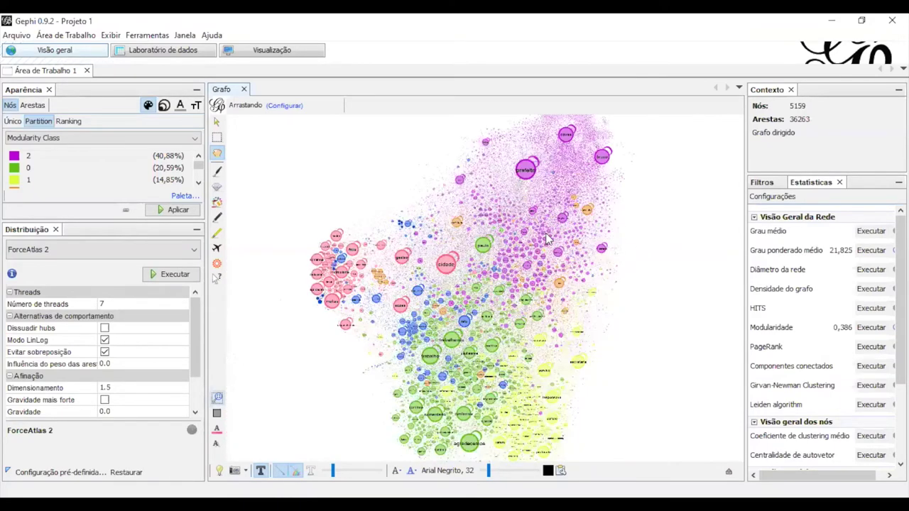
Examine the smaller words in the purple community between the "regiao", "saude" and "educacao" nodes
{"action": "scroll", "coordinate": [546, 239], "scroll_direction": "up", "scroll_amount": 2}
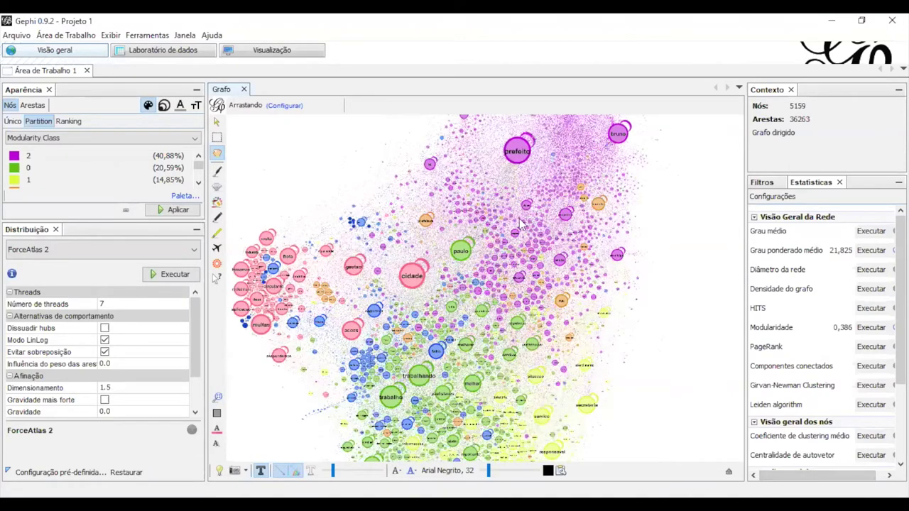
{"action": "scroll", "coordinate": [540, 241], "scroll_direction": "up", "scroll_amount": 1}
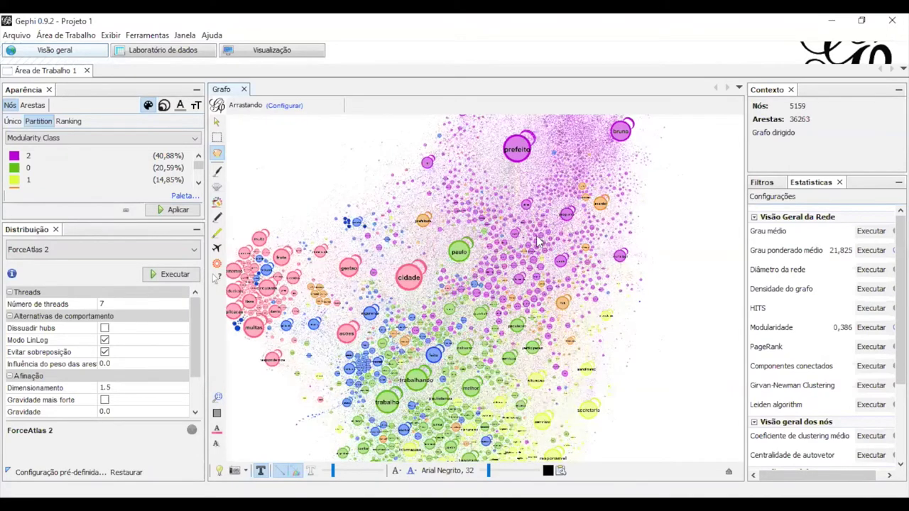
{"action": "scroll", "coordinate": [537, 235], "scroll_direction": "up", "scroll_amount": 1}
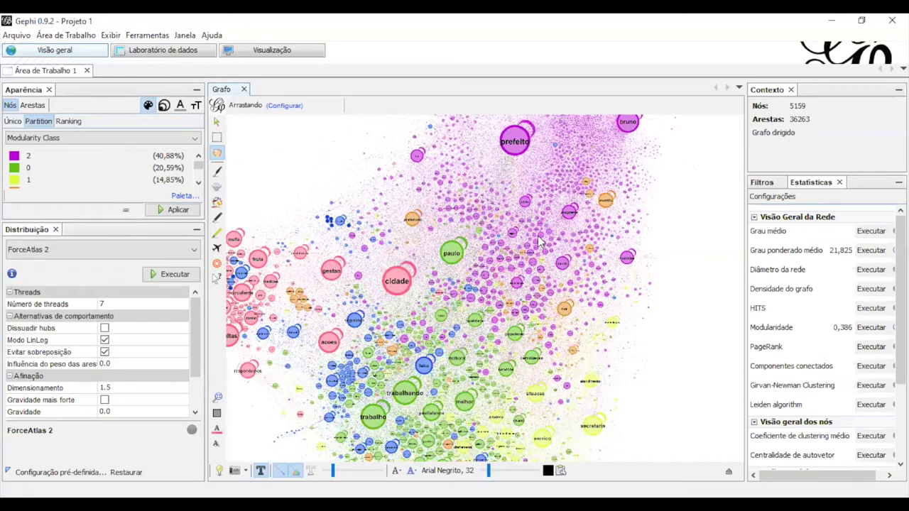
{"action": "scroll", "coordinate": [539, 242], "scroll_direction": "up", "scroll_amount": 1}
{"action": "scroll", "coordinate": [539, 242], "scroll_direction": "up", "scroll_amount": 1}
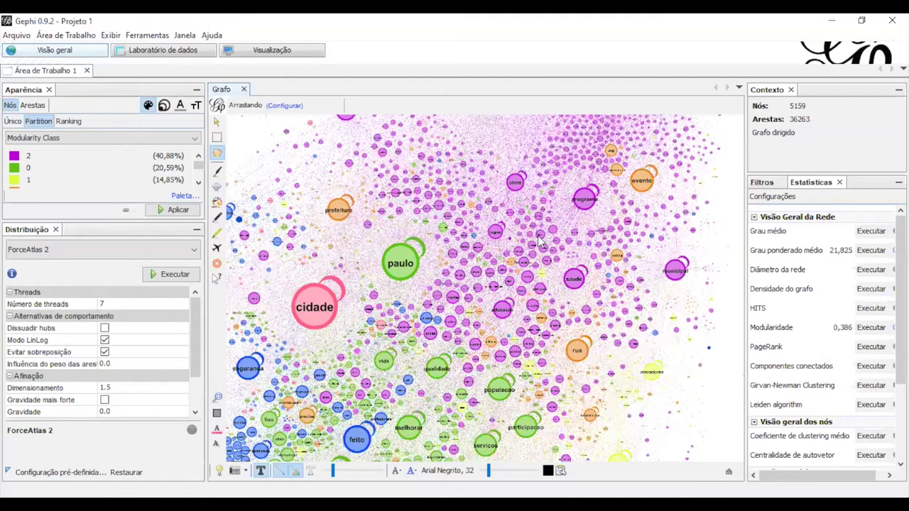
{"action": "scroll", "coordinate": [540, 242], "scroll_direction": "up", "scroll_amount": 1}
{"action": "scroll", "coordinate": [539, 242], "scroll_direction": "up", "scroll_amount": 1}
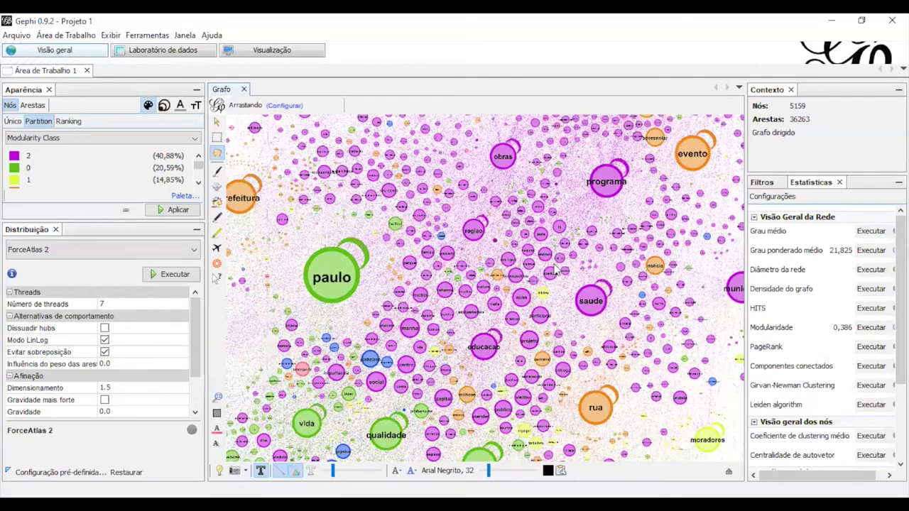
{"action": "scroll", "coordinate": [555, 268], "scroll_direction": "up", "scroll_amount": 1}
{"action": "scroll", "coordinate": [543, 238], "scroll_direction": "up", "scroll_amount": 1}
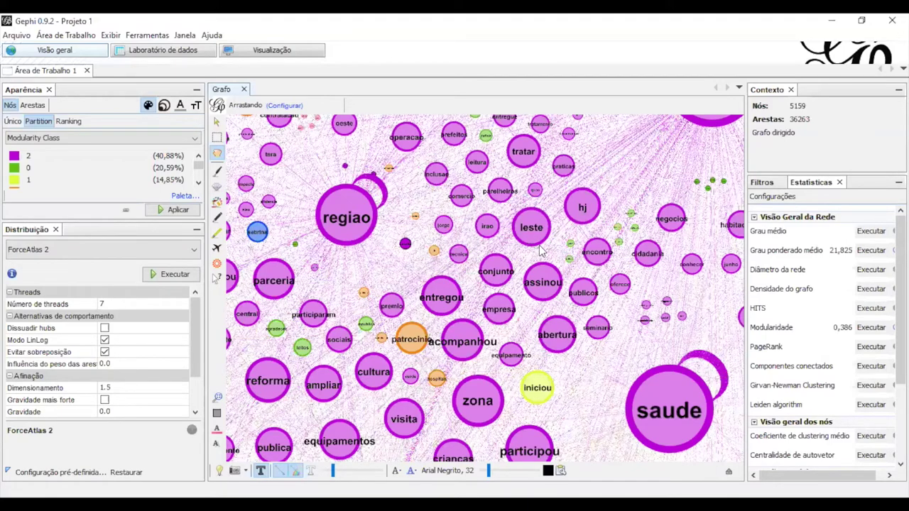
{"action": "scroll", "coordinate": [547, 241], "scroll_direction": "down", "scroll_amount": 3}
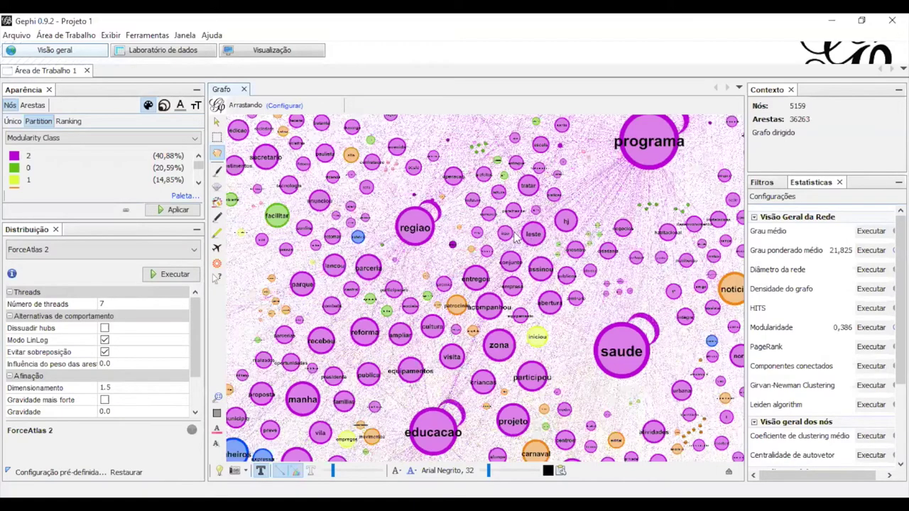
{"action": "scroll", "coordinate": [534, 256], "scroll_direction": "down", "scroll_amount": 2}
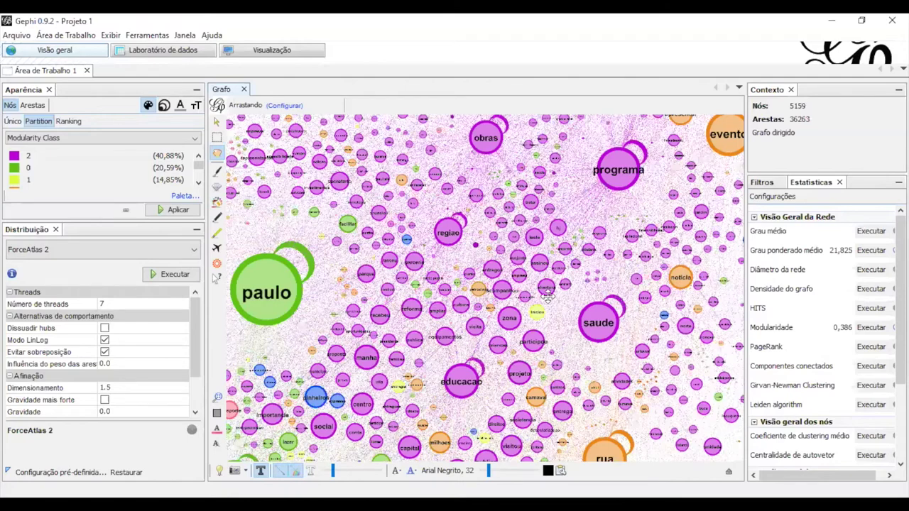
Examine the words lying between the purple "prefeito" node and the green "paulo" node, up close around "facilitar"
{"action": "scroll", "coordinate": [540, 279], "scroll_direction": "down", "scroll_amount": 2}
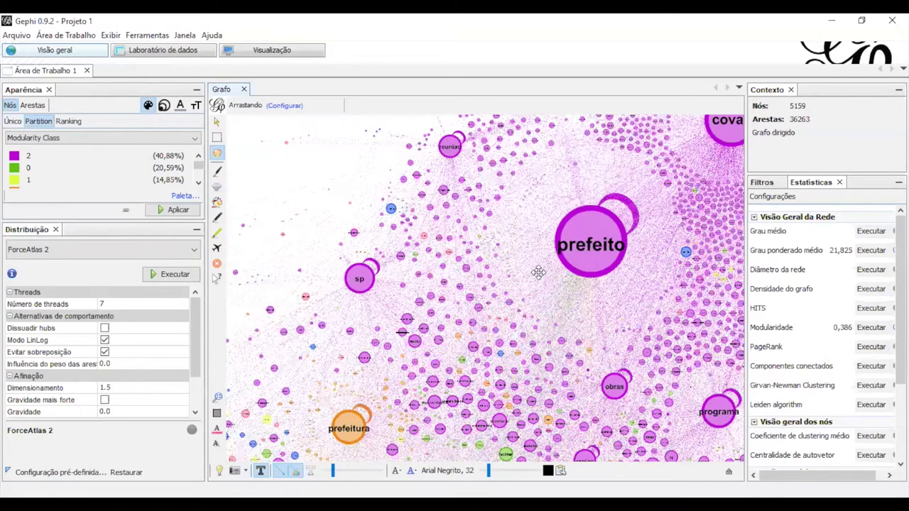
{"action": "left_click_drag", "start_coordinate": [538, 276], "coordinate": [506, 241]}
{"action": "left_click_drag", "start_coordinate": [540, 273], "coordinate": [531, 214]}
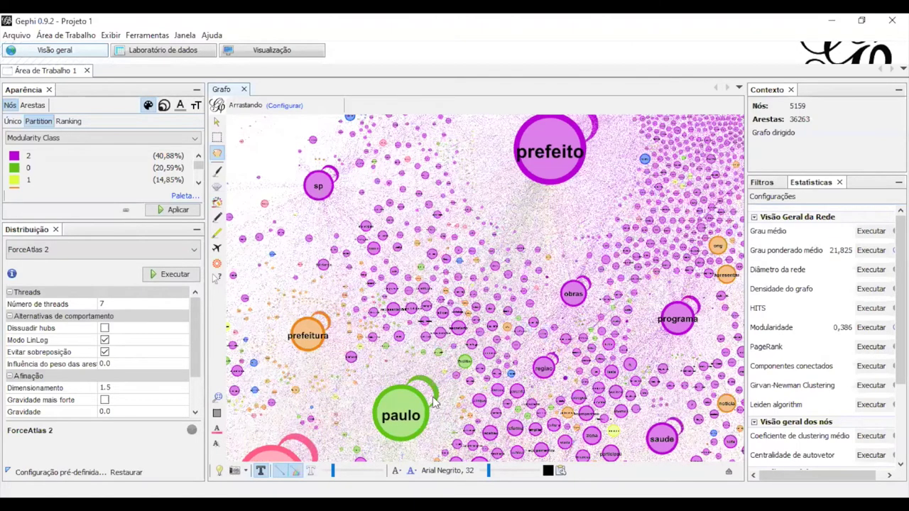
{"action": "scroll", "coordinate": [431, 384], "scroll_direction": "down", "scroll_amount": 1}
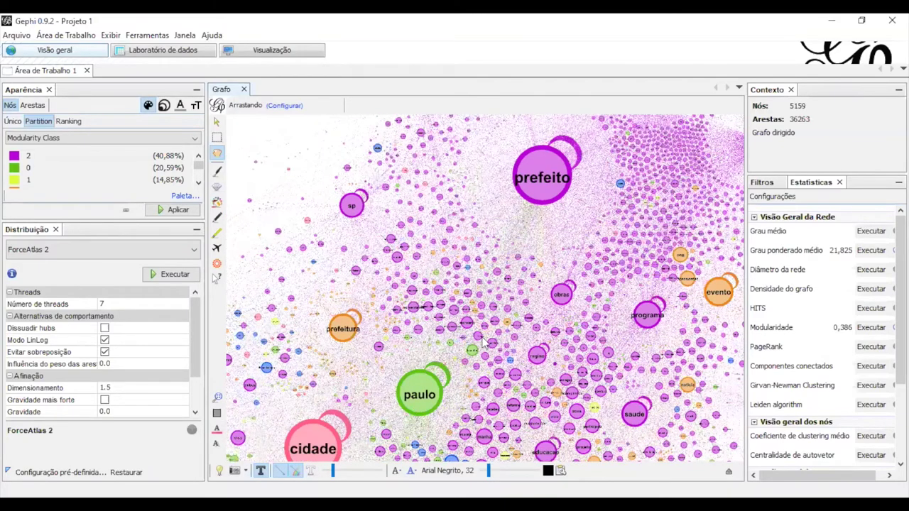
{"action": "scroll", "coordinate": [481, 358], "scroll_direction": "up", "scroll_amount": 1}
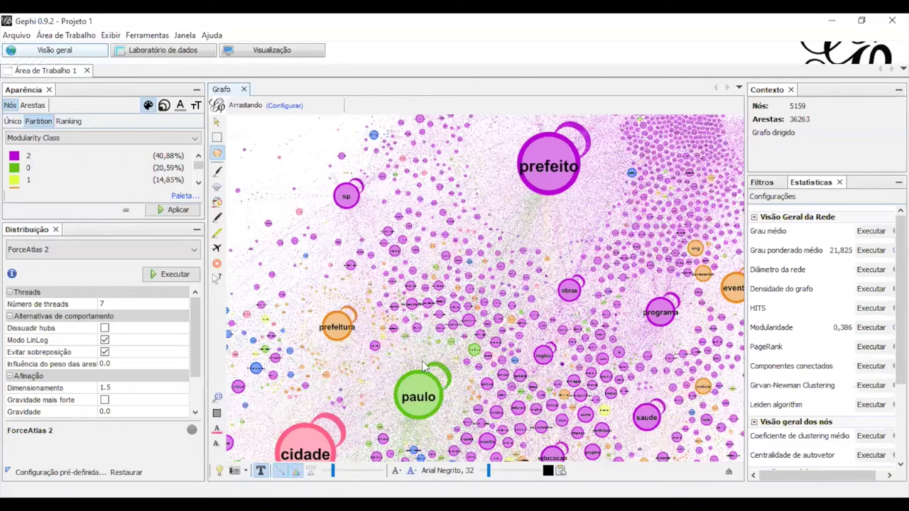
{"action": "scroll", "coordinate": [381, 359], "scroll_direction": "up", "scroll_amount": 1}
{"action": "scroll", "coordinate": [378, 355], "scroll_direction": "up", "scroll_amount": 1}
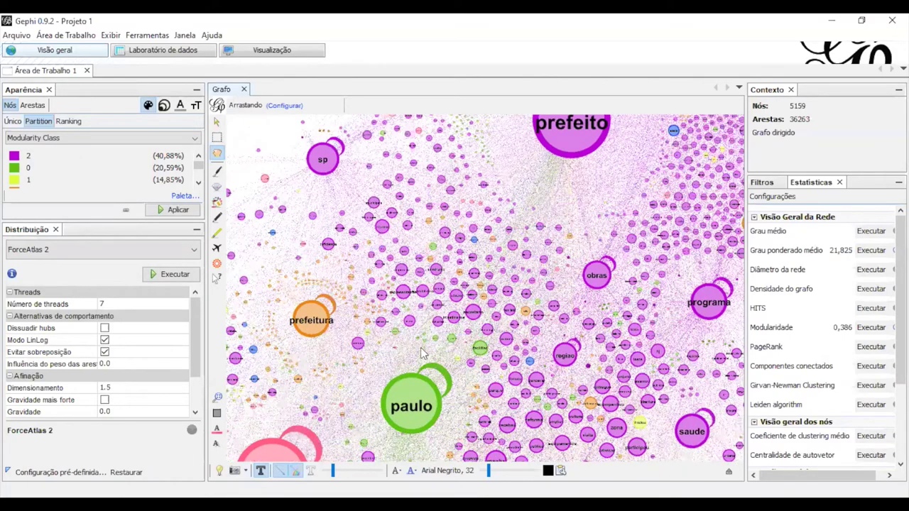
{"action": "scroll", "coordinate": [425, 351], "scroll_direction": "up", "scroll_amount": 2}
{"action": "scroll", "coordinate": [410, 349], "scroll_direction": "up", "scroll_amount": 1}
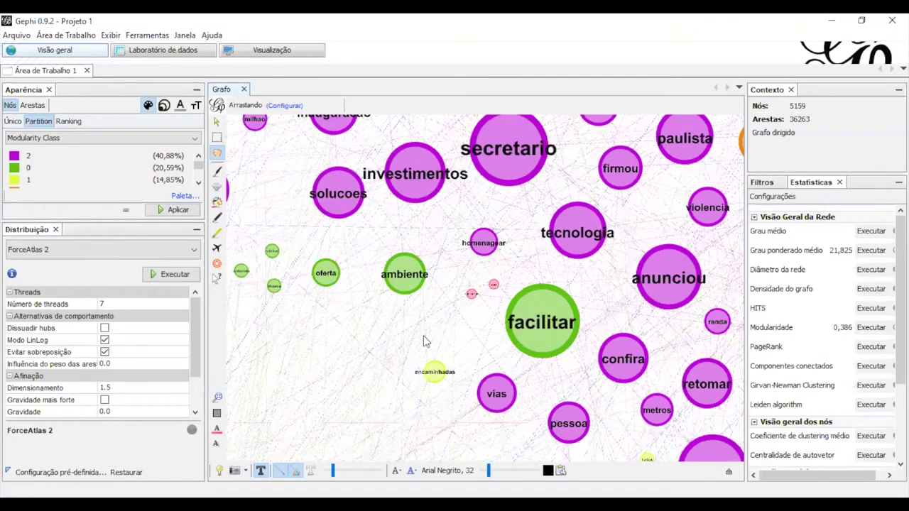
{"action": "scroll", "coordinate": [454, 344], "scroll_direction": "down", "scroll_amount": 2}
{"action": "scroll", "coordinate": [466, 298], "scroll_direction": "down", "scroll_amount": 2}
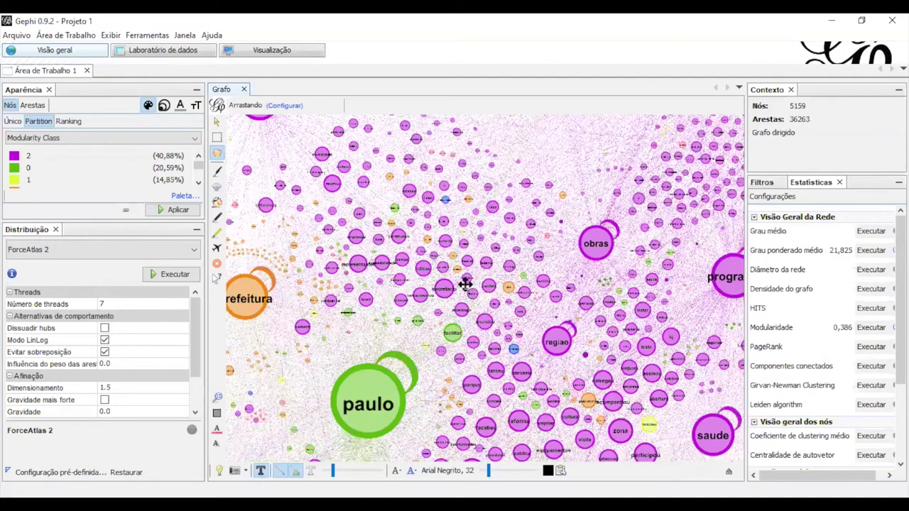
{"action": "scroll", "coordinate": [457, 278], "scroll_direction": "down", "scroll_amount": 2}
Examine the pink cluster around "multas", and compare it with the neighbouring purple, blue, green and yellow communities
{"action": "left_click_drag", "start_coordinate": [474, 248], "coordinate": [411, 267]}
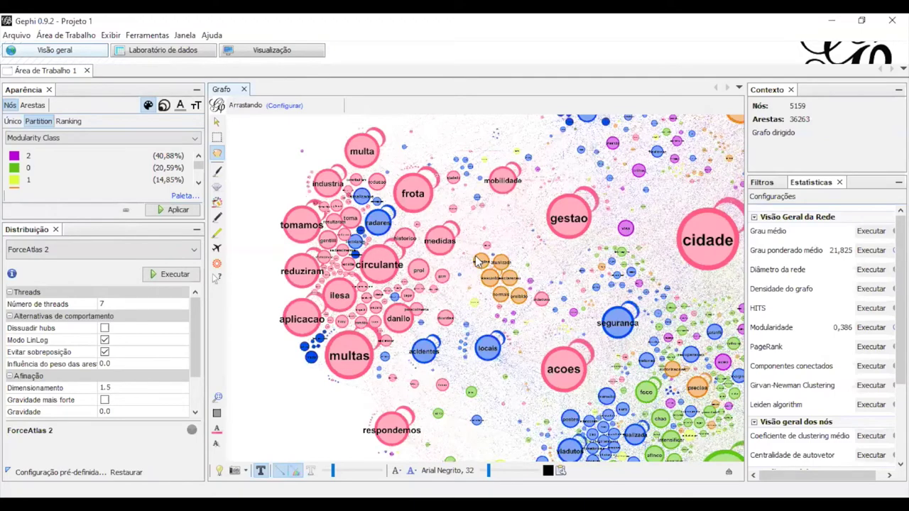
{"action": "left_click_drag", "start_coordinate": [456, 266], "coordinate": [649, 256]}
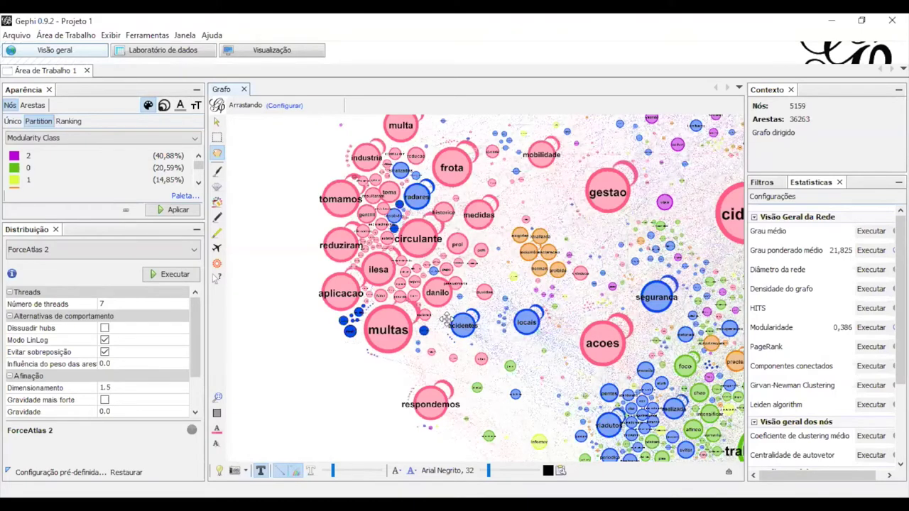
{"action": "left_click_drag", "start_coordinate": [446, 319], "coordinate": [447, 293]}
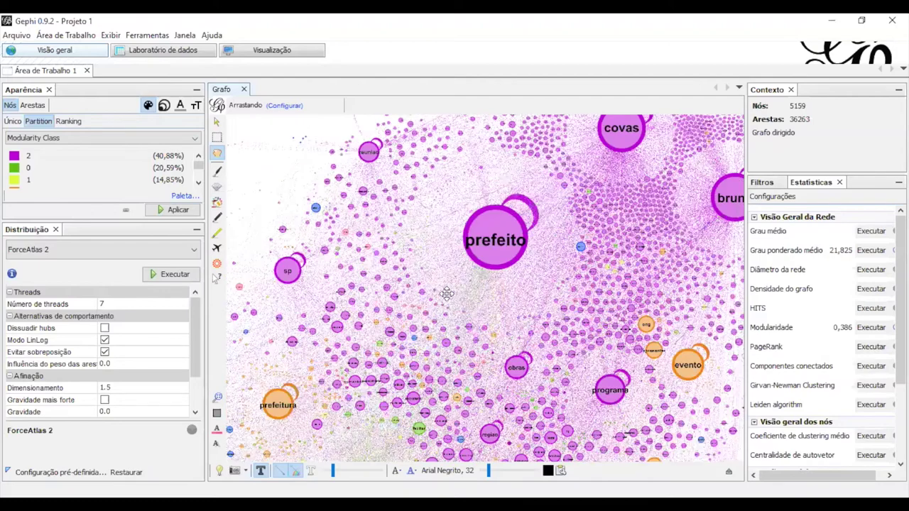
{"action": "left_click_drag", "start_coordinate": [520, 297], "coordinate": [465, 278]}
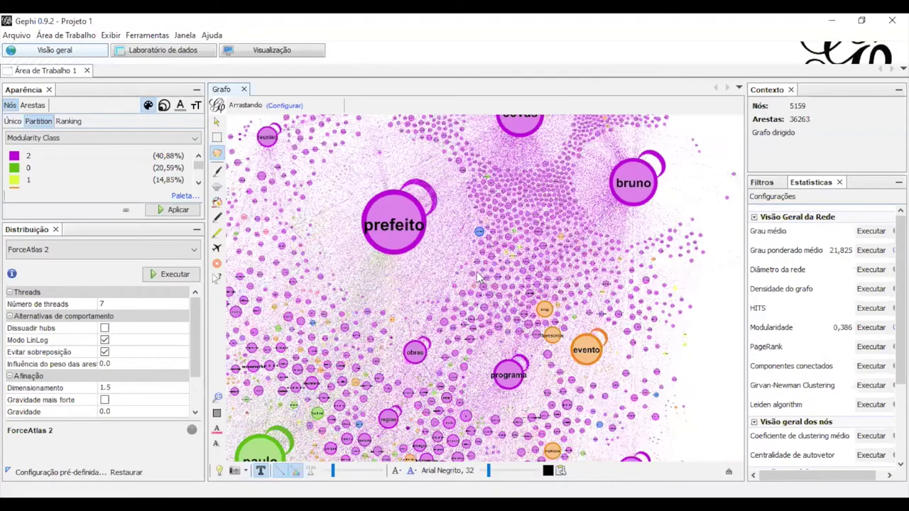
{"action": "left_click_drag", "start_coordinate": [571, 371], "coordinate": [509, 294]}
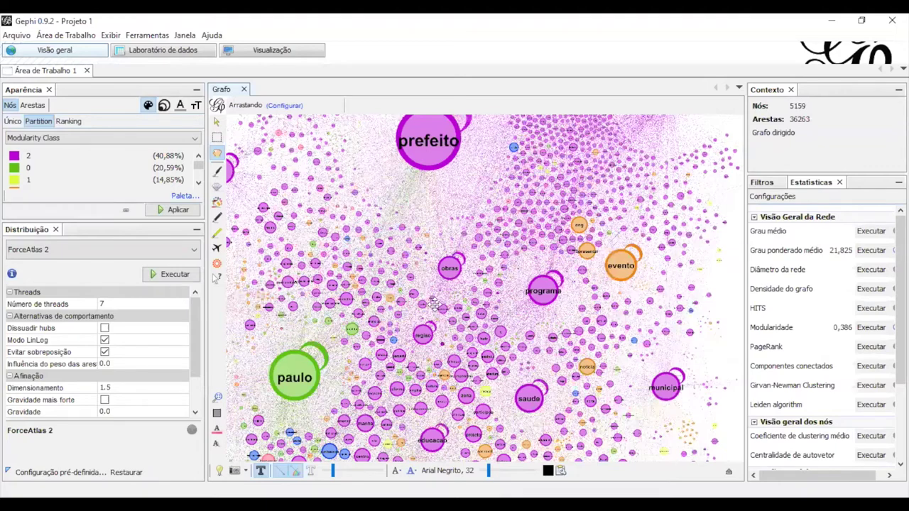
{"action": "left_click_drag", "start_coordinate": [434, 307], "coordinate": [481, 274]}
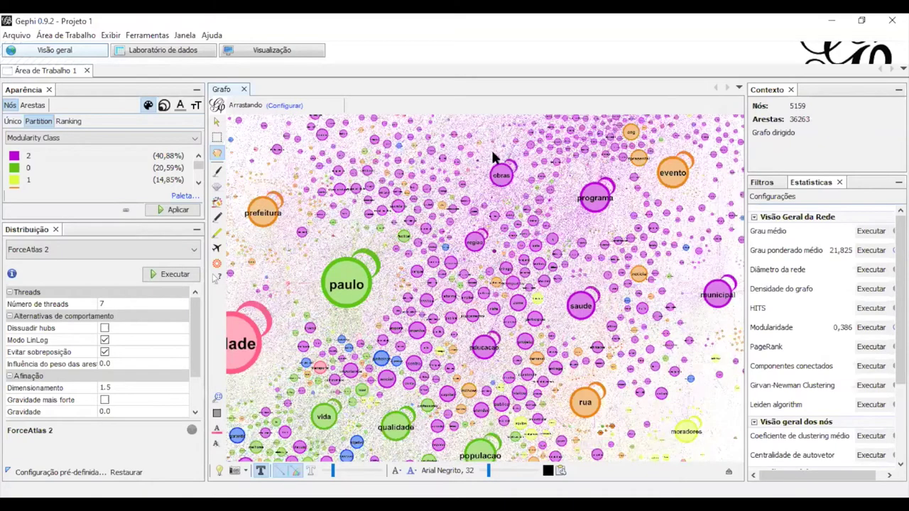
{"action": "scroll", "coordinate": [393, 128], "scroll_direction": "down", "scroll_amount": 1}
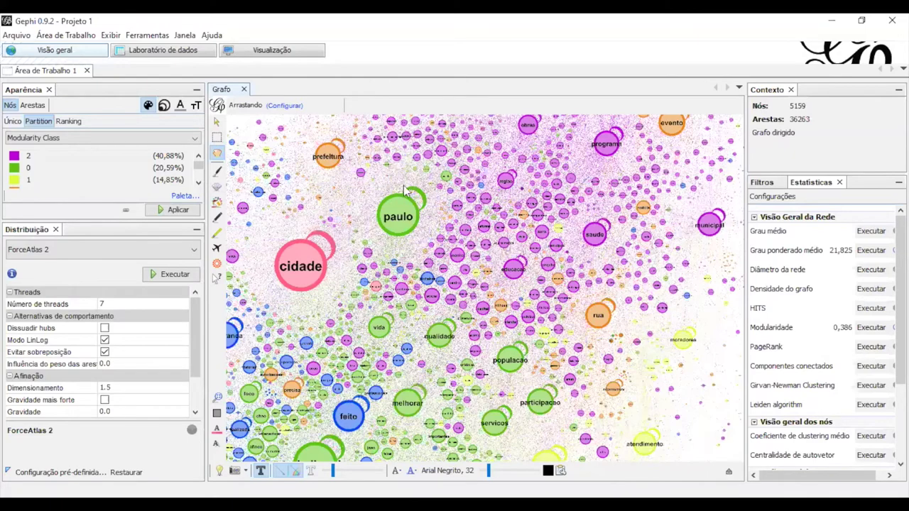
{"action": "left_click_drag", "start_coordinate": [545, 264], "coordinate": [736, 137]}
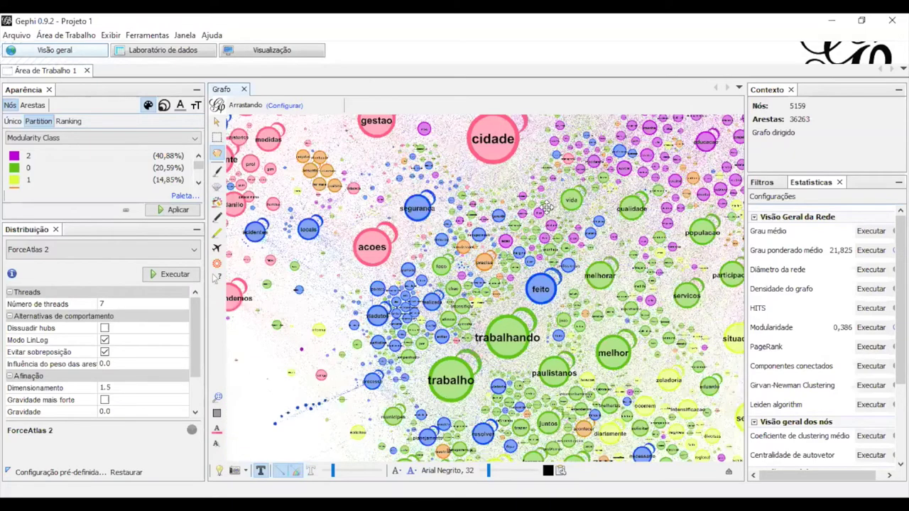
{"action": "left_click_drag", "start_coordinate": [489, 216], "coordinate": [501, 197]}
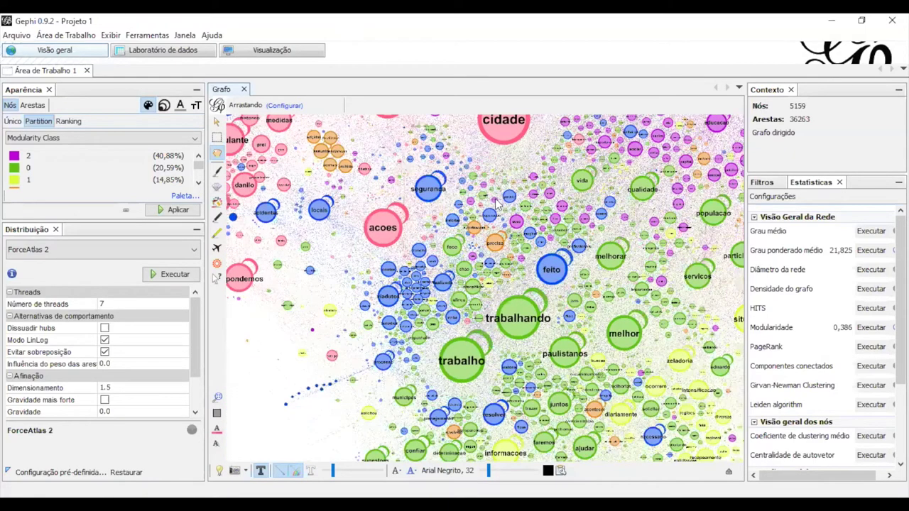
{"action": "left_click_drag", "start_coordinate": [562, 352], "coordinate": [395, 253]}
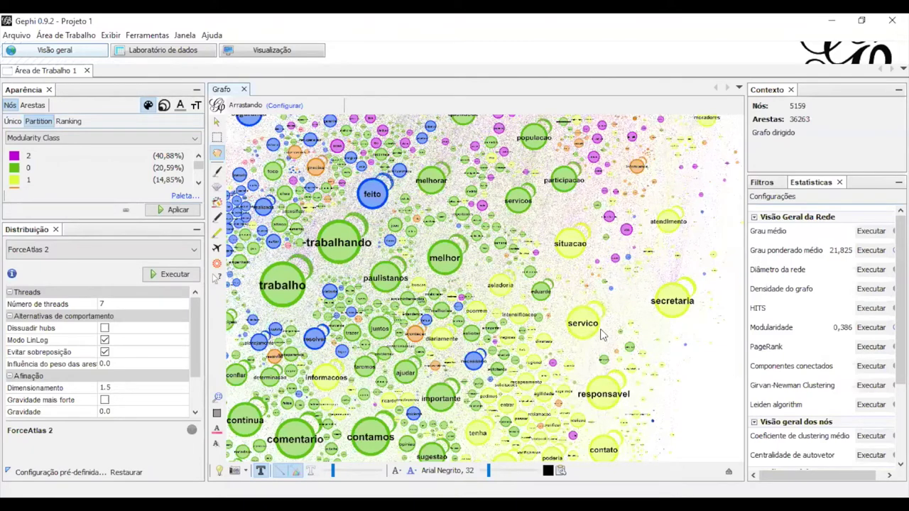
{"action": "scroll", "coordinate": [541, 286], "scroll_direction": "down", "scroll_amount": 1}
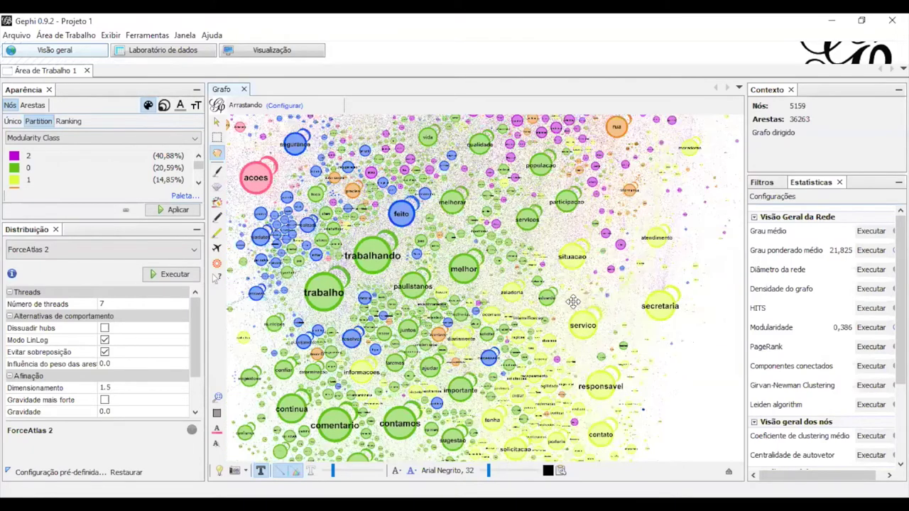
{"action": "mouse_move", "coordinate": [586, 247]}
{"action": "left_mouse_down"}
{"action": "mouse_move", "coordinate": [571, 309]}
{"action": "mouse_move", "coordinate": [570, 239]}
{"action": "left_mouse_up"}
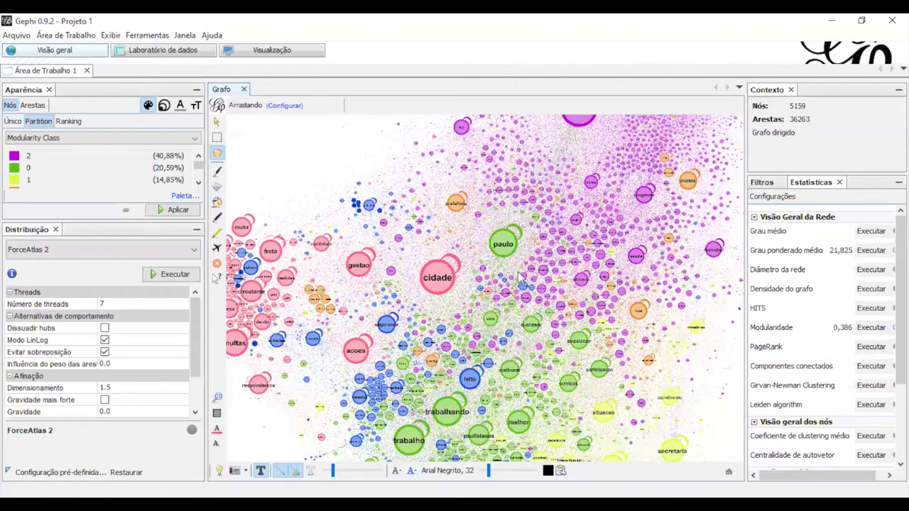
{"action": "left_click_drag", "start_coordinate": [521, 275], "coordinate": [383, 145]}
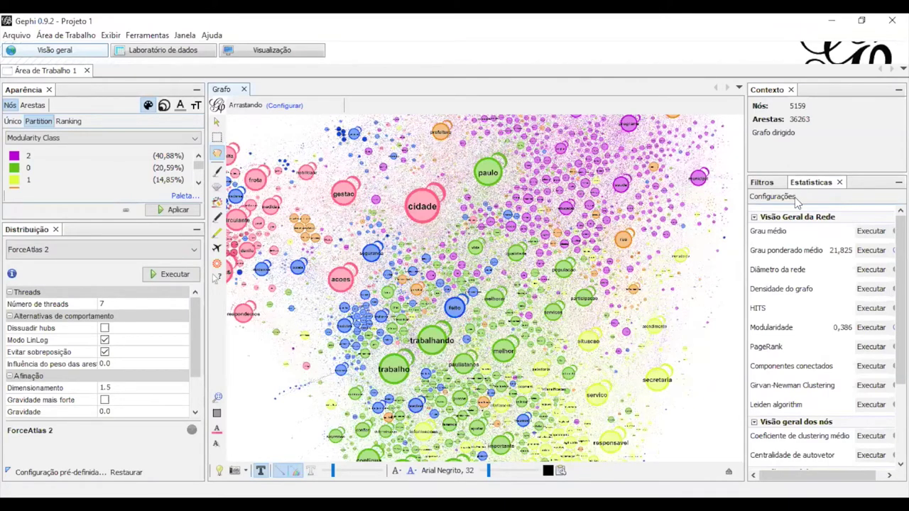
Add a partition attribute filter (Partição) on Modularity Class (Nó) to the filter queries
{"action": "left_click", "coordinate": [762, 182]}
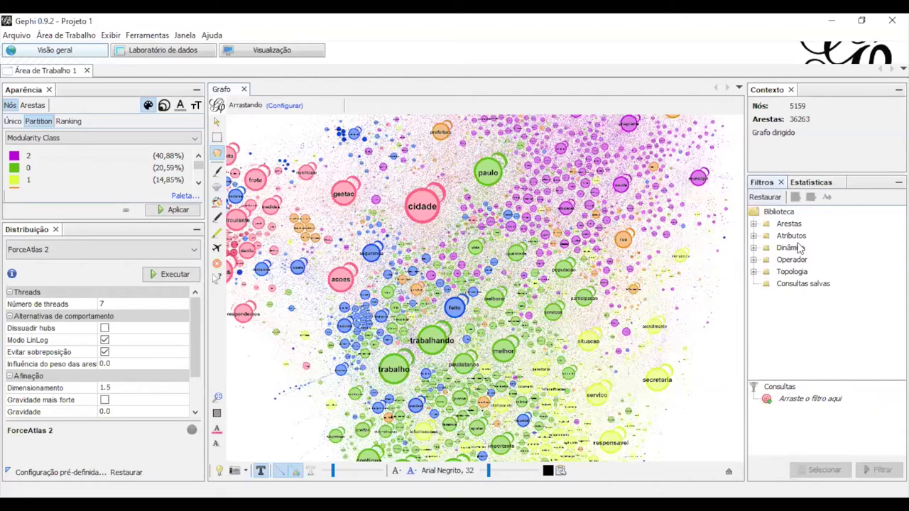
{"action": "double_click", "coordinate": [797, 237]}
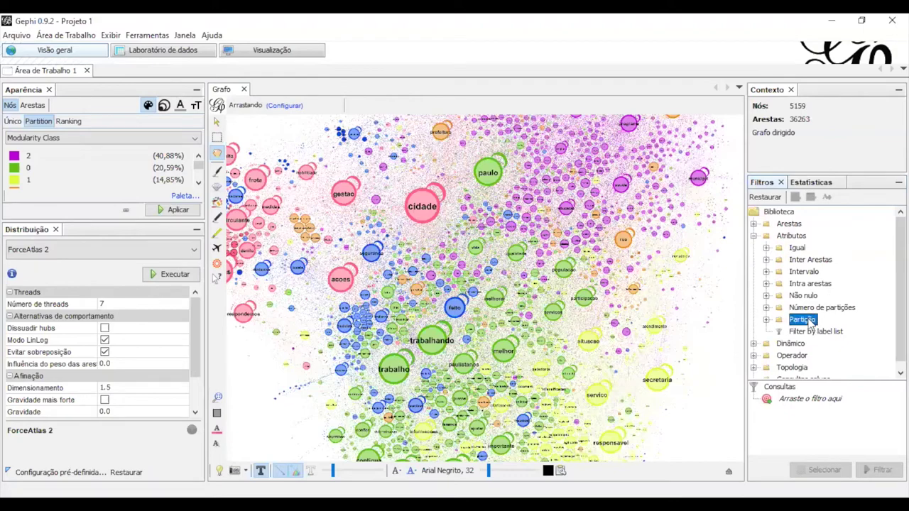
{"action": "double_click", "coordinate": [809, 321]}
{"action": "left_click", "coordinate": [820, 320]}
{"action": "left_click_drag", "start_coordinate": [819, 321], "coordinate": [816, 398]}
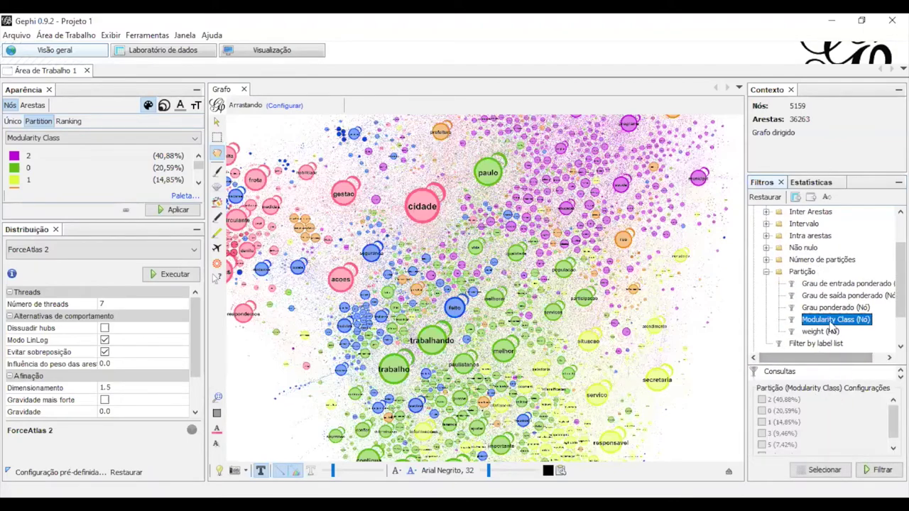
Filter the graph to modularity class 2 only, and bring the community around "prefeito" into view
{"action": "left_click", "coordinate": [762, 400]}
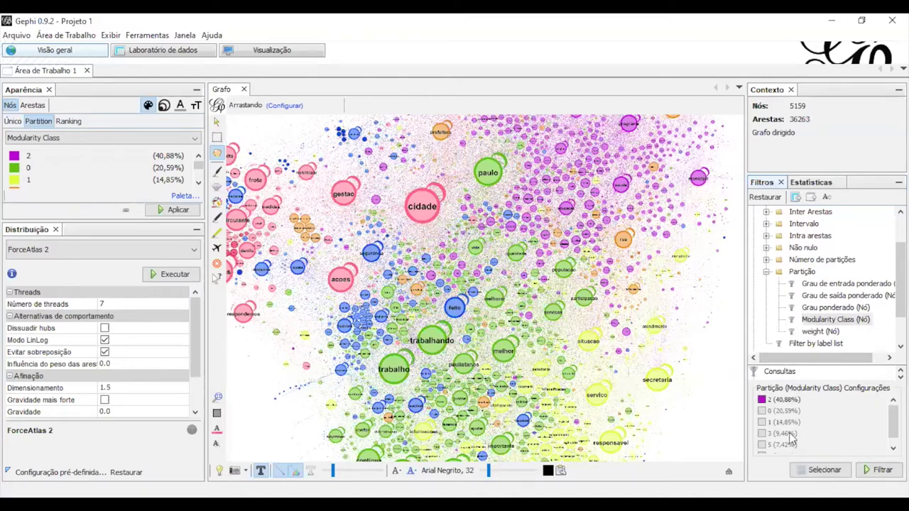
{"action": "left_click", "coordinate": [817, 471]}
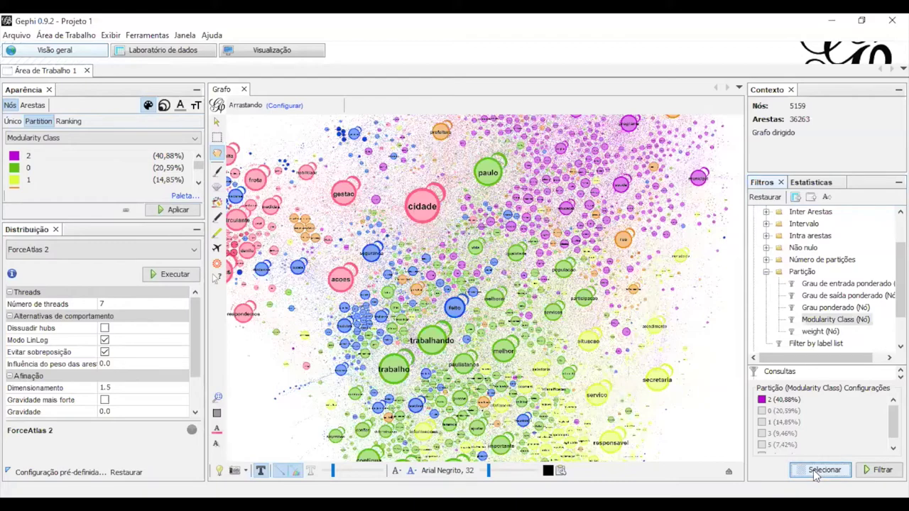
{"action": "left_click", "coordinate": [874, 471]}
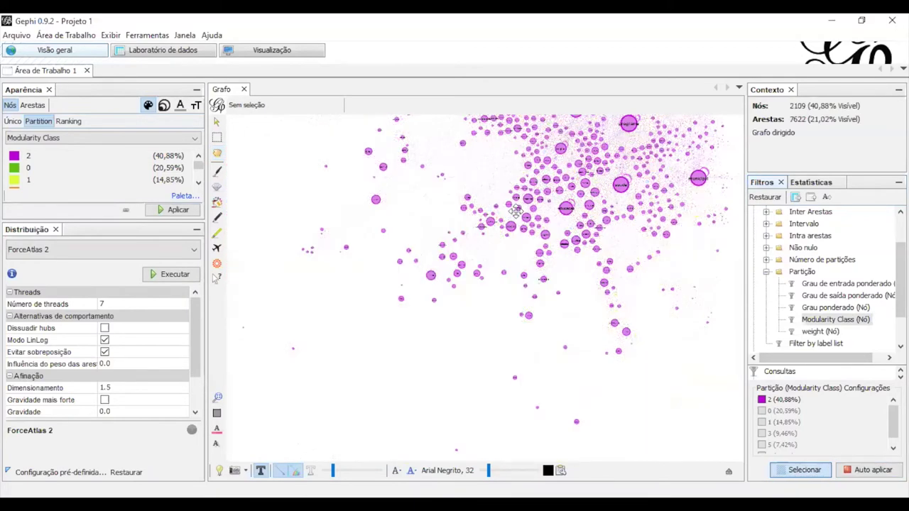
{"action": "scroll", "coordinate": [515, 211], "scroll_direction": "up", "scroll_amount": 4}
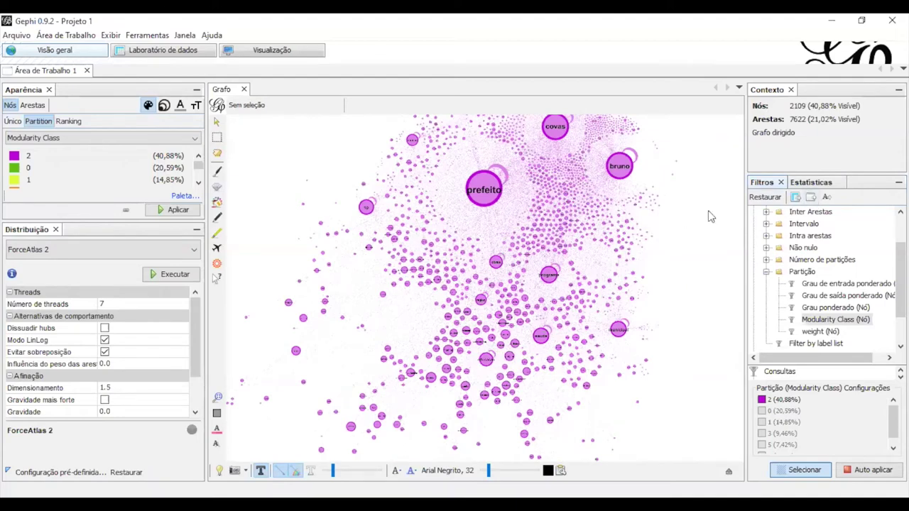
Export the filtered modularity class 2 community to a new workspace, and turn off the filter in the original workspace
{"action": "left_click", "coordinate": [811, 200]}
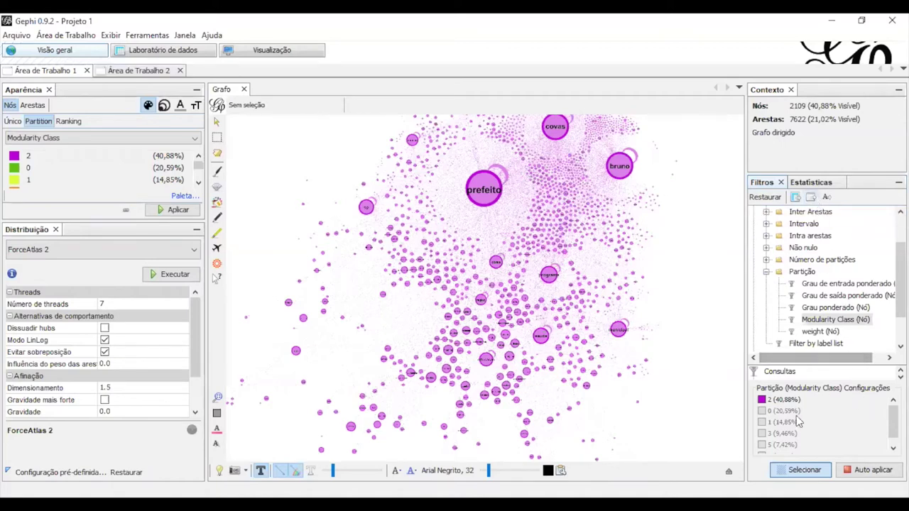
{"action": "left_click", "coordinate": [809, 472]}
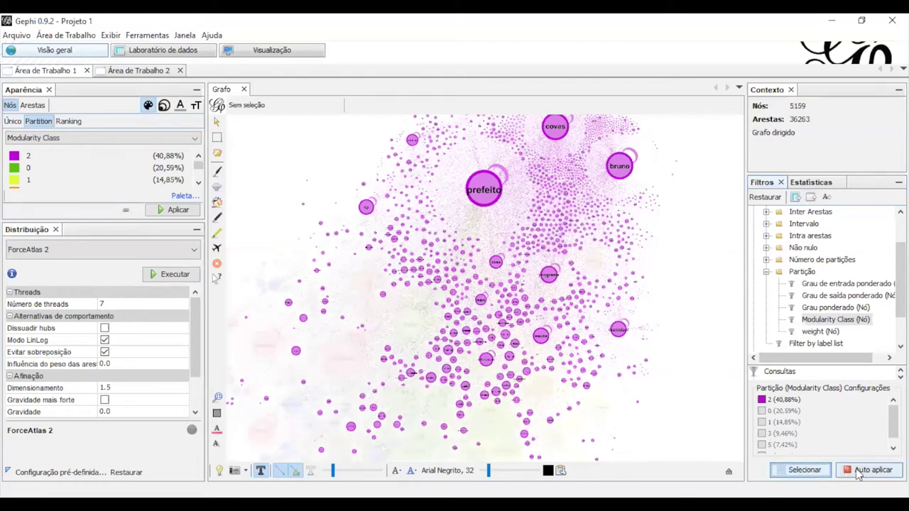
{"action": "left_click", "coordinate": [809, 470]}
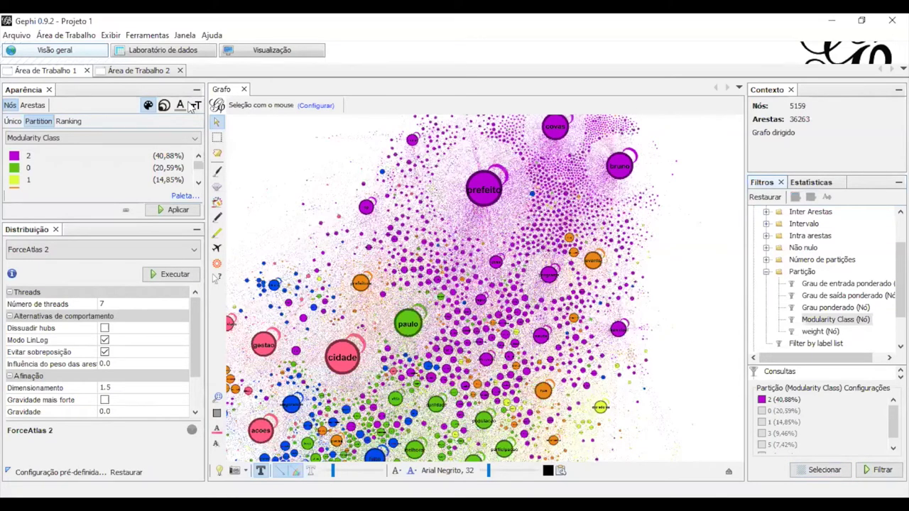
Open Área de Trabalho 2 and scatter its nodes with the random layout (Distribuição aleatória) at a space size of 50
{"action": "left_click", "coordinate": [139, 71]}
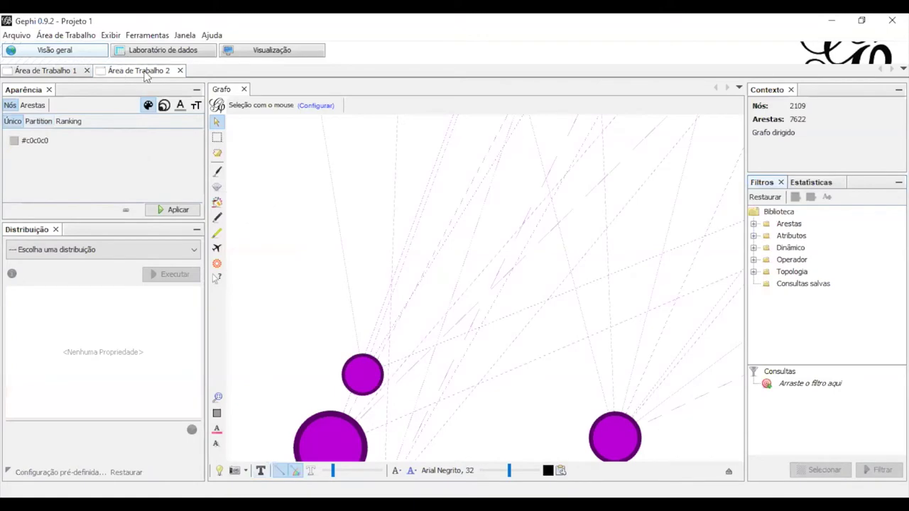
{"action": "left_click", "coordinate": [217, 397]}
{"action": "scroll", "coordinate": [489, 288], "scroll_direction": "up", "scroll_amount": 5}
{"action": "scroll", "coordinate": [489, 287], "scroll_direction": "down", "scroll_amount": 5}
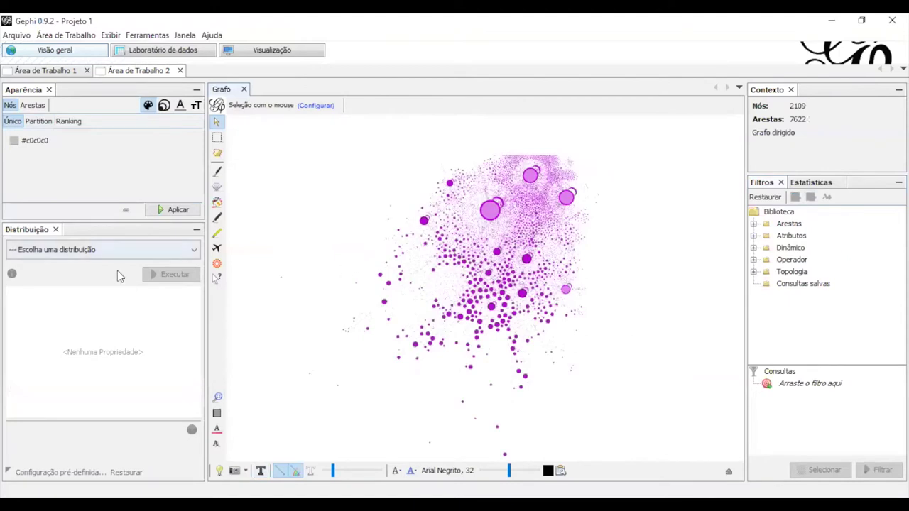
{"action": "left_click", "coordinate": [73, 246]}
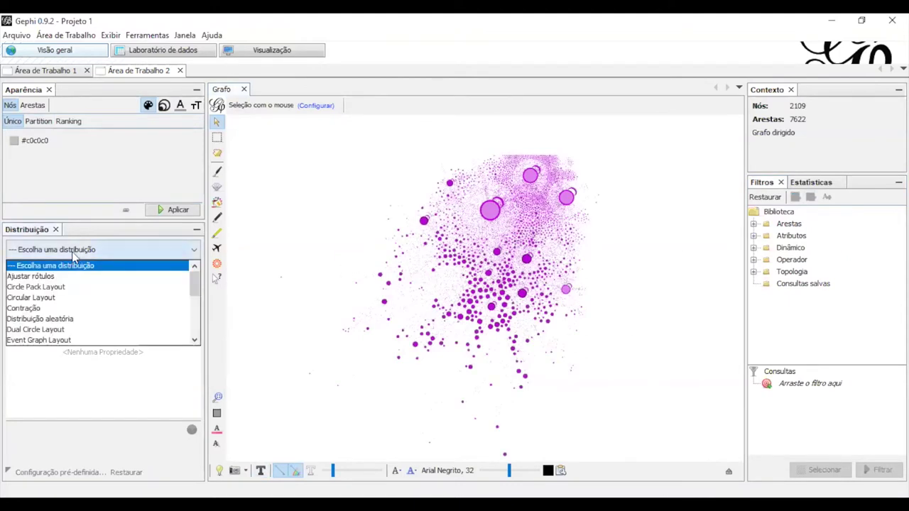
{"action": "scroll", "coordinate": [67, 294], "scroll_direction": "down", "scroll_amount": 1}
{"action": "left_click", "coordinate": [66, 289]}
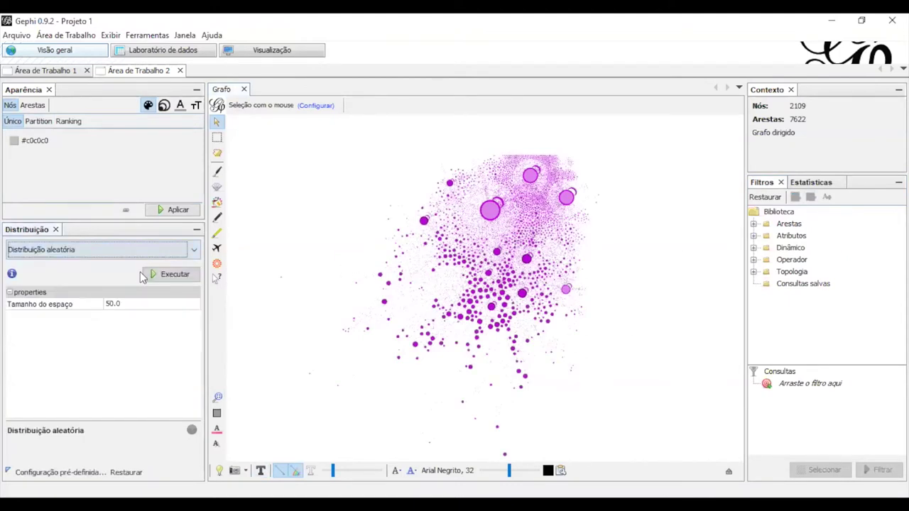
{"action": "left_click", "coordinate": [170, 274]}
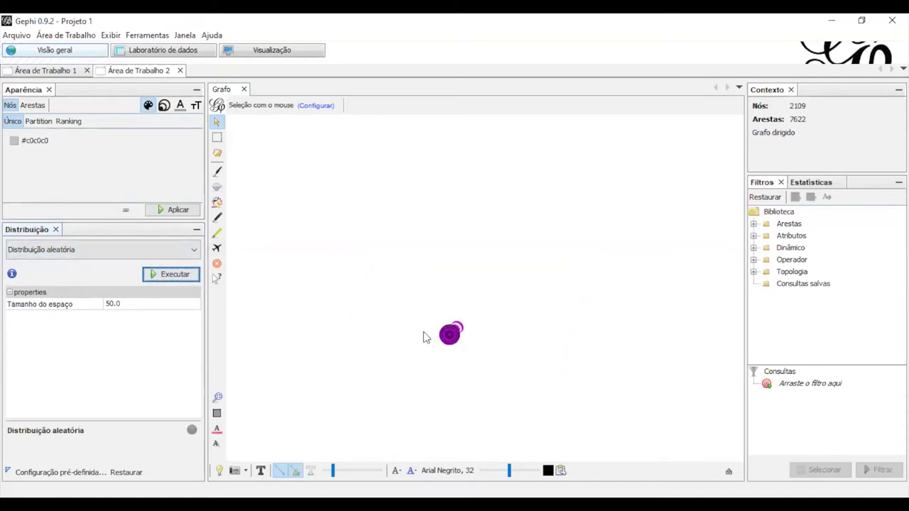
Run ForceAtlas 2 on the community with scaling (Dimensionamento) 2000, stronger gravity enabled and gravity 1.0
{"action": "left_click", "coordinate": [92, 253]}
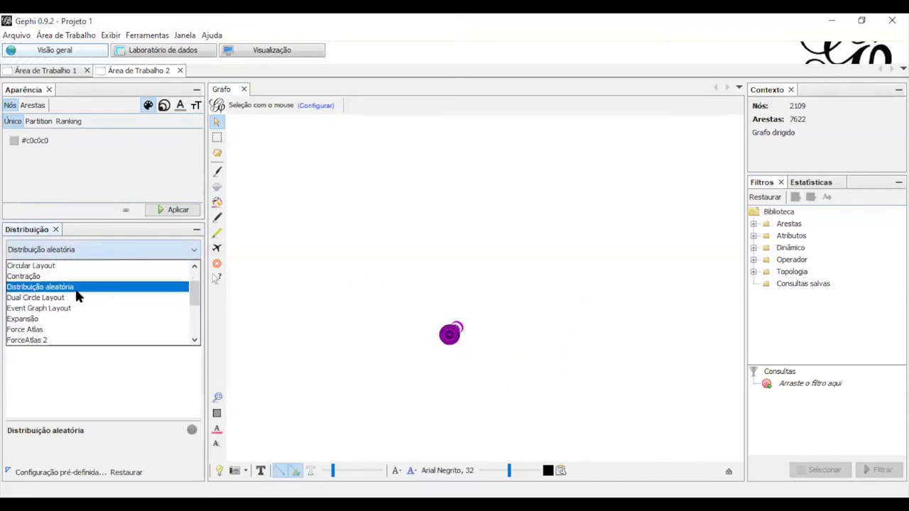
{"action": "left_click", "coordinate": [77, 340]}
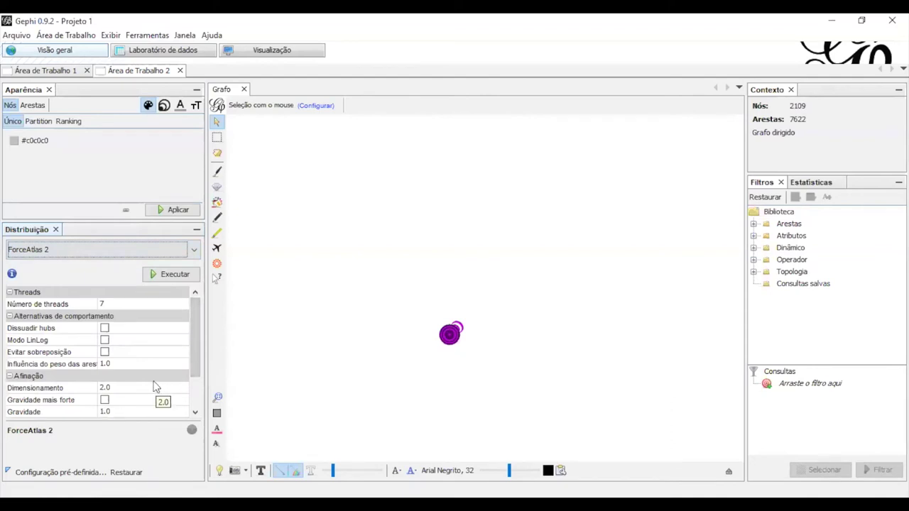
{"action": "left_click", "coordinate": [123, 389]}
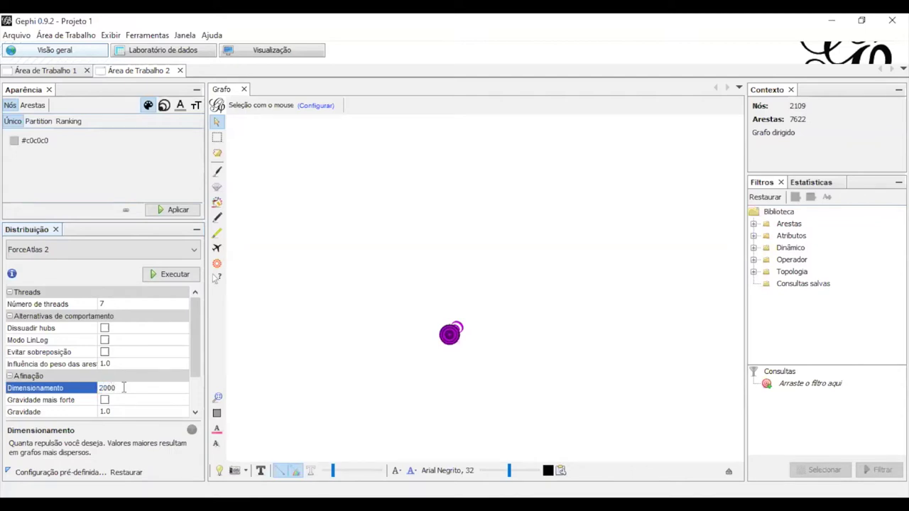
{"action": "left_click", "coordinate": [105, 400]}
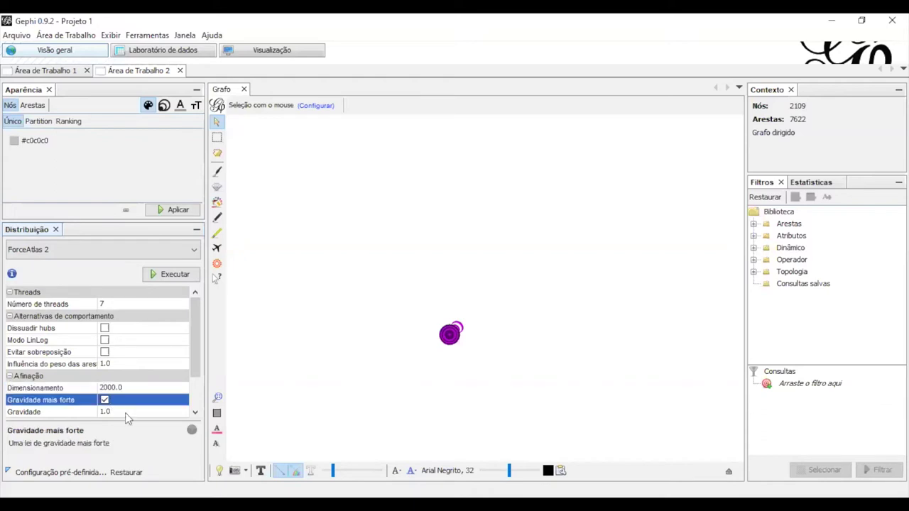
{"action": "left_click", "coordinate": [129, 411]}
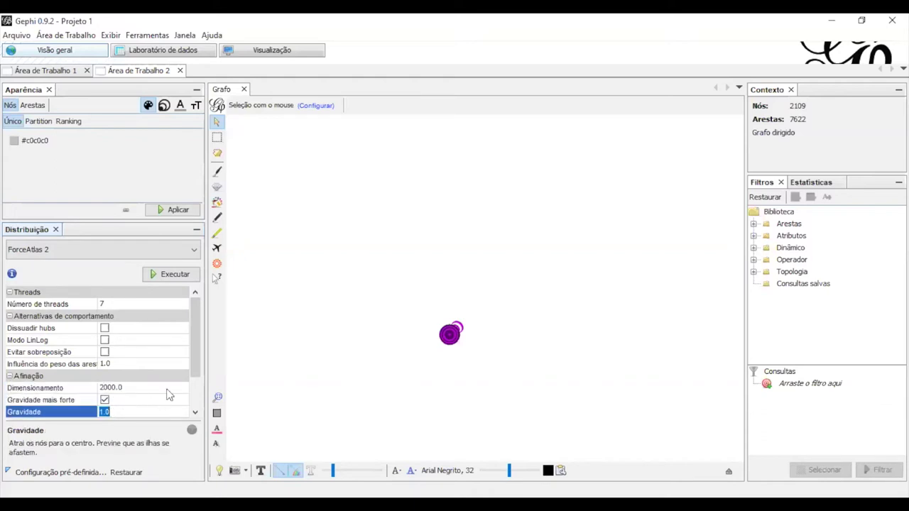
{"action": "left_click", "coordinate": [171, 274]}
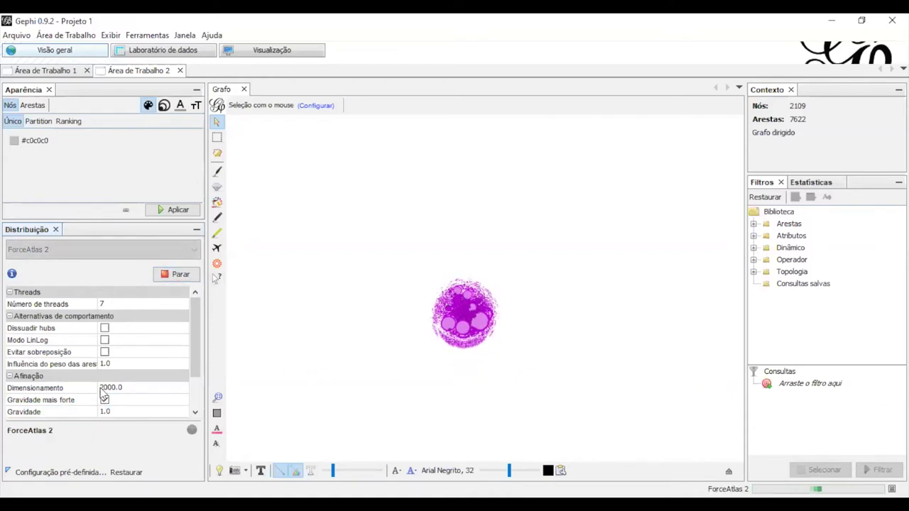
Enable overlap prevention (Evitar sobreposição) and Dissuadir hubs for the running ForceAtlas 2 layout, and bring the spreading graph into view
{"action": "left_click", "coordinate": [106, 352]}
{"action": "left_click", "coordinate": [105, 329]}
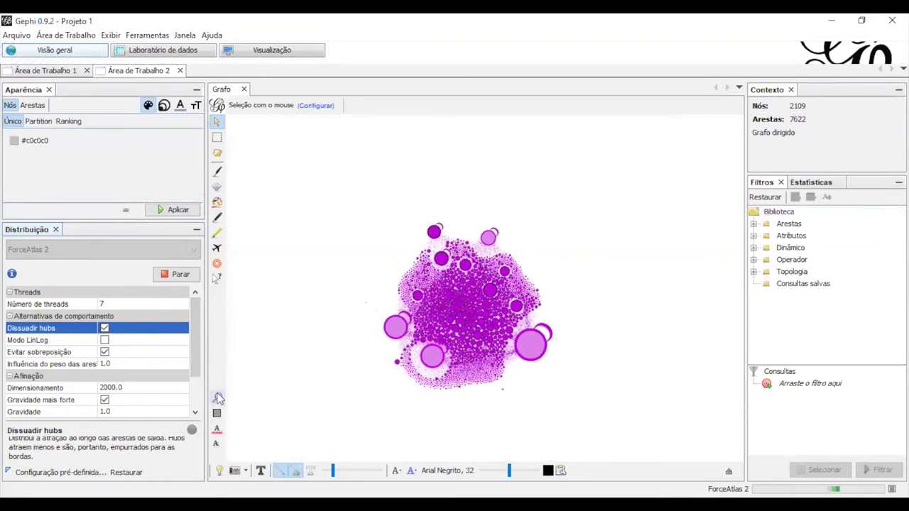
{"action": "scroll", "coordinate": [709, 284], "scroll_direction": "up", "scroll_amount": 3}
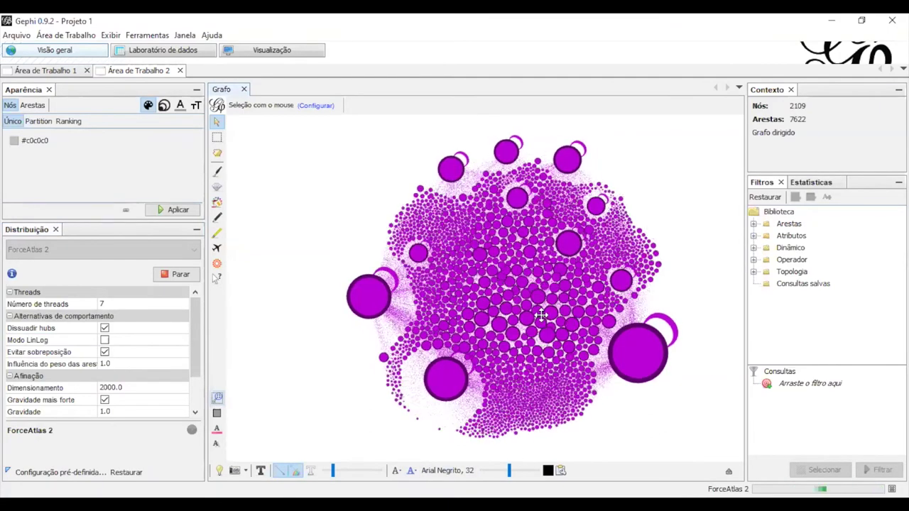
{"action": "left_click_drag", "start_coordinate": [558, 314], "coordinate": [517, 314]}
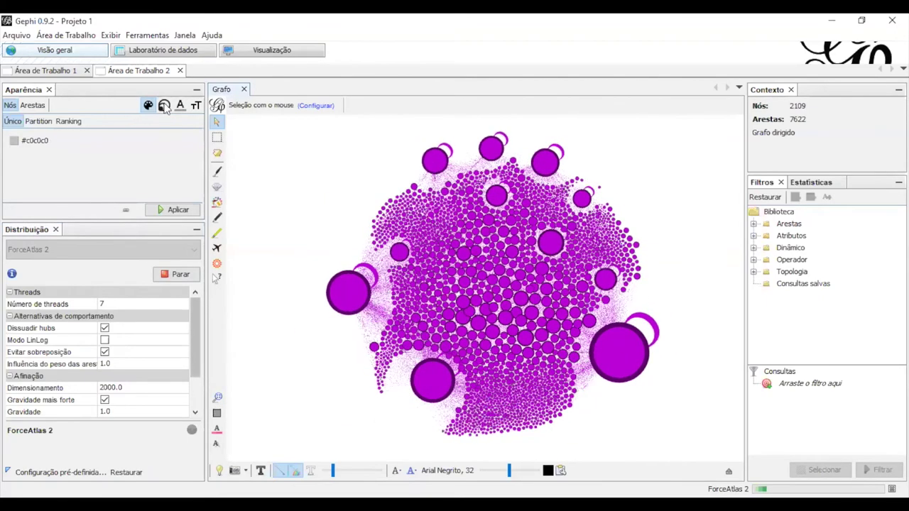
Size the nodes by Grau de entrada ponderado from 1 to 1500, using the third spline template with its curve flattened
{"action": "left_click", "coordinate": [802, 184]}
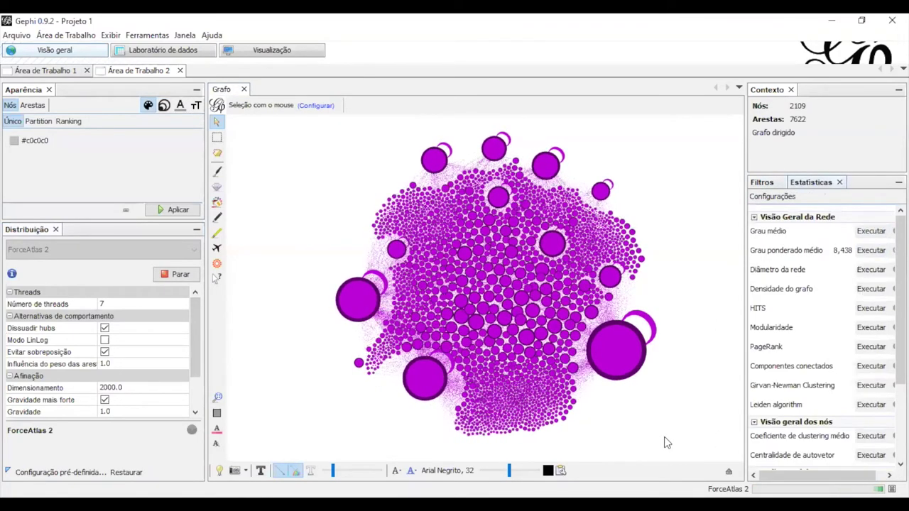
{"action": "key", "text": "Escape"}
{"action": "left_click", "coordinate": [163, 106]}
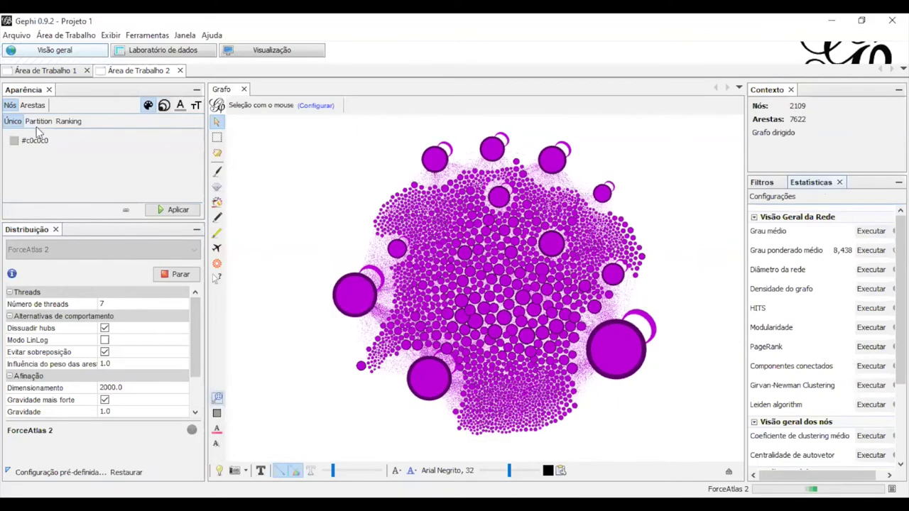
{"action": "left_click", "coordinate": [37, 121]}
{"action": "left_click", "coordinate": [99, 138]}
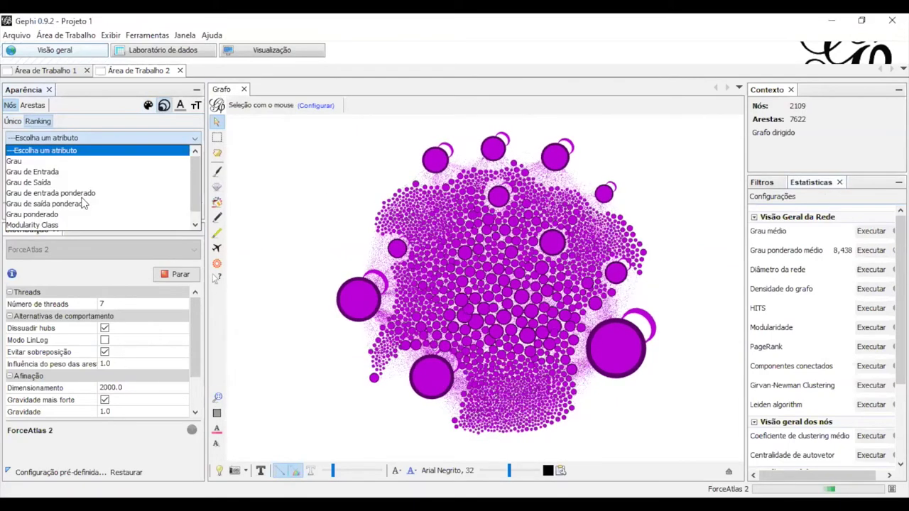
{"action": "left_click", "coordinate": [71, 193]}
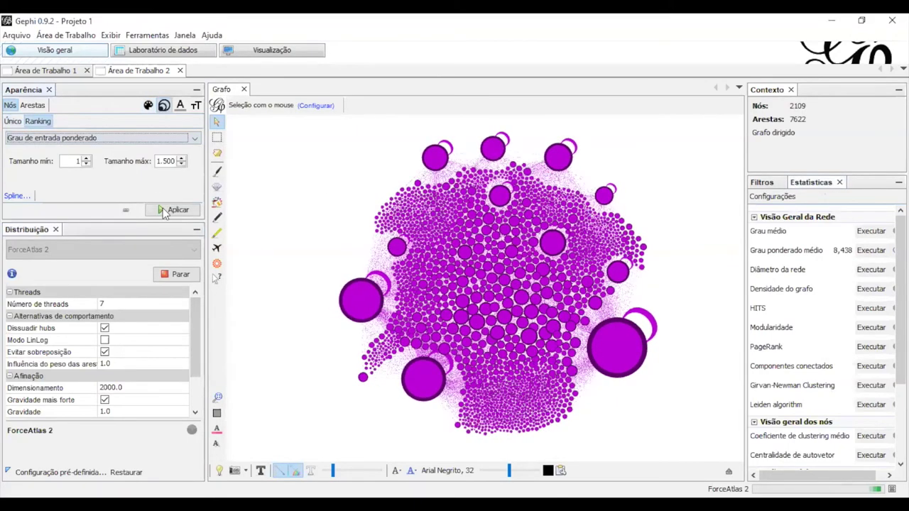
{"action": "left_click", "coordinate": [26, 196]}
{"action": "left_click", "coordinate": [579, 333]}
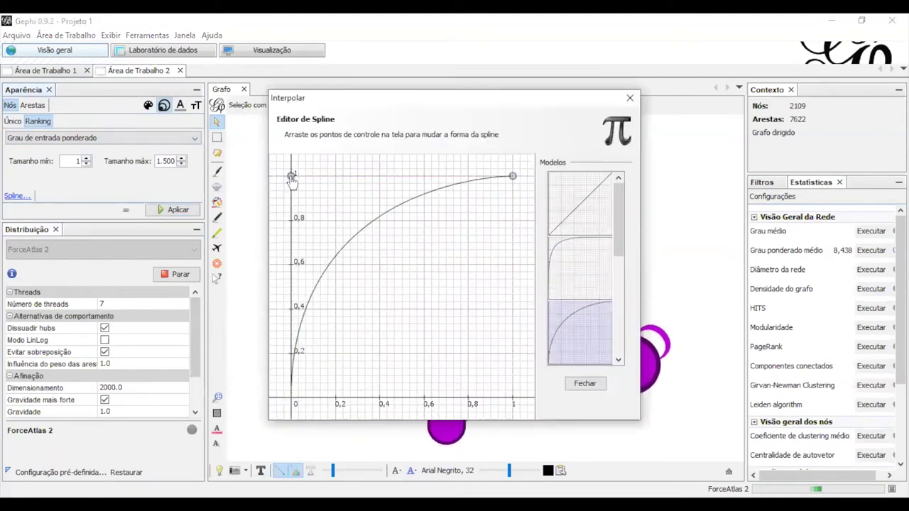
{"action": "left_click_drag", "start_coordinate": [291, 176], "coordinate": [345, 236]}
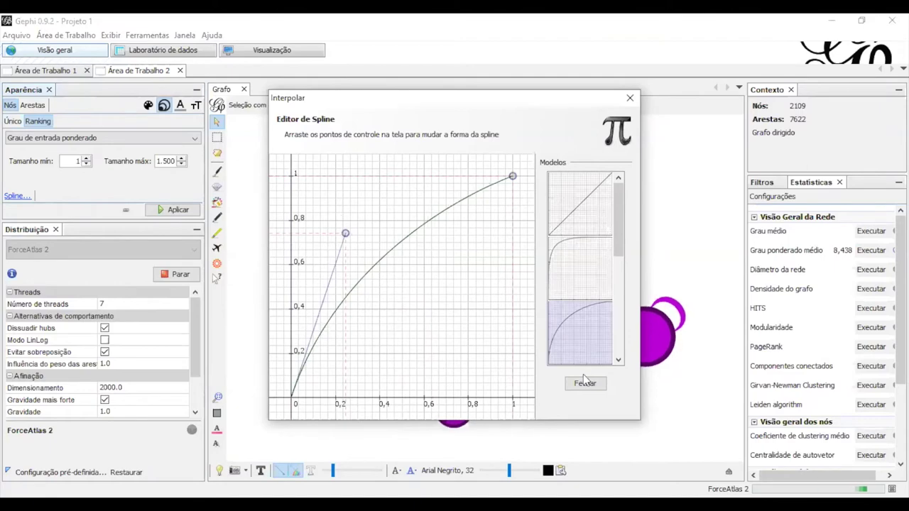
{"action": "left_click", "coordinate": [177, 211]}
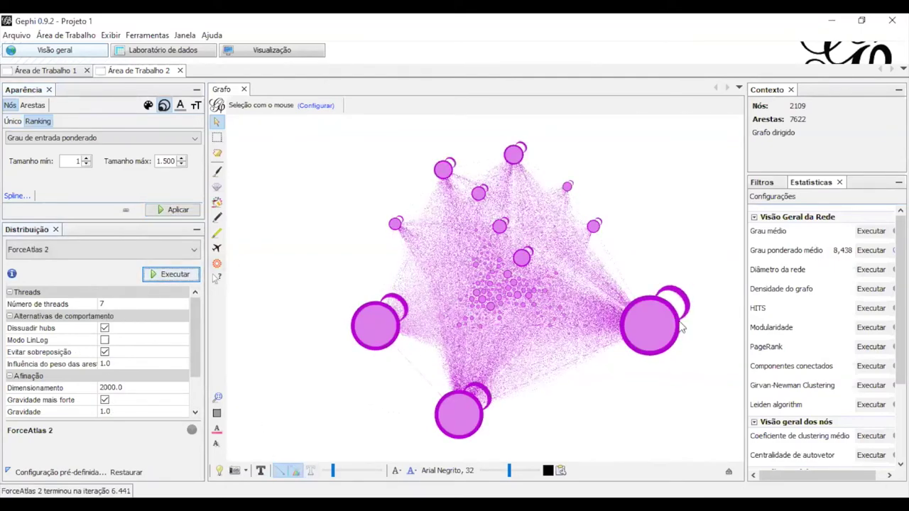
Run the Não sobrepor layout with speed 3, ratio 2 and margin 5 to separate the nodes
{"action": "left_click", "coordinate": [109, 246]}
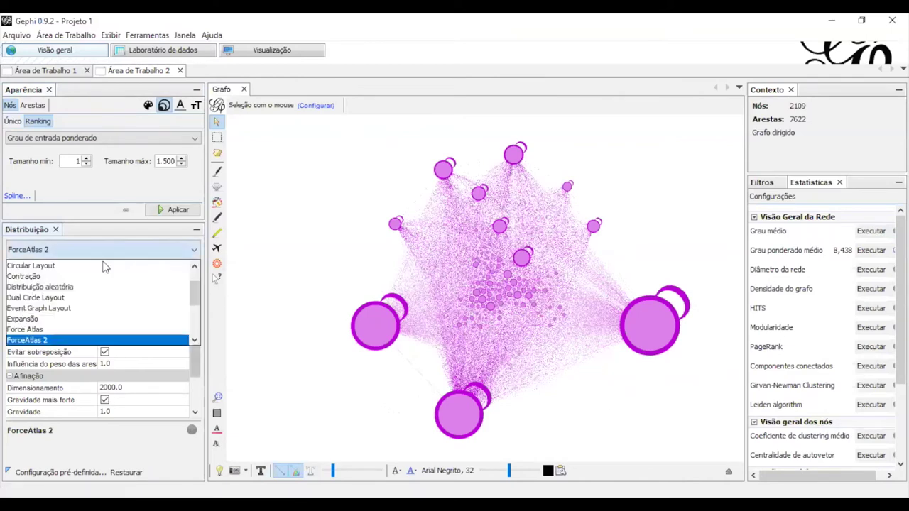
{"action": "scroll", "coordinate": [107, 291], "scroll_direction": "down", "scroll_amount": 2}
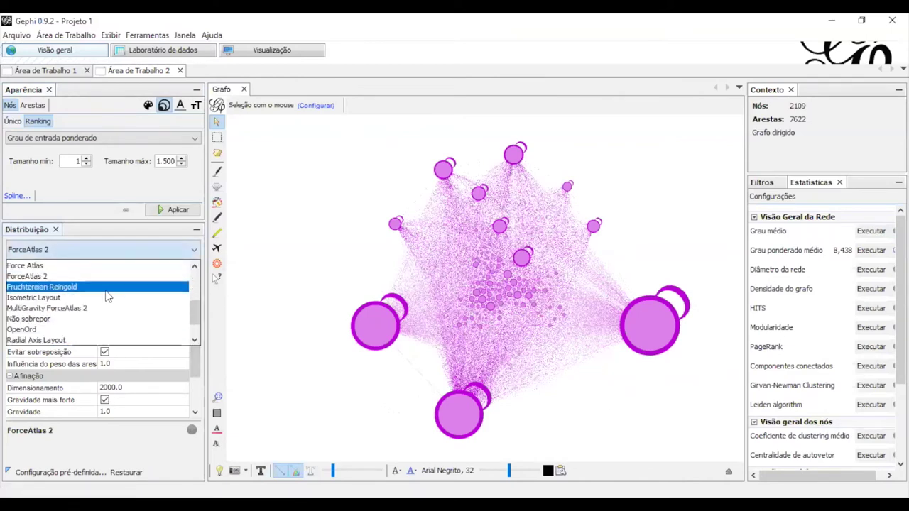
{"action": "left_click", "coordinate": [59, 320]}
{"action": "left_click", "coordinate": [146, 316]}
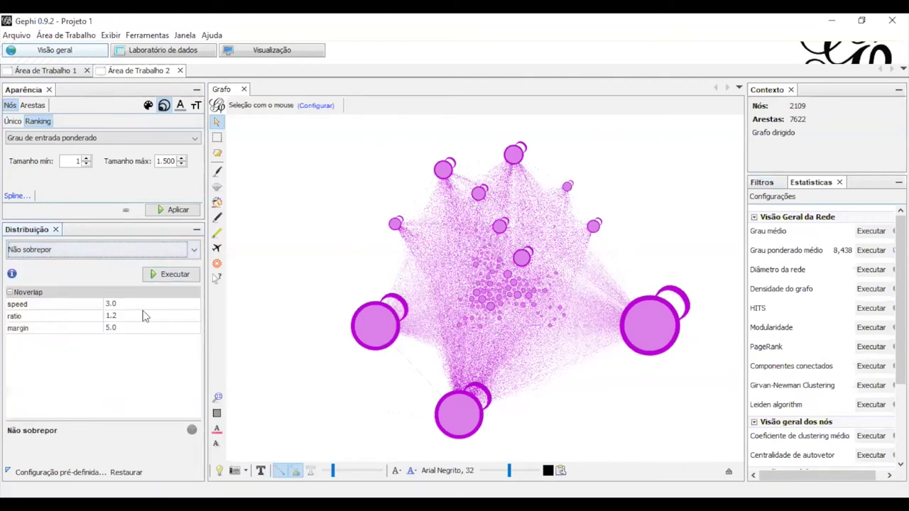
{"action": "left_click", "coordinate": [122, 316]}
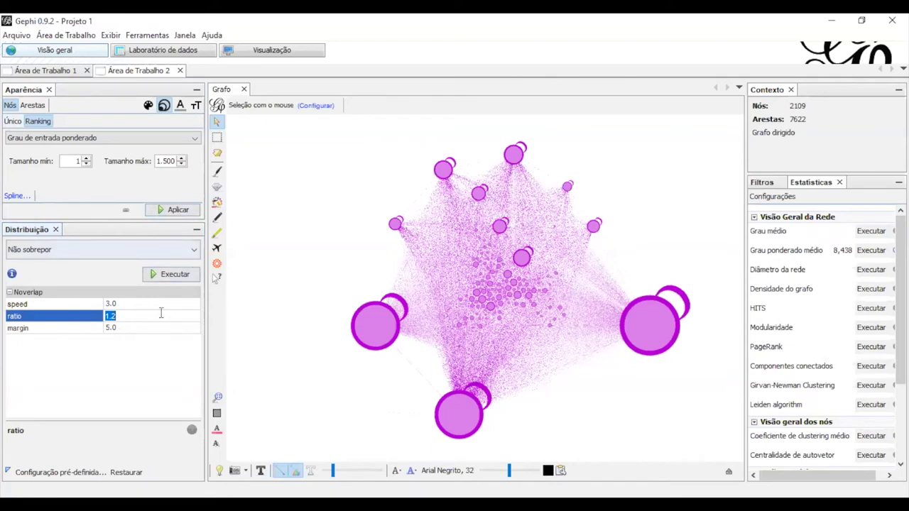
{"action": "type", "text": "2"}
{"action": "left_click", "coordinate": [176, 275]}
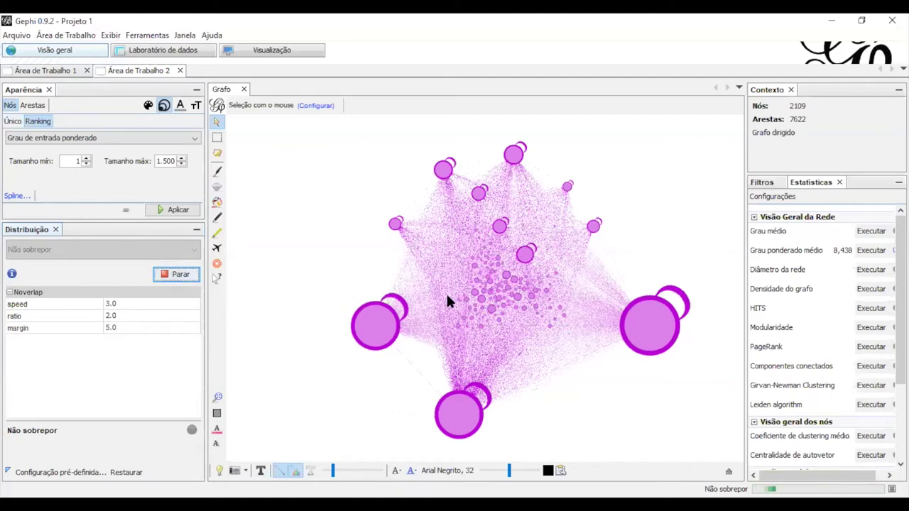
{"action": "left_click", "coordinate": [174, 275]}
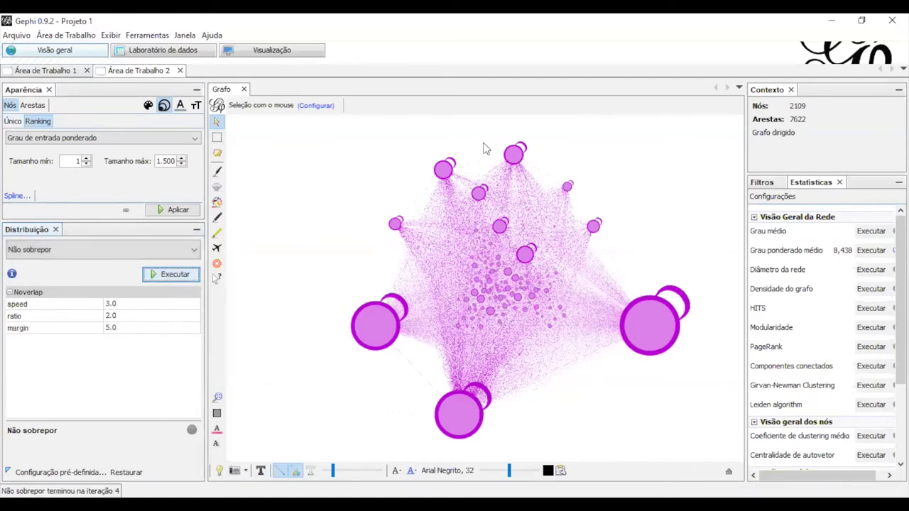
Show the node labels in Área de Trabalho 2, scaled in proportion to node size
{"action": "left_click", "coordinate": [260, 470]}
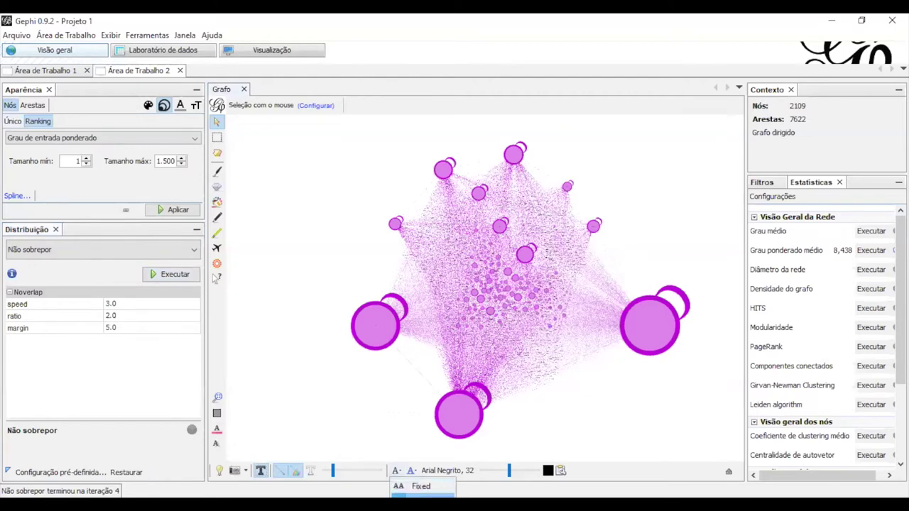
{"action": "left_click", "coordinate": [396, 470]}
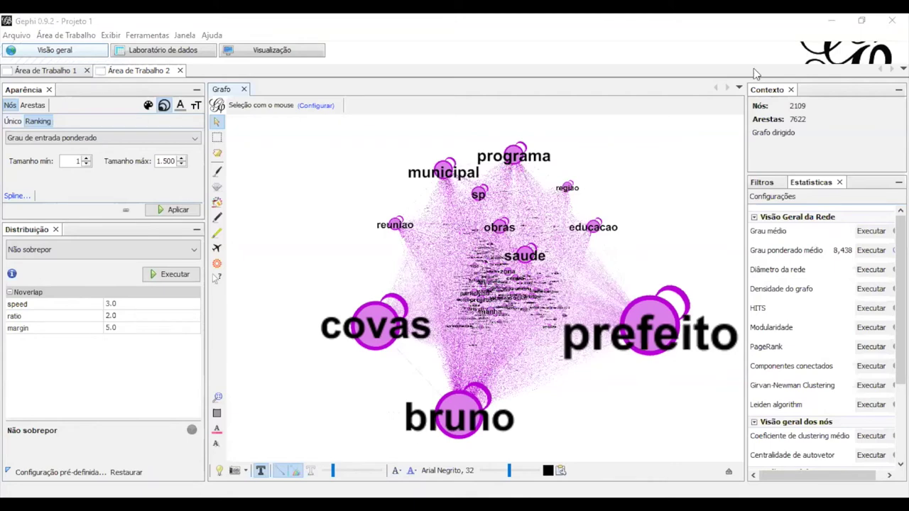
{"action": "mouse_move", "coordinate": [367, 208]}
{"action": "left_mouse_down"}
{"action": "mouse_move", "coordinate": [378, 211]}
{"action": "mouse_move", "coordinate": [356, 209]}
{"action": "left_mouse_up"}
{"action": "scroll", "coordinate": [356, 209], "scroll_direction": "down", "scroll_amount": 2}
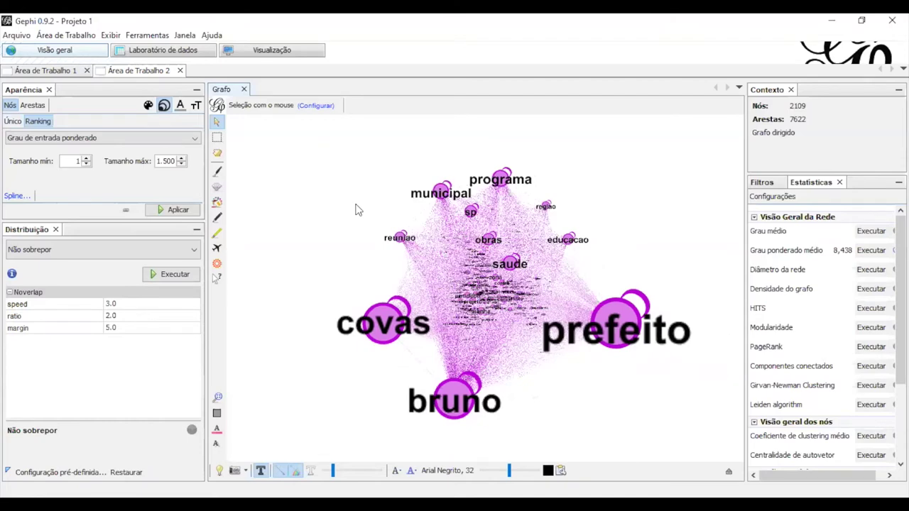
Return to Área de Trabalho 1 and bring all the coloured communities into view
{"action": "left_click", "coordinate": [43, 71]}
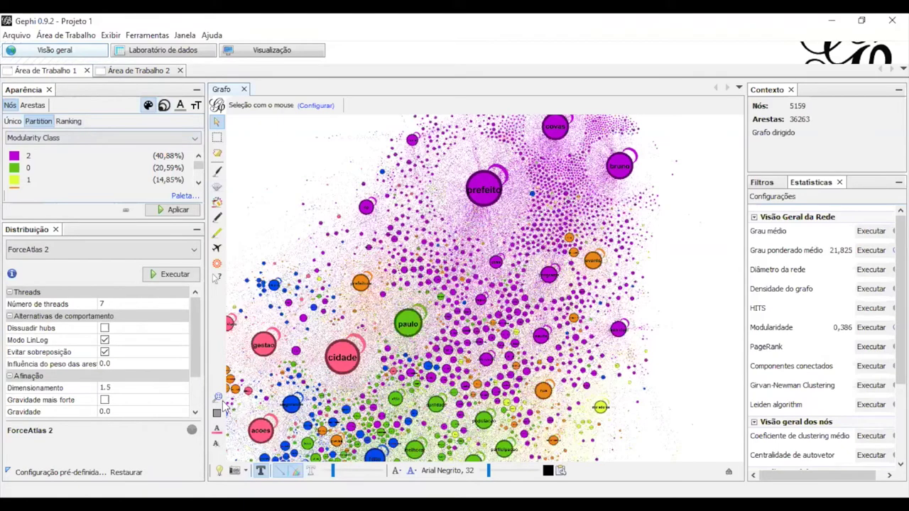
{"action": "scroll", "coordinate": [538, 307], "scroll_direction": "down", "scroll_amount": 3}
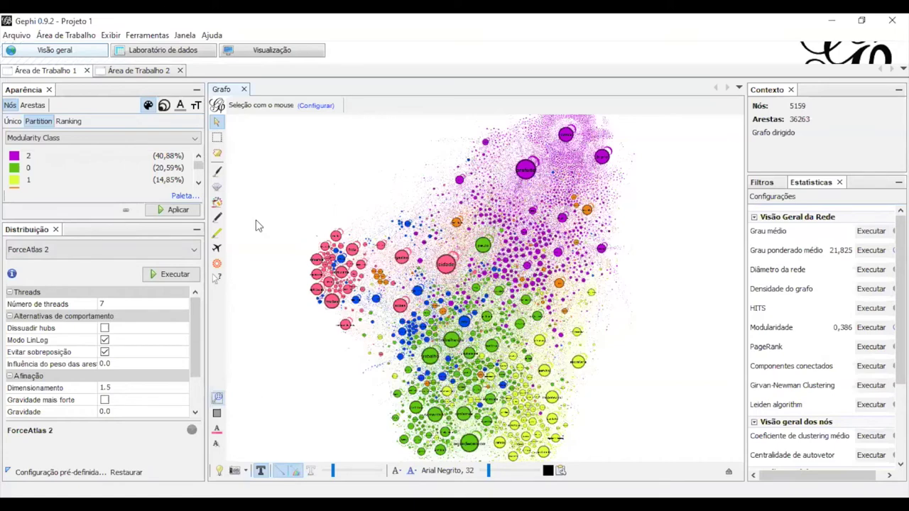
Switch to the Visualização mode and dock the Aparência window beside the preview settings
{"action": "key", "text": "ctrl+3"}
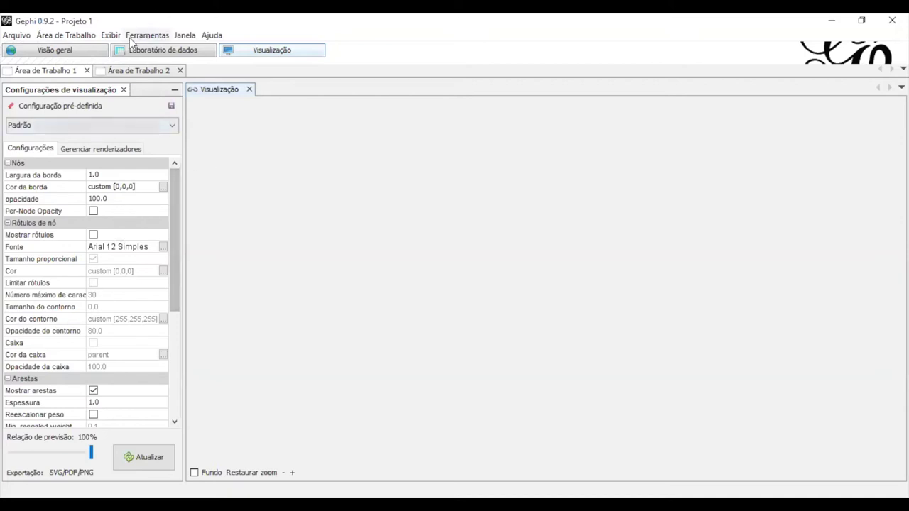
{"action": "left_click", "coordinate": [161, 37]}
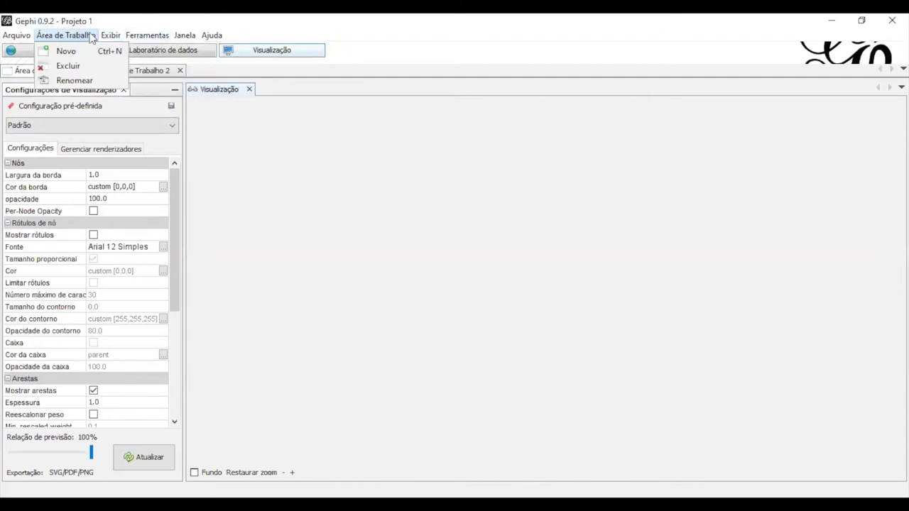
{"action": "mouse_move", "coordinate": [176, 37]}
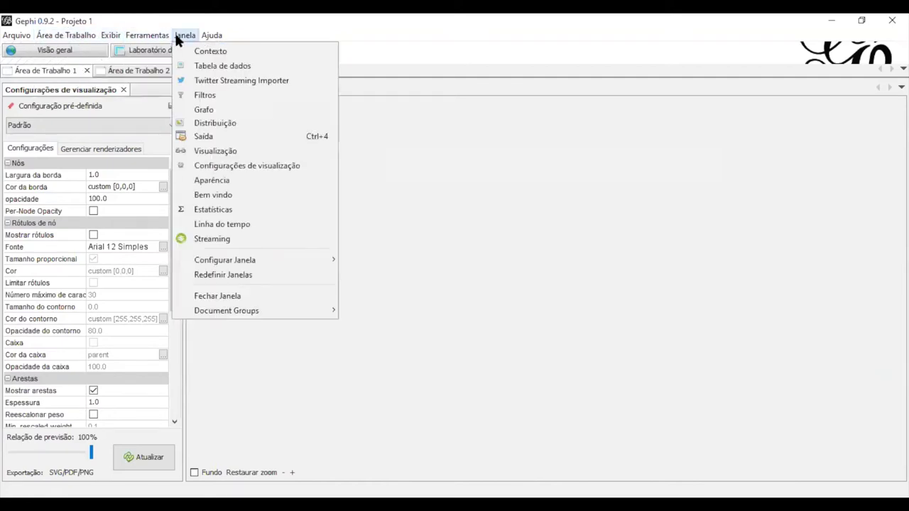
{"action": "key", "text": "Down"}
{"action": "key", "text": "Down"}
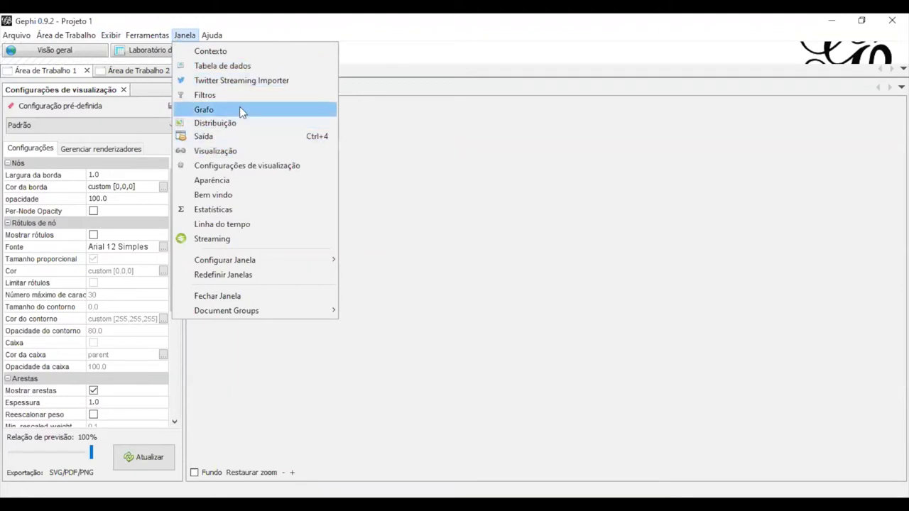
{"action": "left_click", "coordinate": [235, 178]}
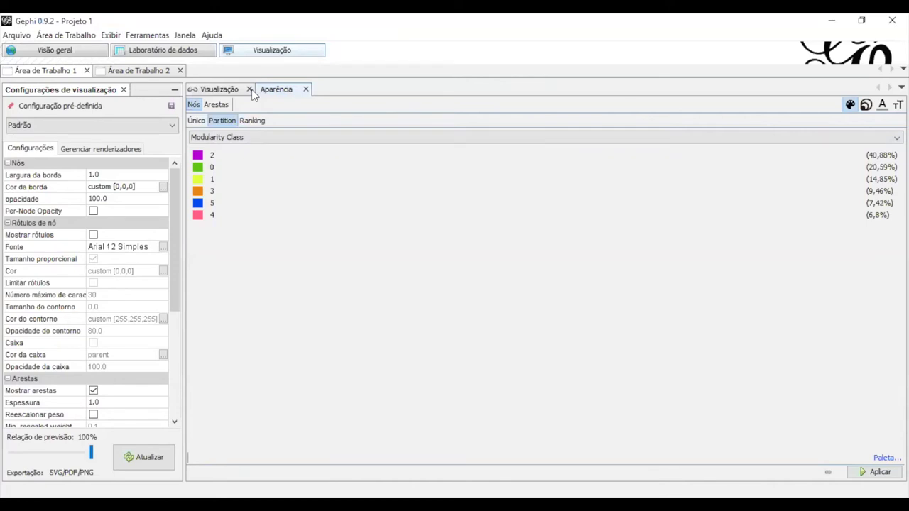
{"action": "left_click_drag", "start_coordinate": [252, 93], "coordinate": [95, 92]}
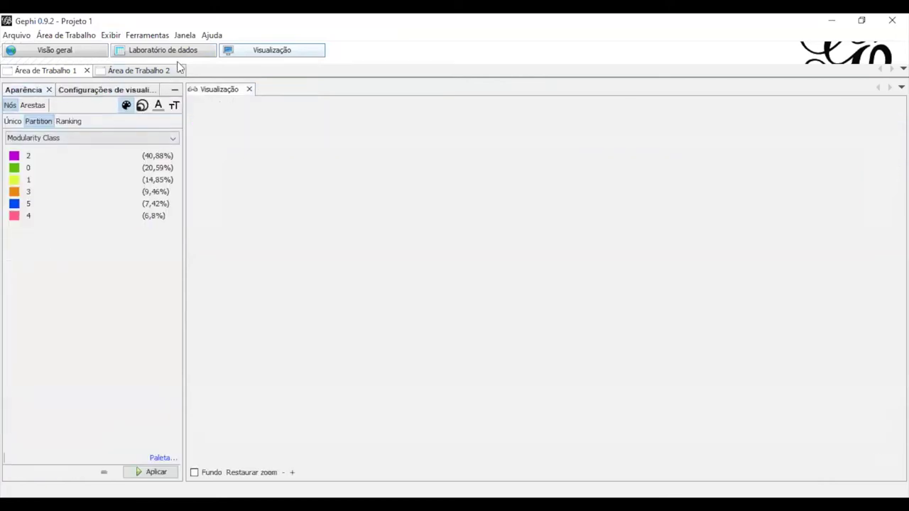
Add the Distribuição window to the preview mode and dock it beside Aparência
{"action": "left_click", "coordinate": [138, 35]}
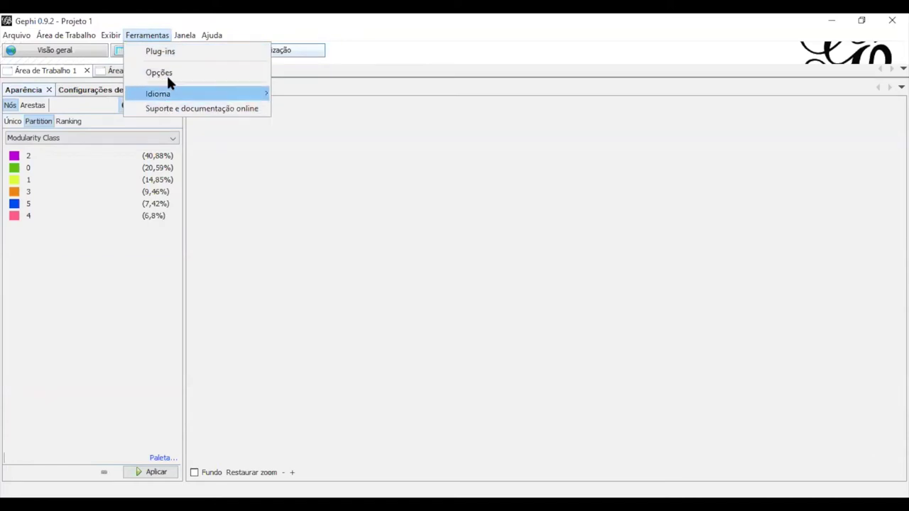
{"action": "mouse_move", "coordinate": [184, 35]}
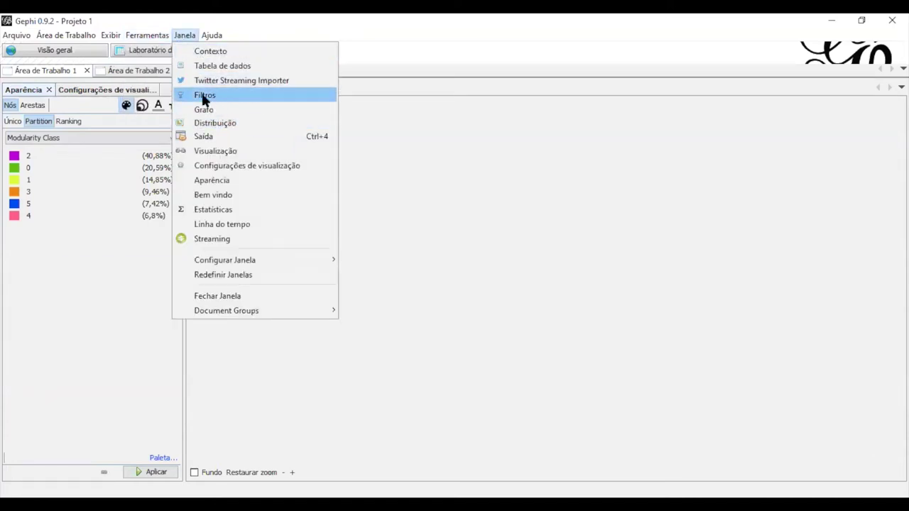
{"action": "mouse_move", "coordinate": [149, 35]}
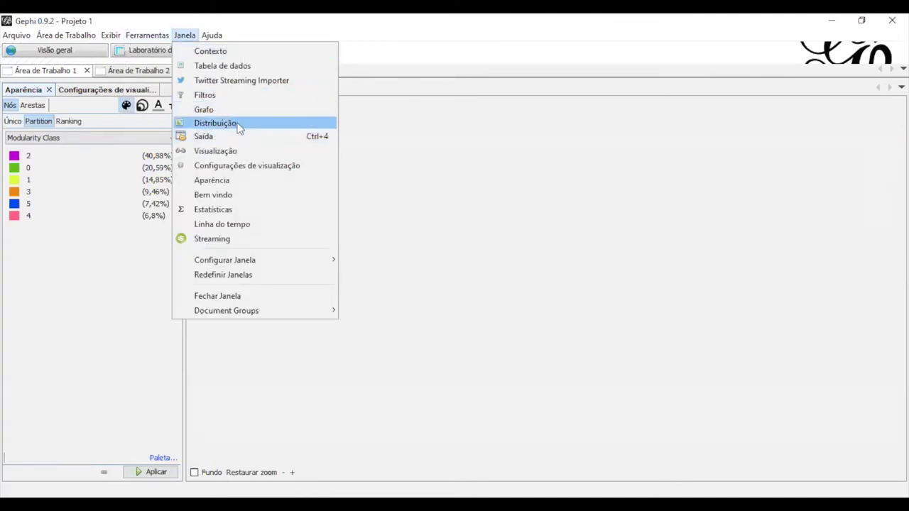
{"action": "left_click", "coordinate": [238, 125]}
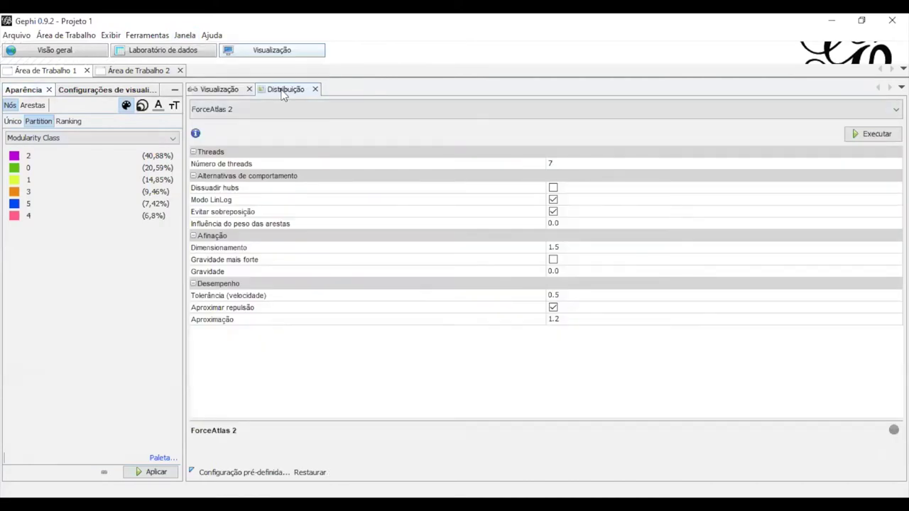
{"action": "left_click_drag", "start_coordinate": [283, 94], "coordinate": [72, 93]}
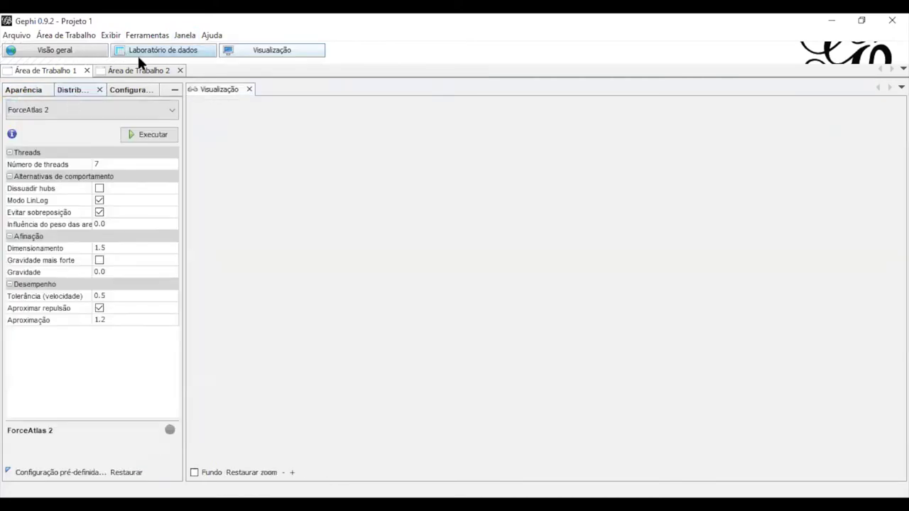
Add the Estatísticas and Filtros windows alongside the preview, keeping the preview in front
{"action": "left_click", "coordinate": [110, 35]}
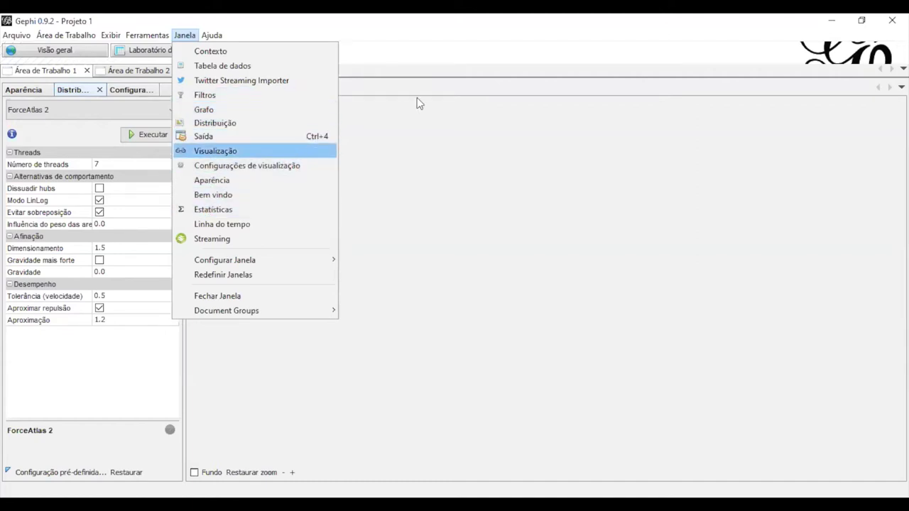
{"action": "left_click", "coordinate": [199, 211]}
{"action": "left_click", "coordinate": [218, 92]}
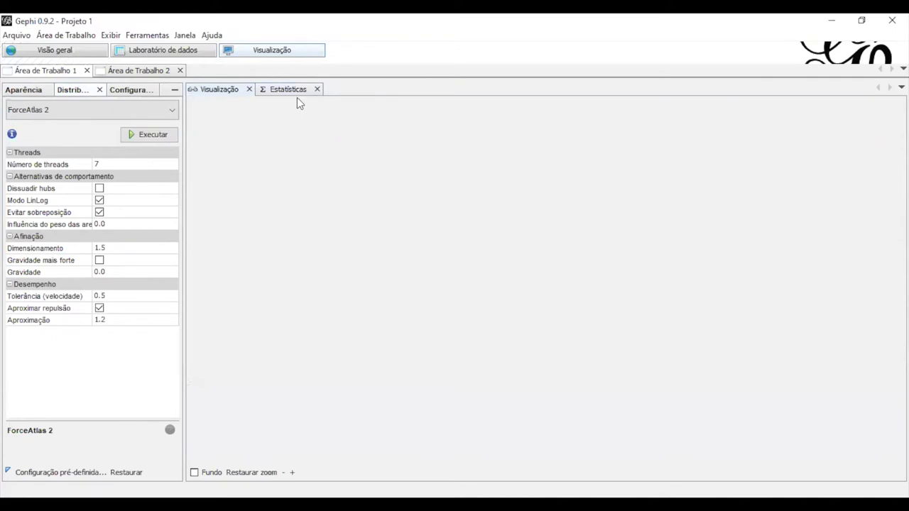
{"action": "left_click", "coordinate": [148, 34]}
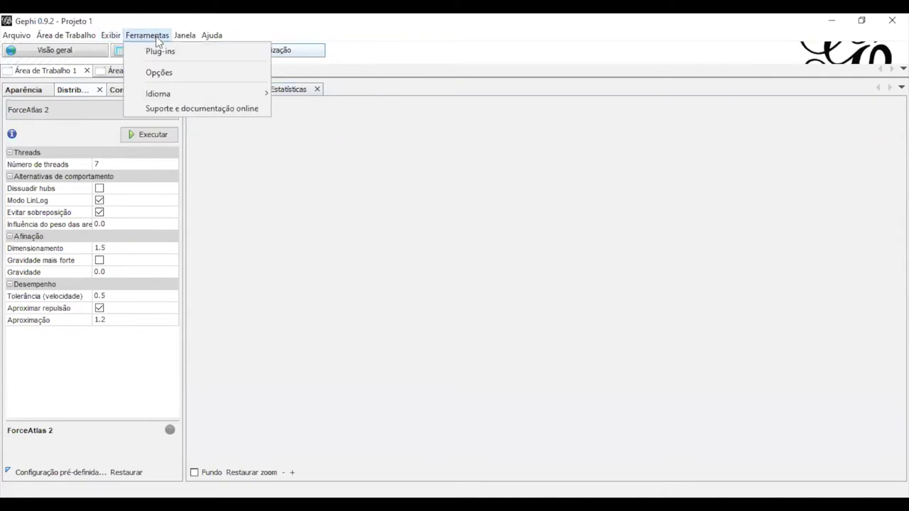
{"action": "mouse_move", "coordinate": [173, 37]}
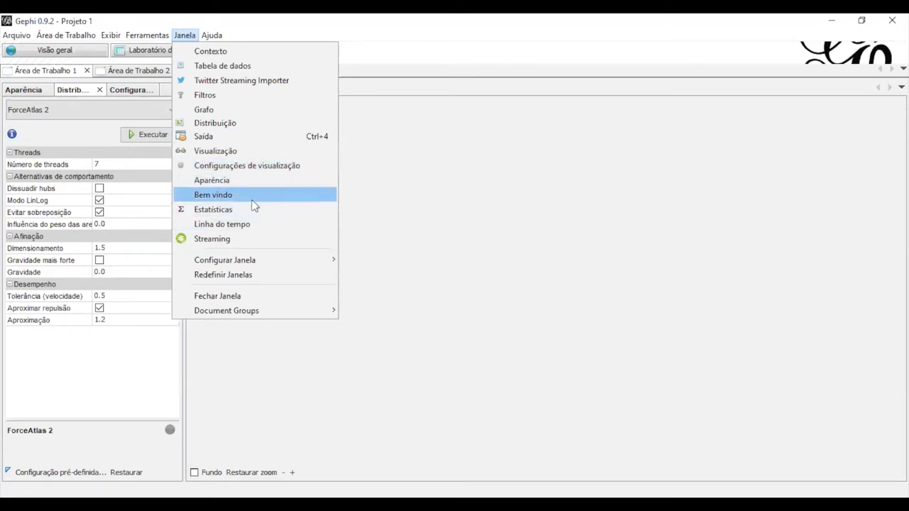
{"action": "left_click", "coordinate": [240, 95]}
{"action": "left_click", "coordinate": [224, 90]}
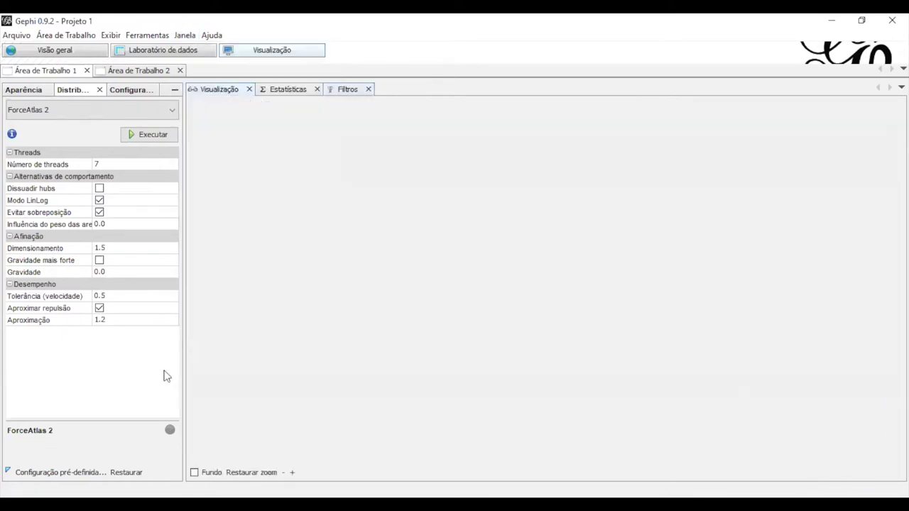
Render the preview of Área de Trabalho 1 with the Padrão preset and restore its zoom to fit the whole graph
{"action": "left_click", "coordinate": [138, 90]}
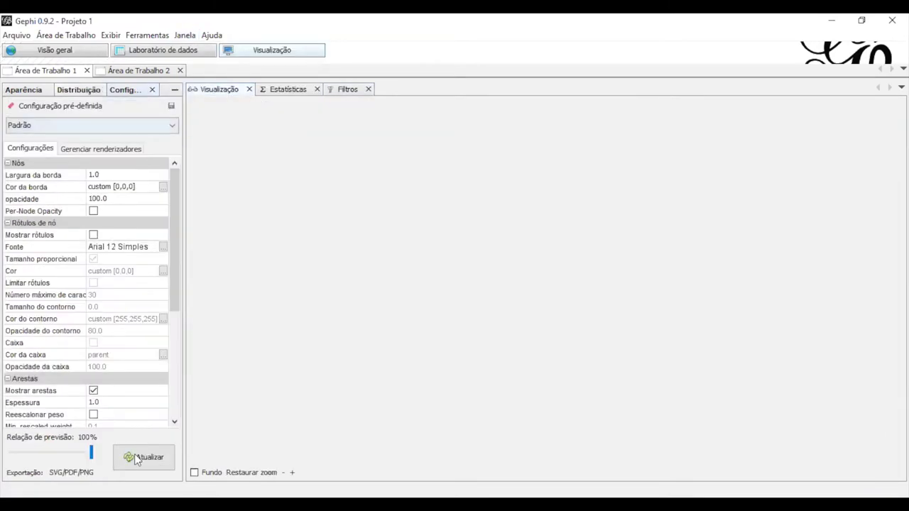
{"action": "left_click", "coordinate": [137, 458]}
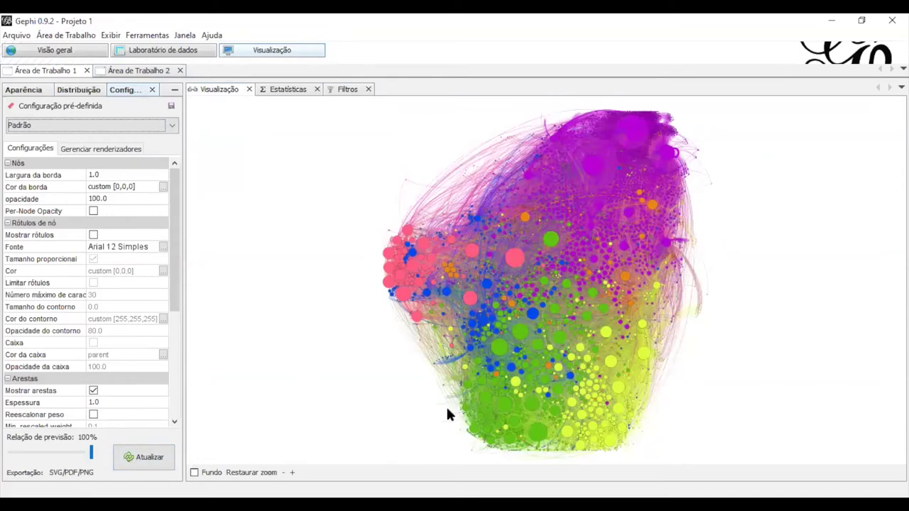
{"action": "scroll", "coordinate": [515, 242], "scroll_direction": "up", "scroll_amount": 5}
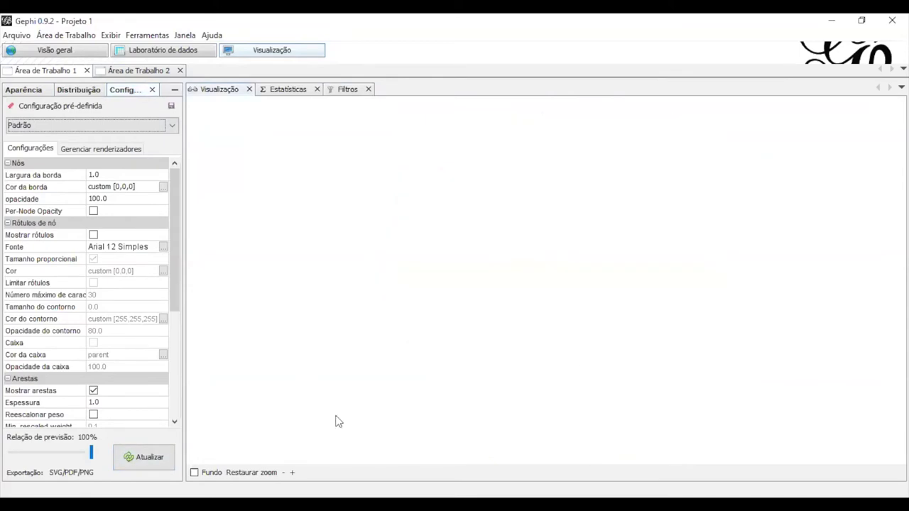
{"action": "left_click", "coordinate": [145, 456]}
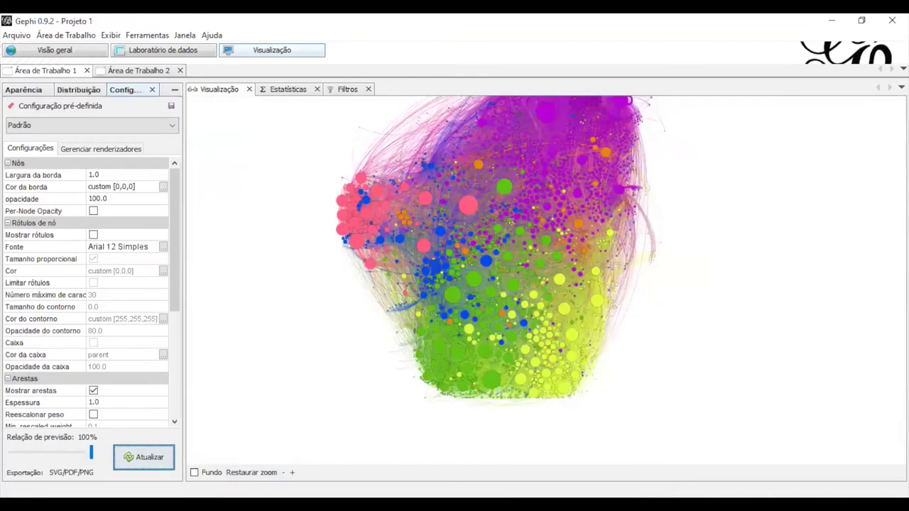
{"action": "left_click", "coordinate": [254, 472]}
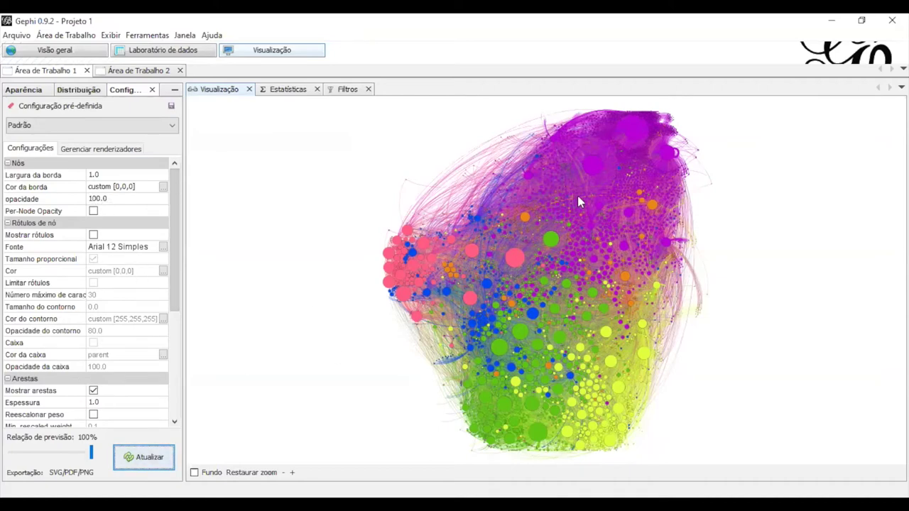
Set the edge opacity to 45, turn off curved edges, and refresh the preview
{"action": "left_click", "coordinate": [115, 198]}
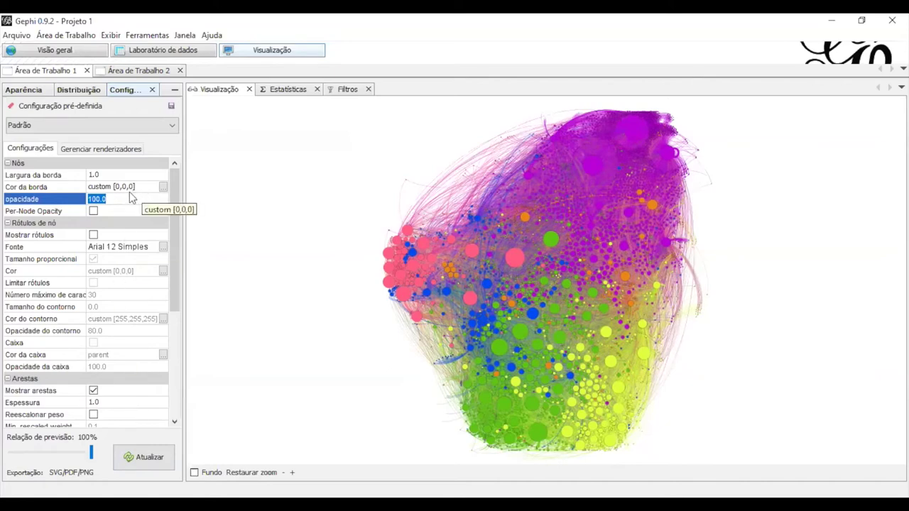
{"action": "left_click_drag", "start_coordinate": [179, 231], "coordinate": [183, 308]}
{"action": "left_click", "coordinate": [122, 321]}
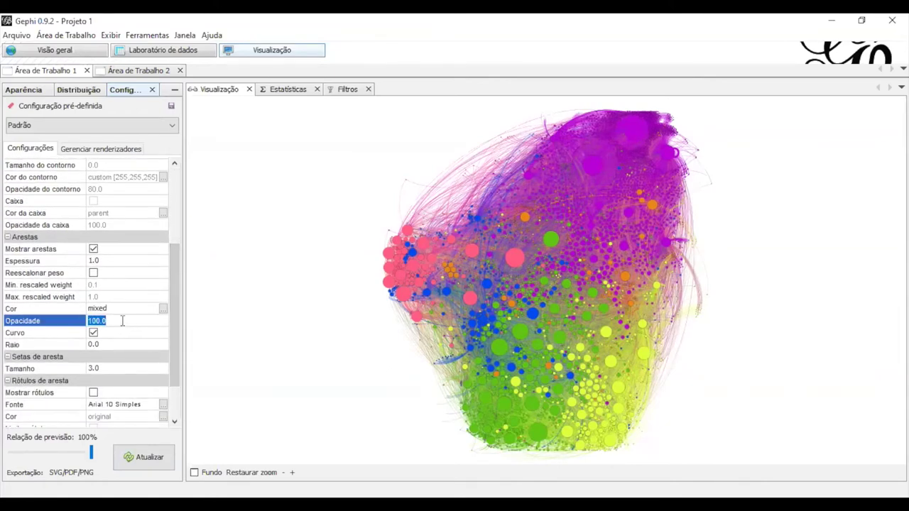
{"action": "type", "text": "45"}
{"action": "left_click", "coordinate": [151, 457]}
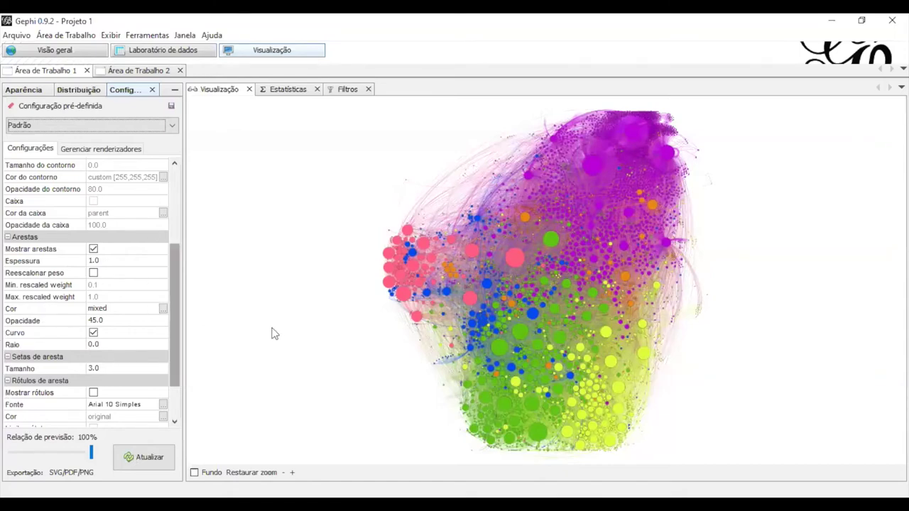
{"action": "left_click", "coordinate": [94, 333]}
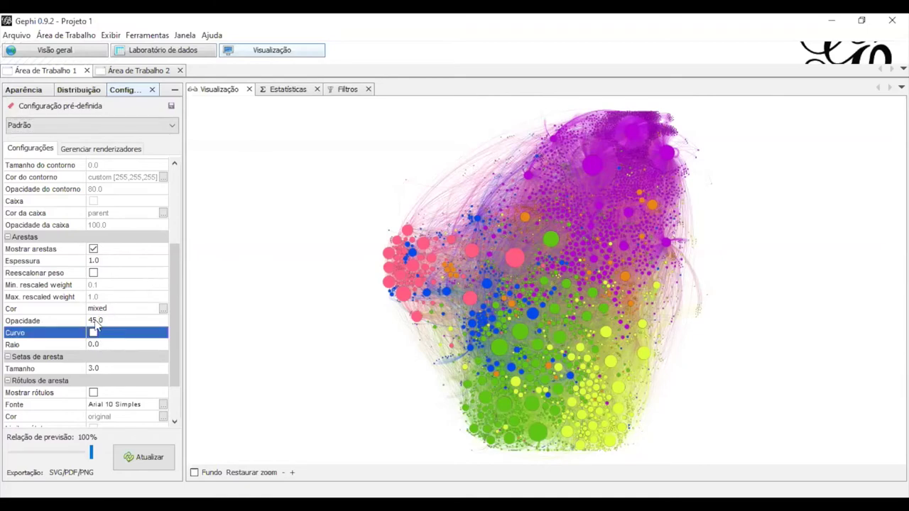
{"action": "left_click", "coordinate": [149, 454]}
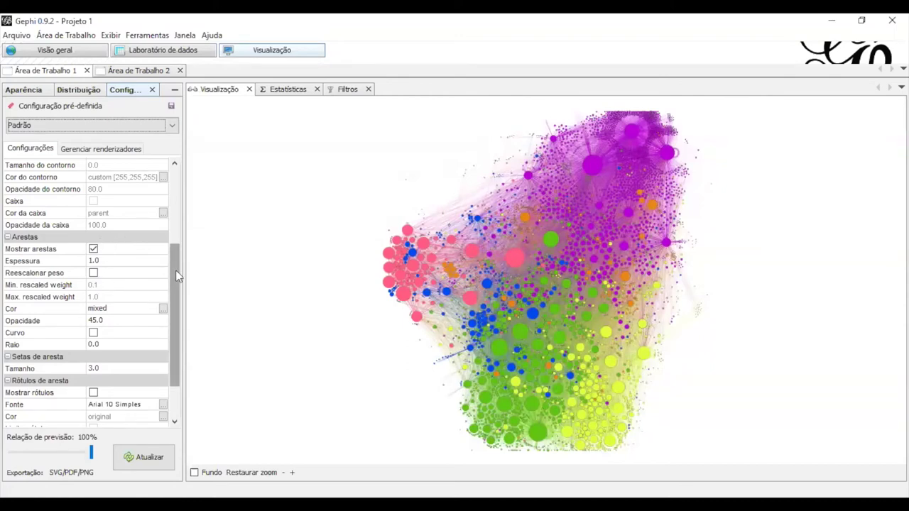
Show the node labels in the preview with the Arial 5 Simples font and refresh it
{"action": "left_click_drag", "start_coordinate": [175, 269], "coordinate": [183, 188]}
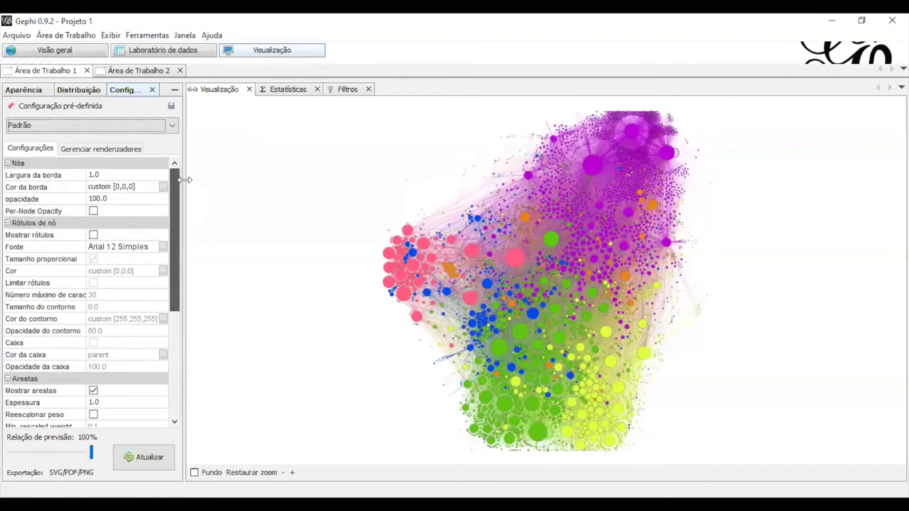
{"action": "left_click", "coordinate": [93, 235]}
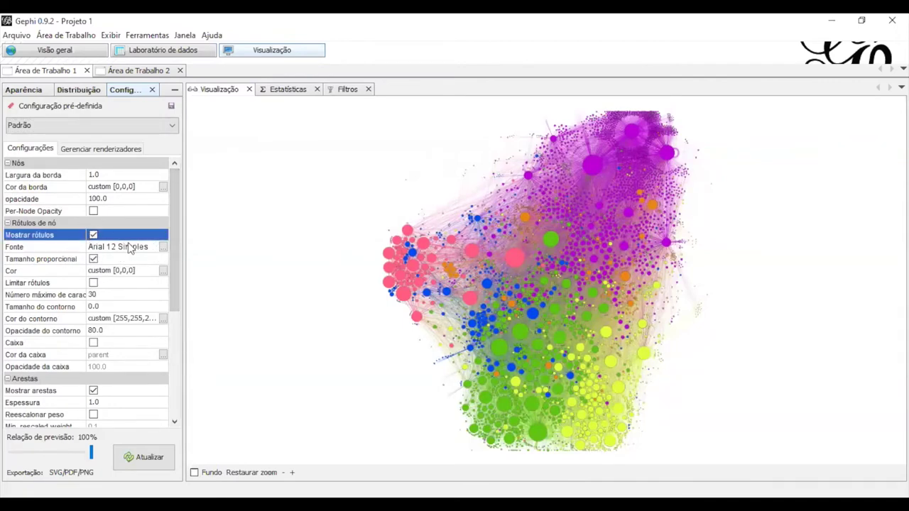
{"action": "left_click", "coordinate": [164, 248]}
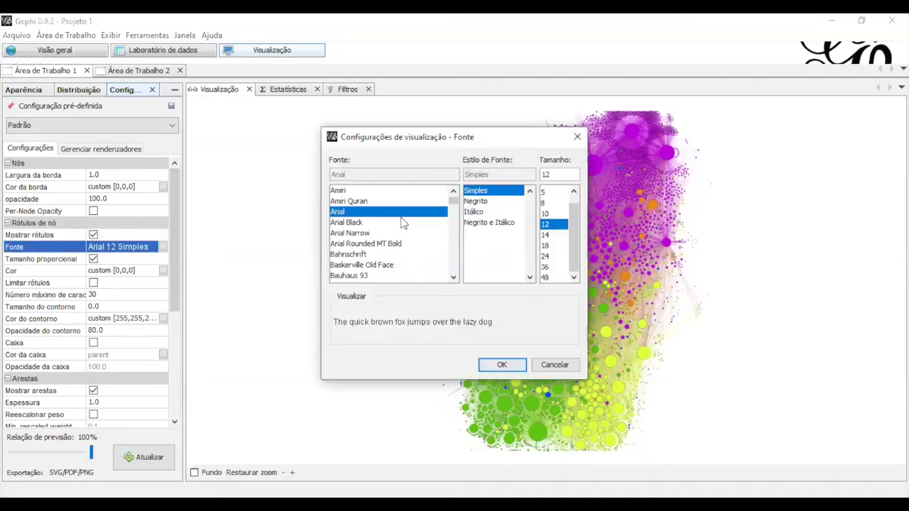
{"action": "left_click", "coordinate": [502, 365]}
{"action": "left_click", "coordinate": [135, 460]}
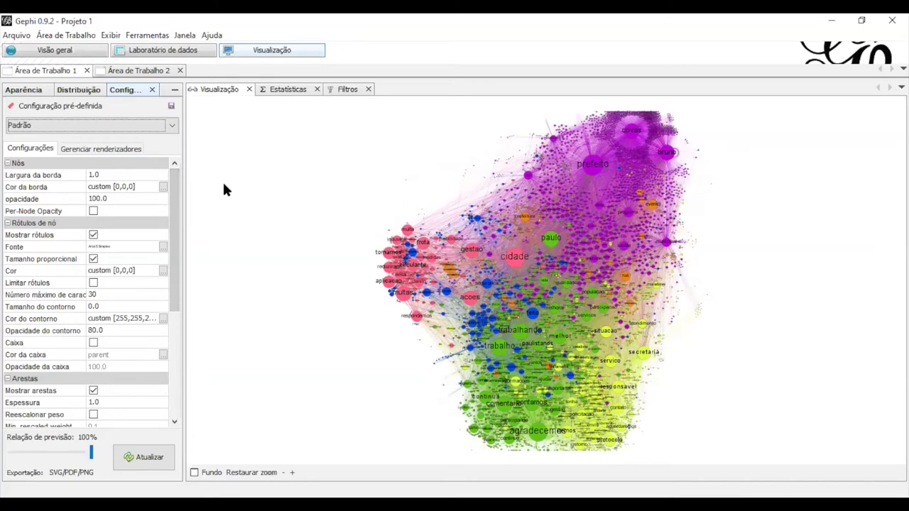
Apply the Partição (Modularity Class) filter for community 2 and refresh the preview to show only that community
{"action": "left_click", "coordinate": [347, 89]}
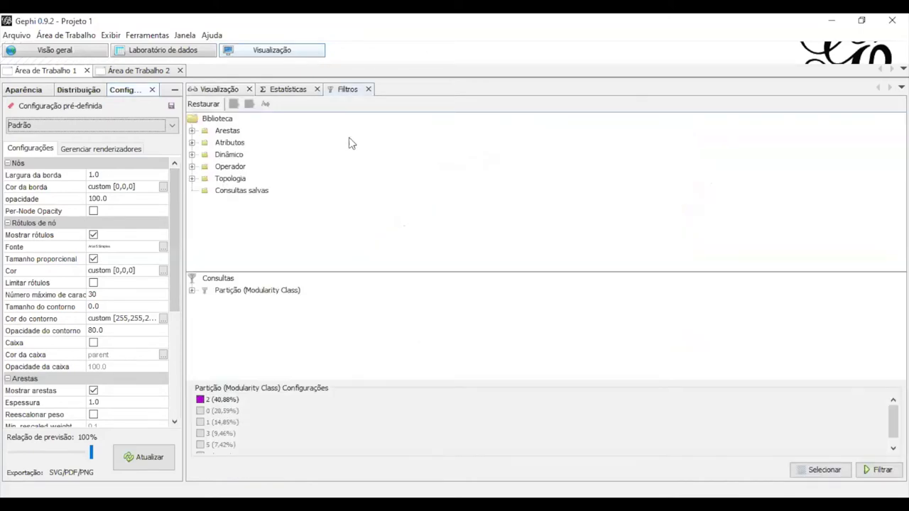
{"action": "left_click", "coordinate": [834, 470]}
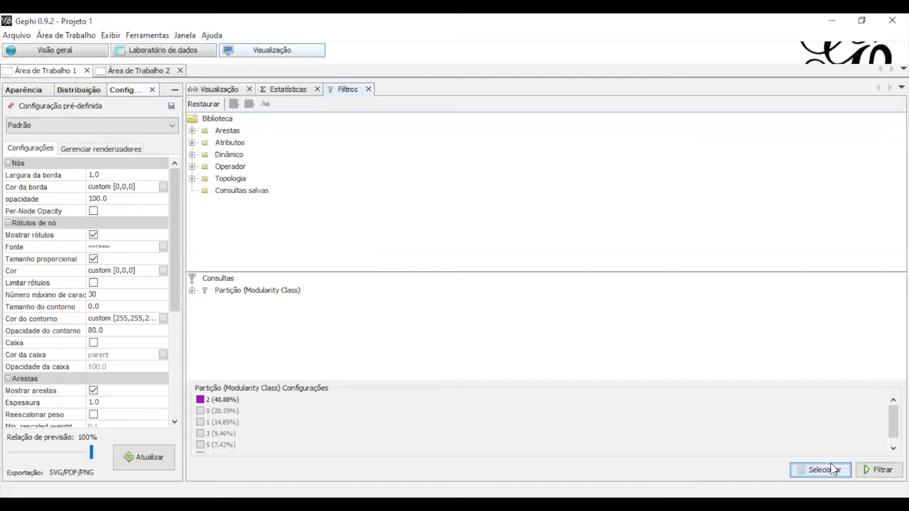
{"action": "left_click", "coordinate": [878, 470]}
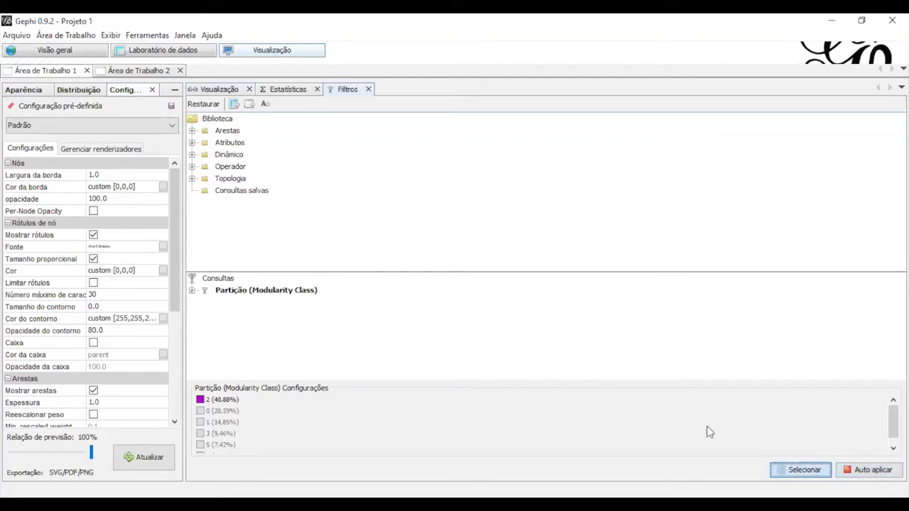
{"action": "left_click", "coordinate": [222, 89]}
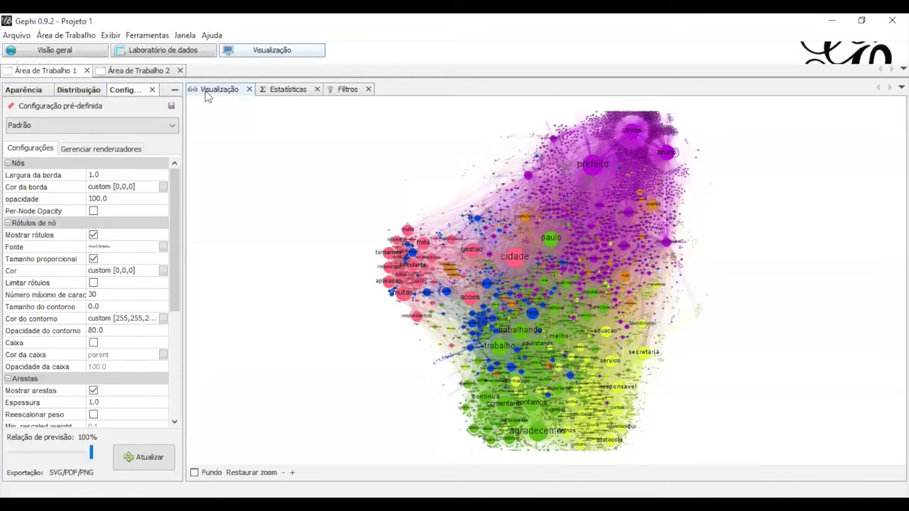
{"action": "left_click", "coordinate": [139, 460]}
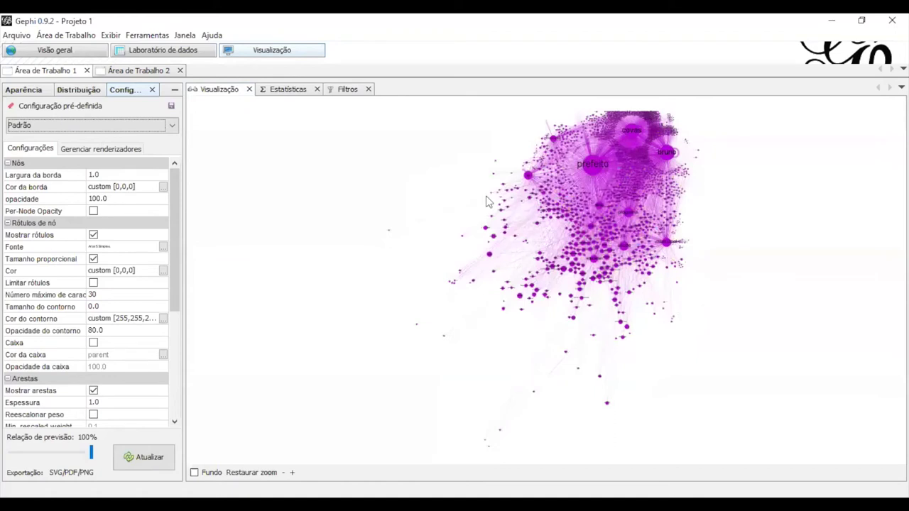
Start exporting the rendered community preview with PNG as the file type
{"action": "left_click", "coordinate": [71, 474]}
{"action": "left_click", "coordinate": [416, 351]}
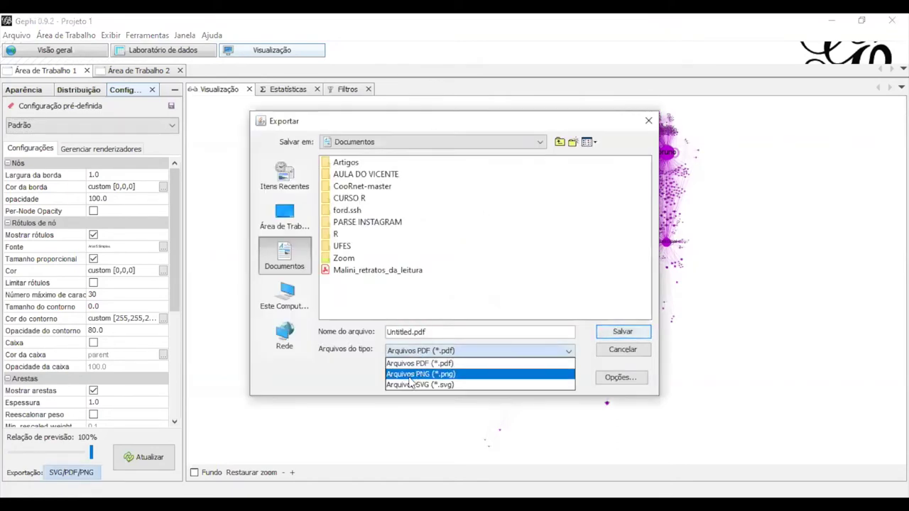
{"action": "left_click", "coordinate": [410, 378]}
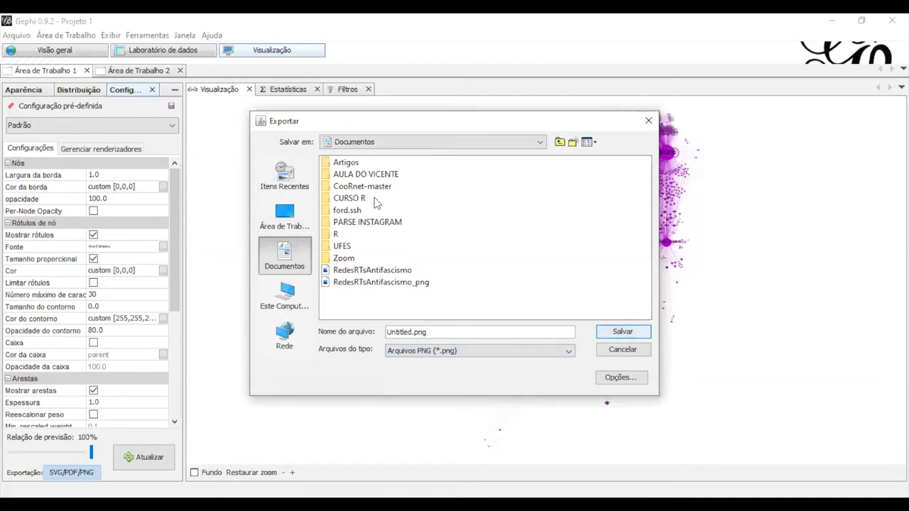
{"action": "left_click", "coordinate": [271, 229]}
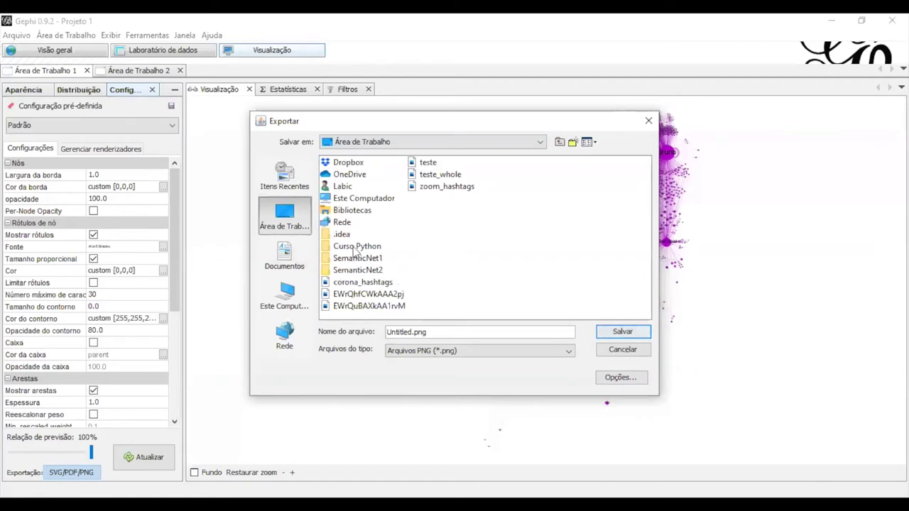
{"action": "double_click", "coordinate": [349, 163]}
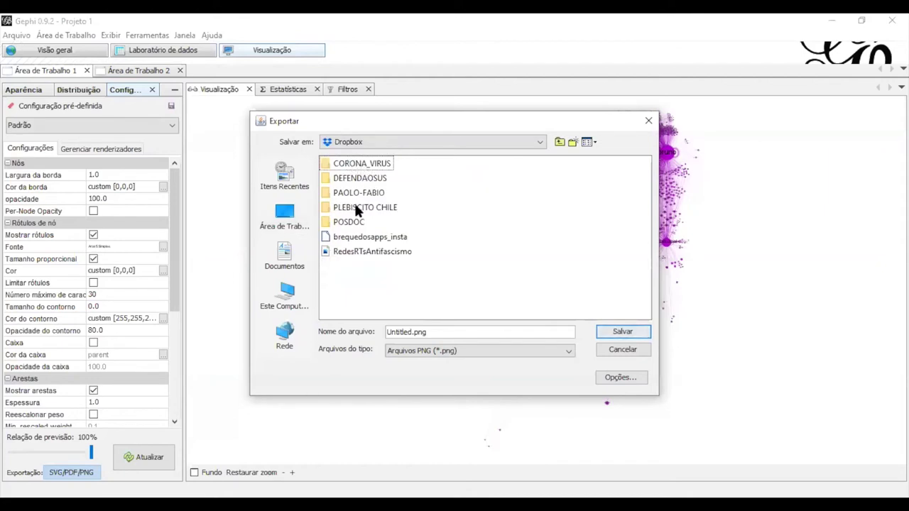
{"action": "double_click", "coordinate": [380, 164]}
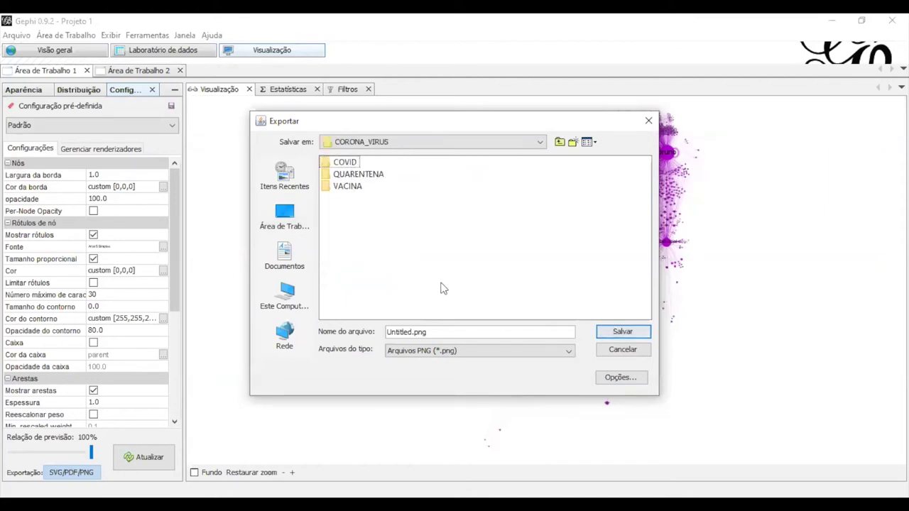
{"action": "left_click", "coordinate": [473, 328]}
{"action": "key", "text": "Left"}
{"action": "key", "text": "Left"}
{"action": "key", "text": "Left"}
{"action": "key", "text": "Left"}
{"action": "key", "text": "shift+Home"}
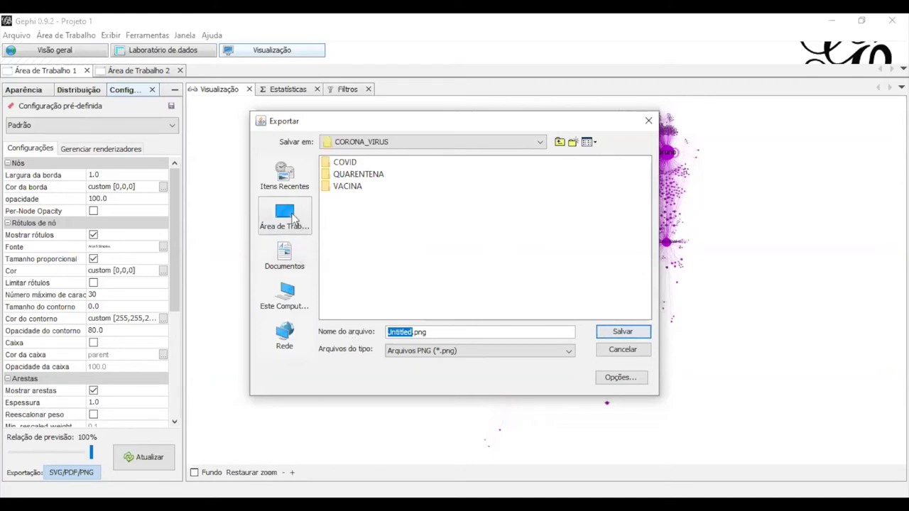
{"action": "left_click", "coordinate": [425, 141]}
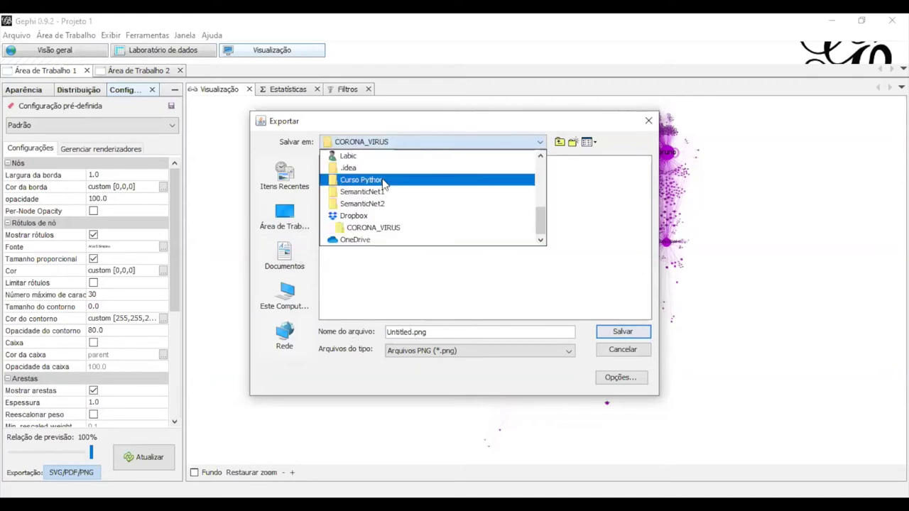
{"action": "scroll", "coordinate": [382, 179], "scroll_direction": "up", "scroll_amount": 2}
{"action": "scroll", "coordinate": [382, 178], "scroll_direction": "up", "scroll_amount": 1}
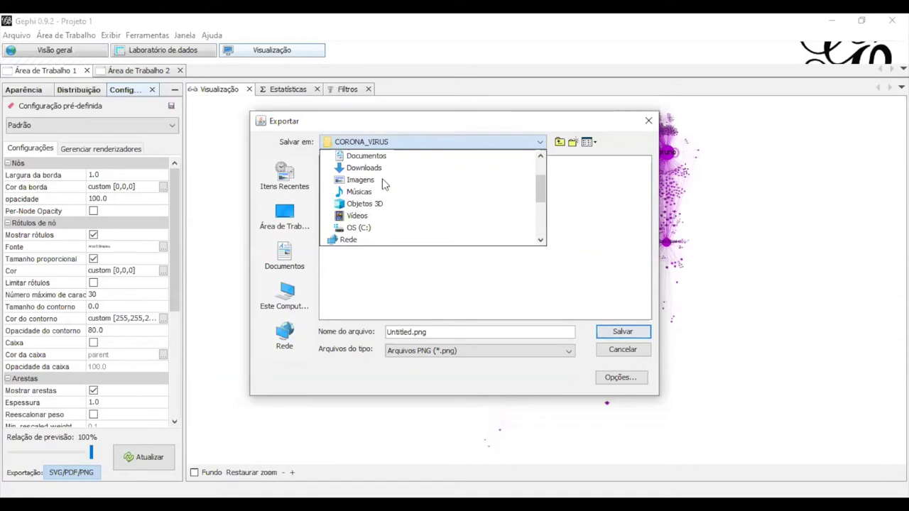
{"action": "left_click", "coordinate": [380, 170]}
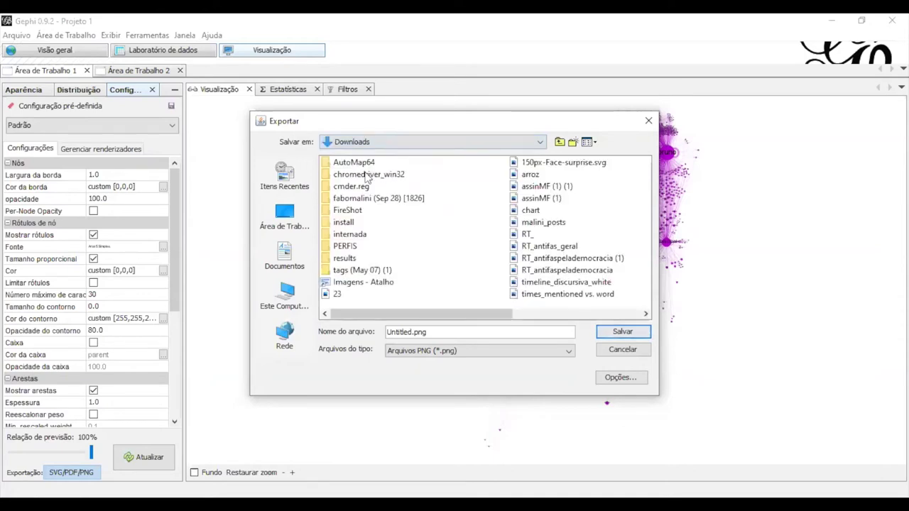
{"action": "double_click", "coordinate": [347, 249]}
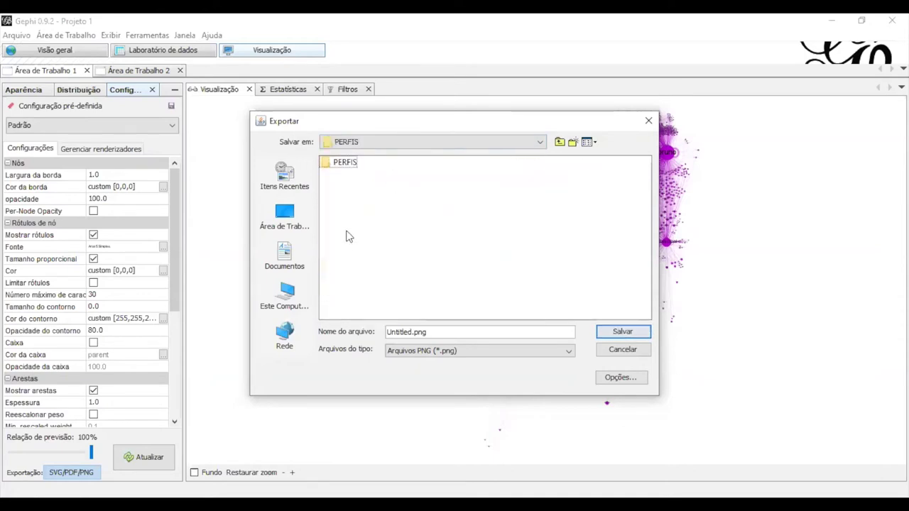
{"action": "double_click", "coordinate": [340, 165]}
{"action": "double_click", "coordinate": [340, 165]}
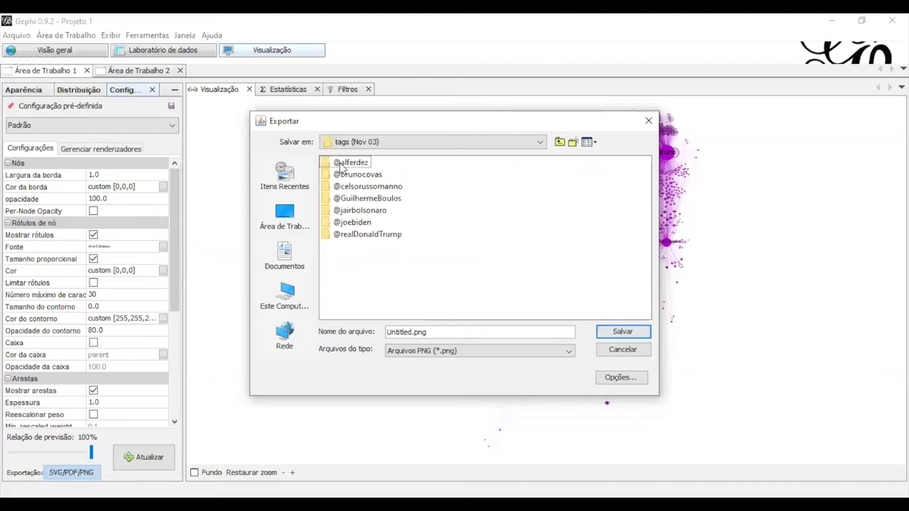
{"action": "double_click", "coordinate": [346, 176]}
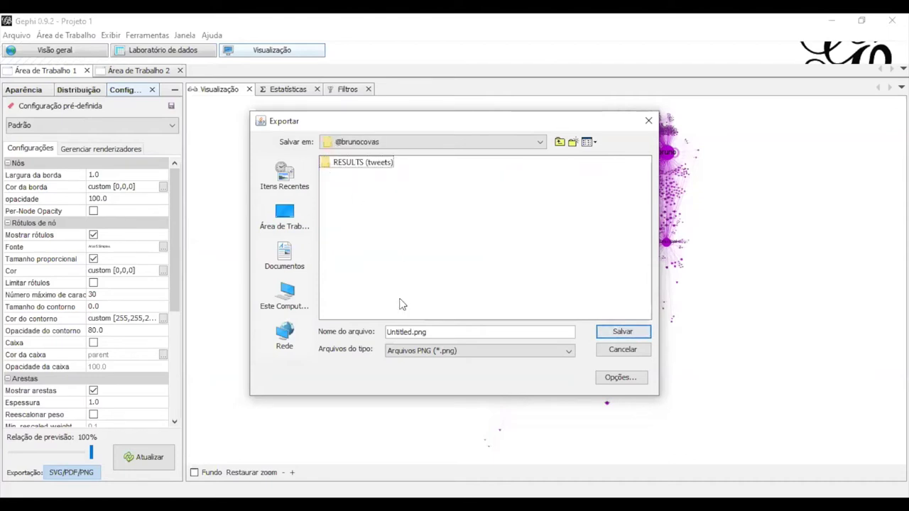
Name the image cluster_lilas.png, accept the 1024 by 1024 px PNG options, and save the export
{"action": "left_click", "coordinate": [413, 332]}
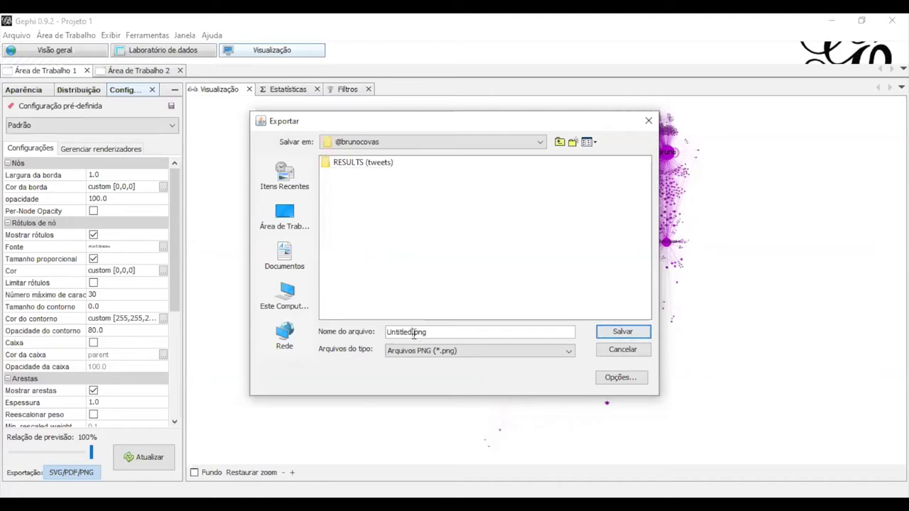
{"action": "double_click", "coordinate": [413, 332]}
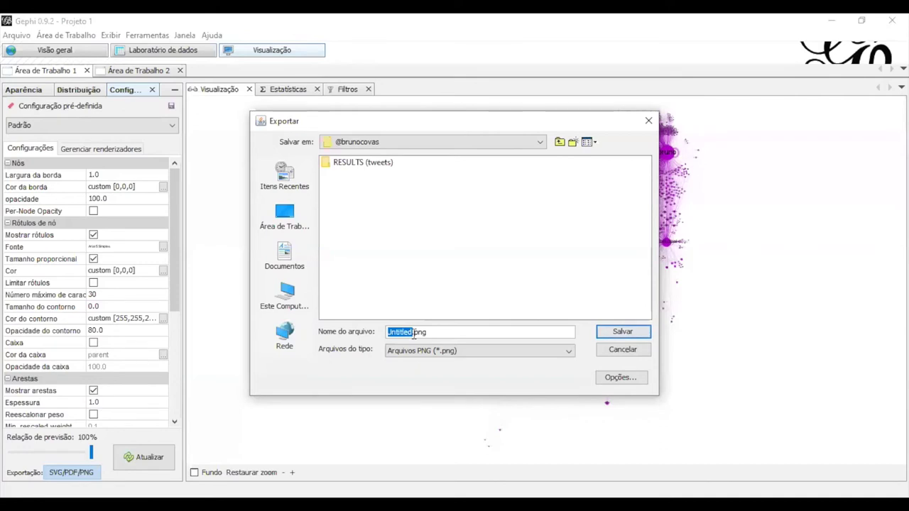
{"action": "type", "text": "cluster_lilas"}
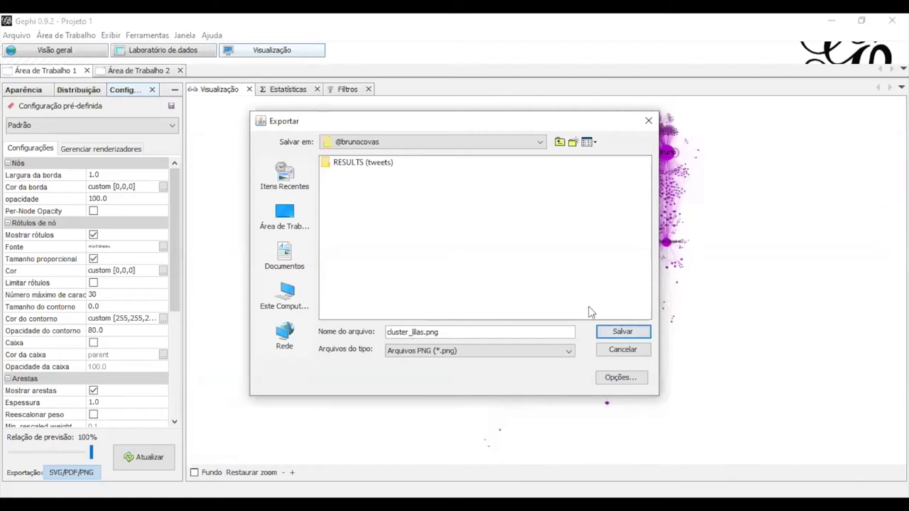
{"action": "left_click", "coordinate": [630, 380]}
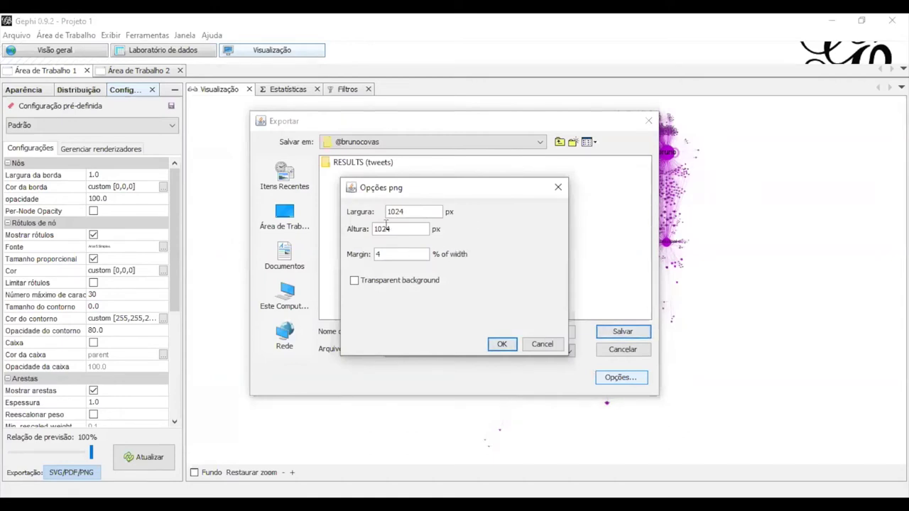
{"action": "left_click", "coordinate": [504, 345]}
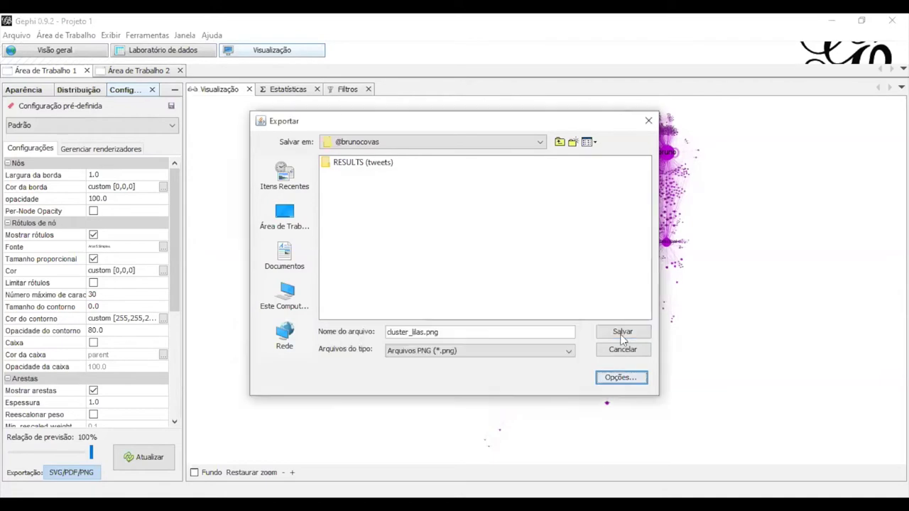
{"action": "left_click", "coordinate": [621, 339]}
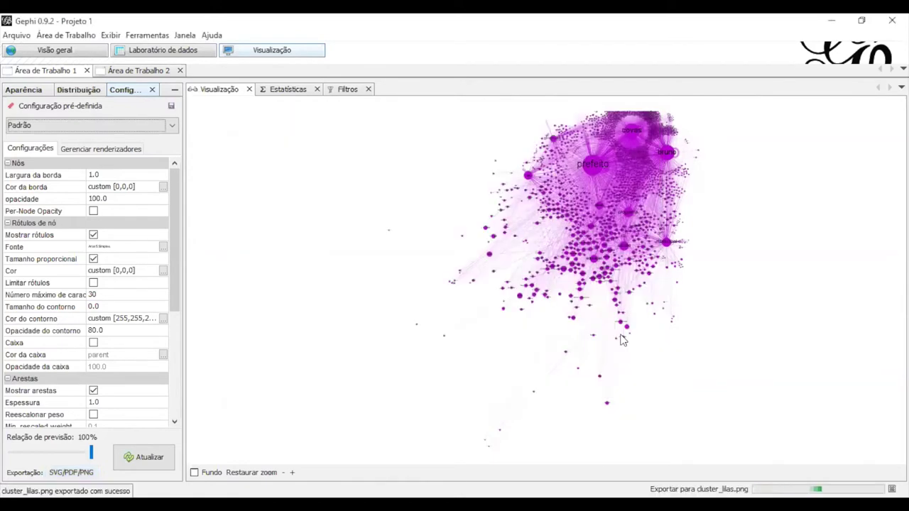
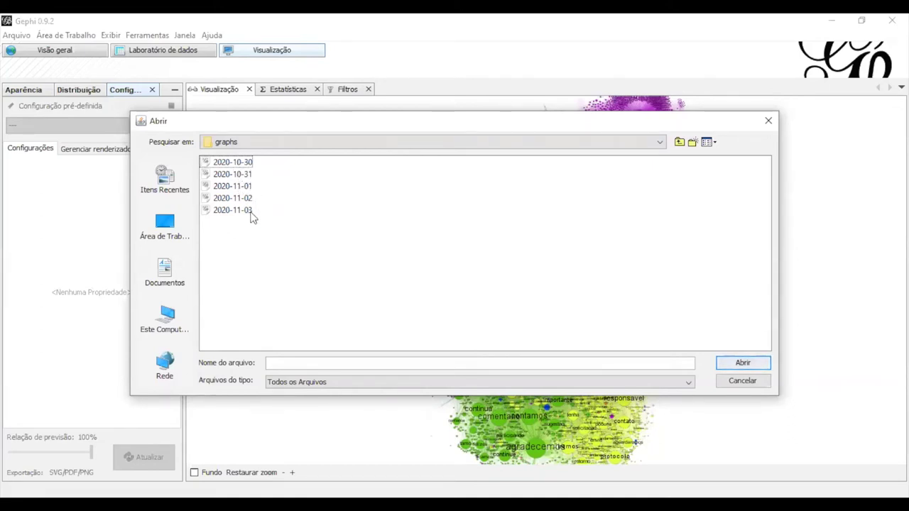
Import 2020-10-30.gdf from the graphs folder as a directed graph in a new workspace and show its overview
{"action": "left_click", "coordinate": [242, 163]}
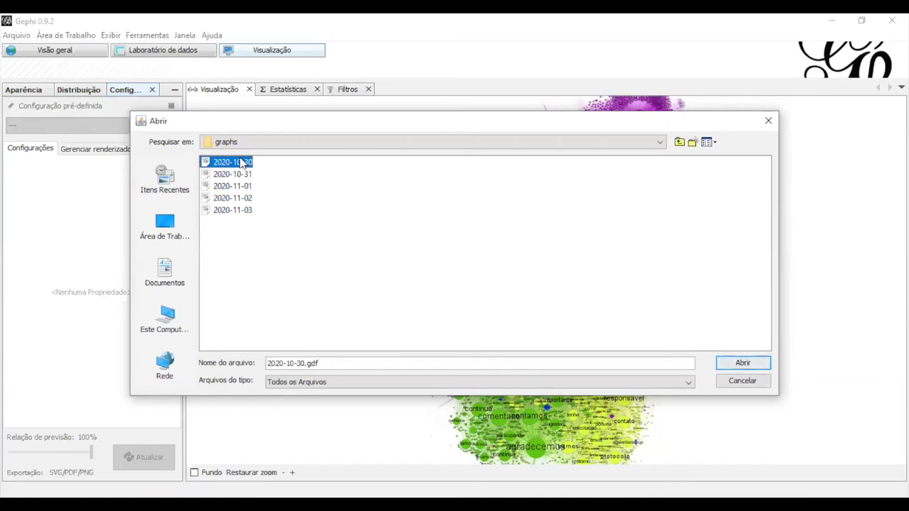
{"action": "left_click", "coordinate": [749, 362]}
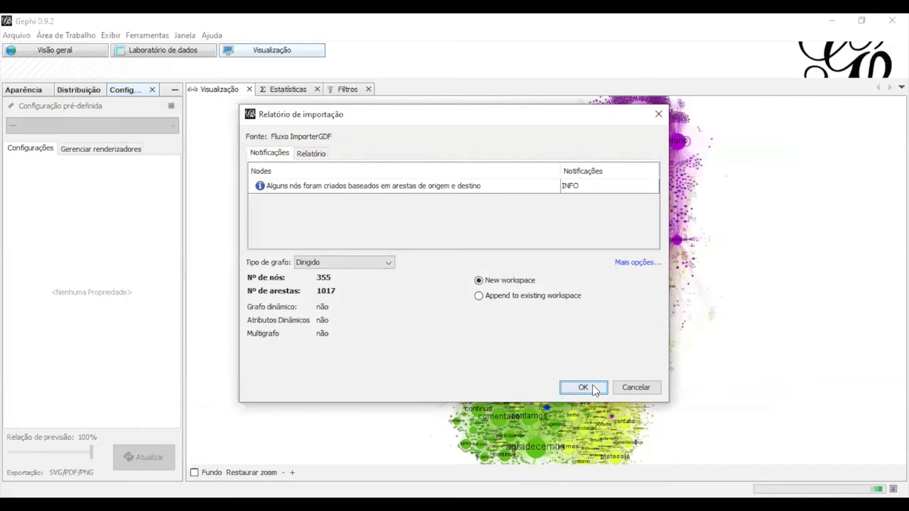
{"action": "left_click", "coordinate": [594, 389]}
{"action": "left_click", "coordinate": [55, 48]}
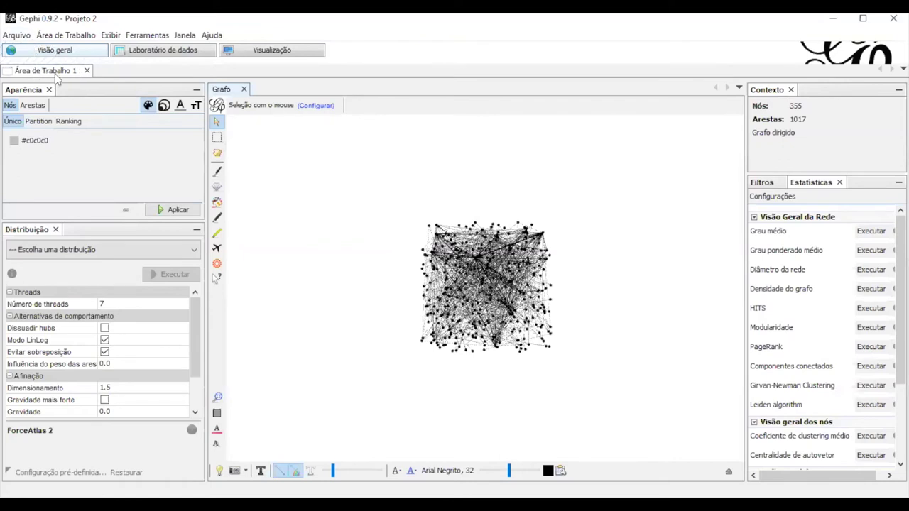
Rename the imported graph's workspace to 30_nov
{"action": "left_click", "coordinate": [67, 35]}
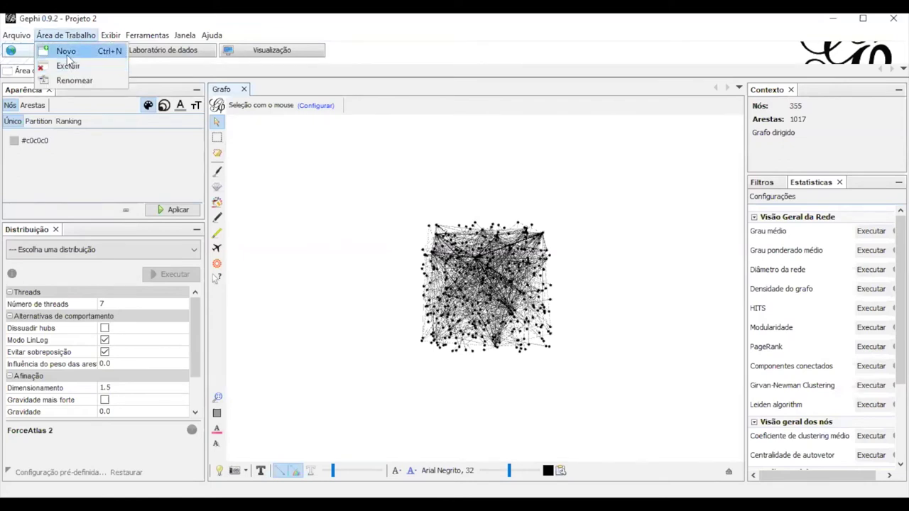
{"action": "left_click", "coordinate": [62, 82]}
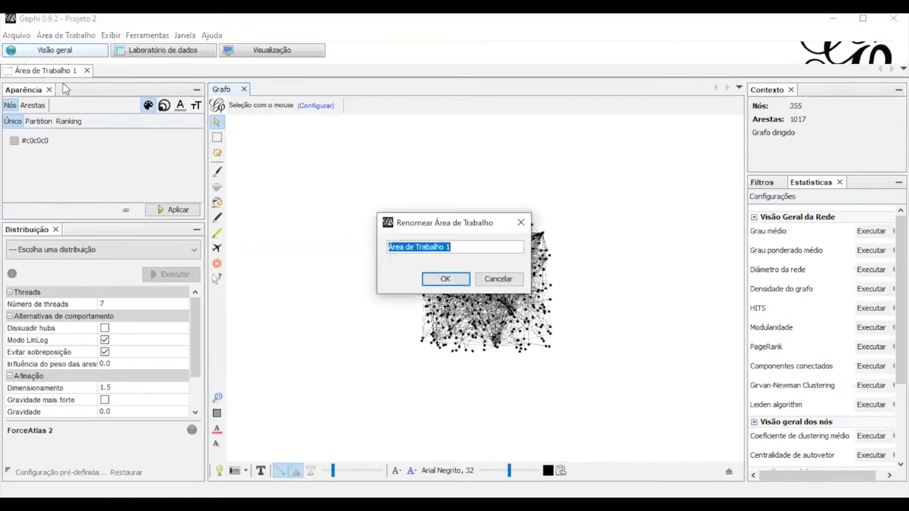
{"action": "type", "text": "30_nov"}
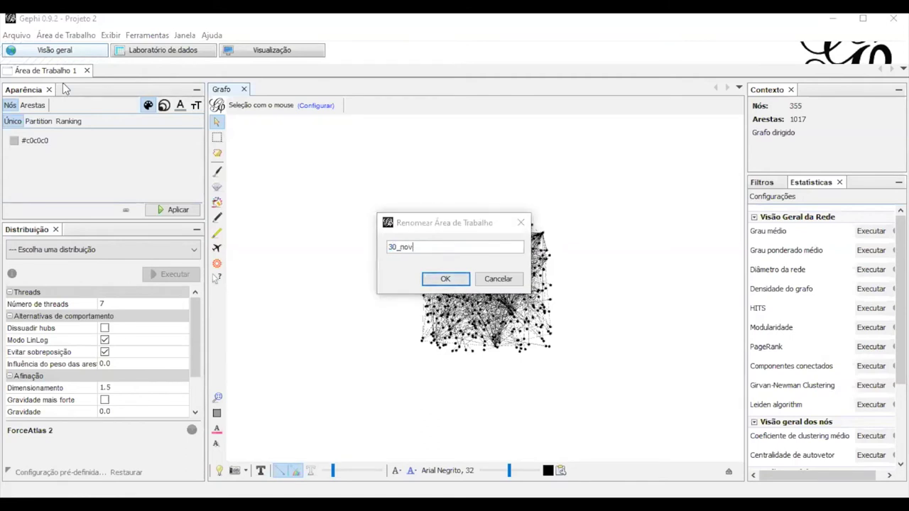
{"action": "key", "text": "Return"}
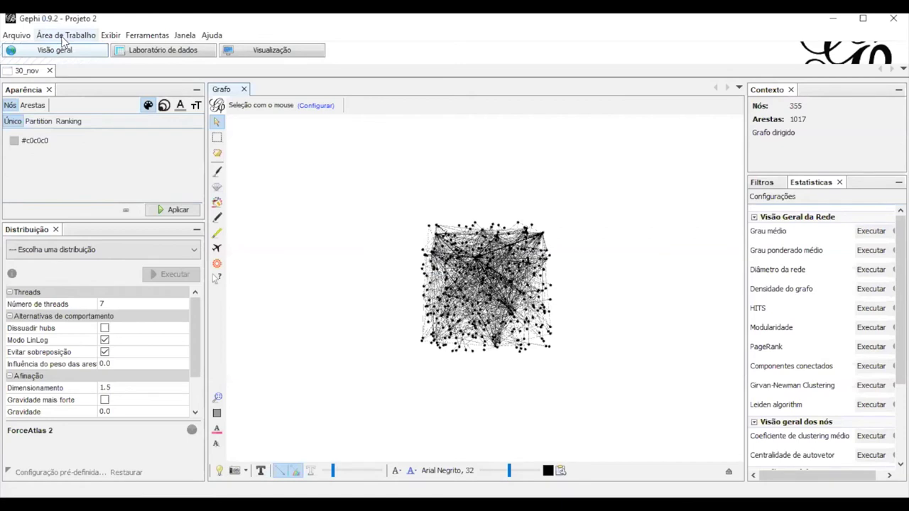
{"action": "key", "text": "ctrl+o"}
{"action": "left_click", "coordinate": [233, 174]}
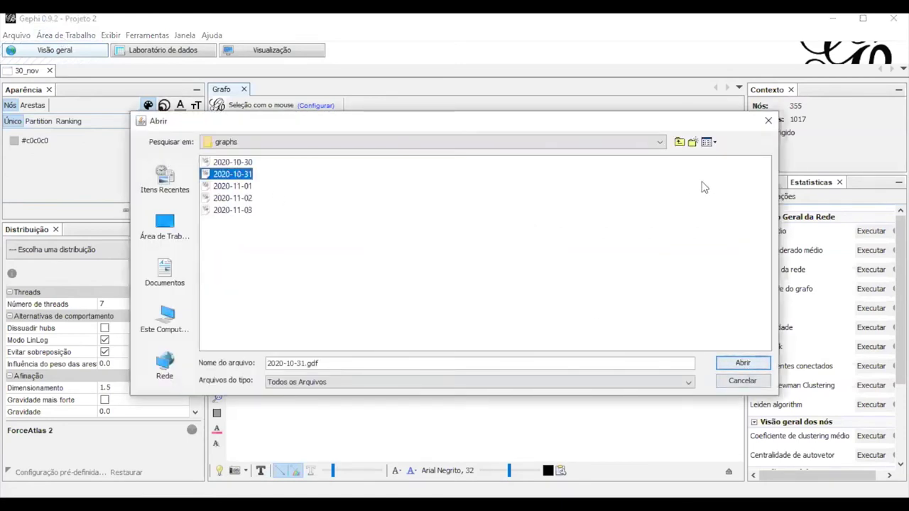
{"action": "left_click", "coordinate": [768, 124]}
Correct the month in the workspace name so it reads 30_out
{"action": "left_click", "coordinate": [65, 35]}
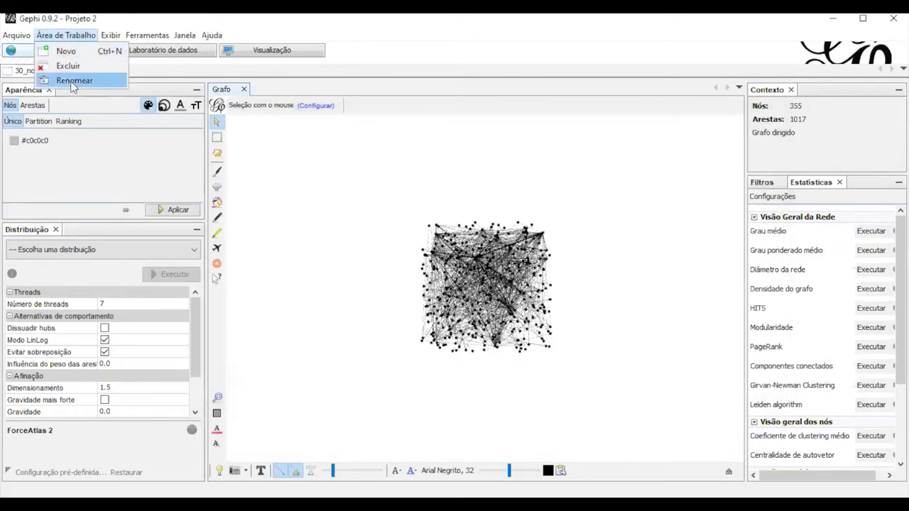
{"action": "left_click", "coordinate": [72, 82]}
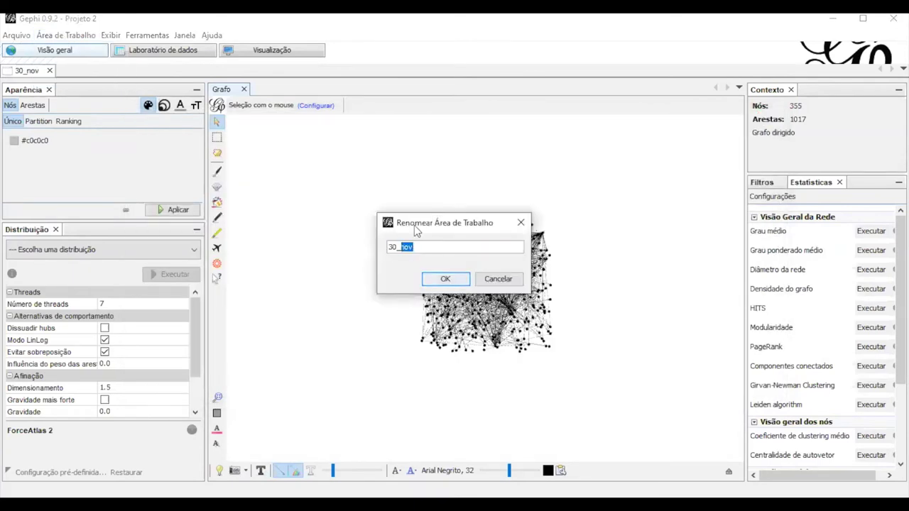
{"action": "type", "text": "out"}
{"action": "key", "text": "Return"}
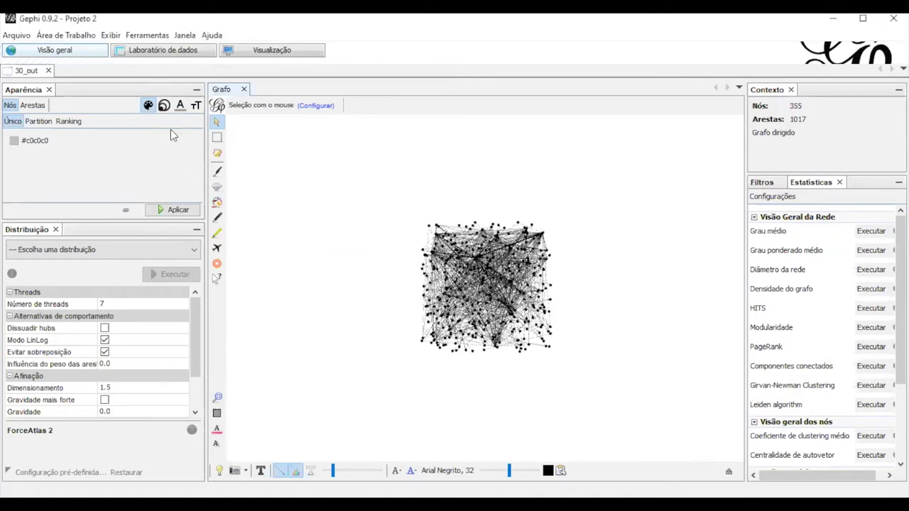
Import 2020-10-31.gdf from the graphs folder as a directed graph in a new workspace
{"action": "left_click", "coordinate": [65, 35]}
{"action": "mouse_move", "coordinate": [110, 34]}
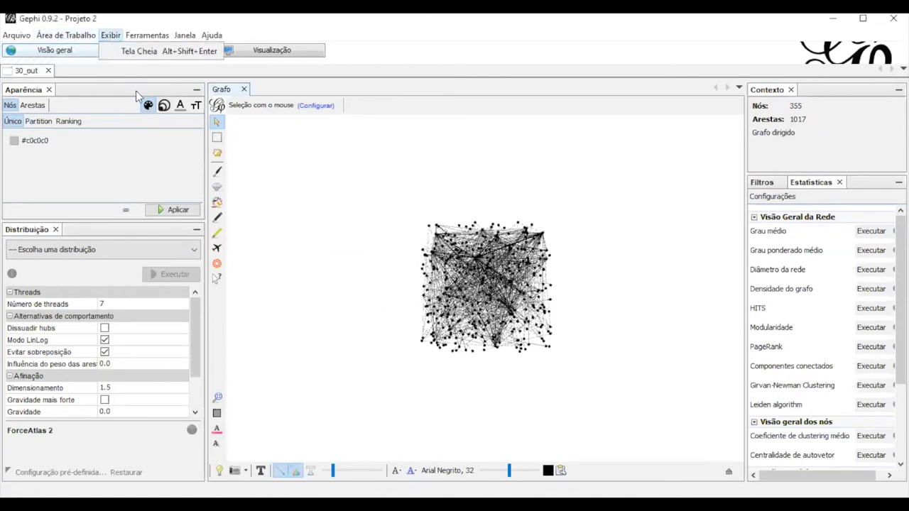
{"action": "key", "text": "ctrl+o"}
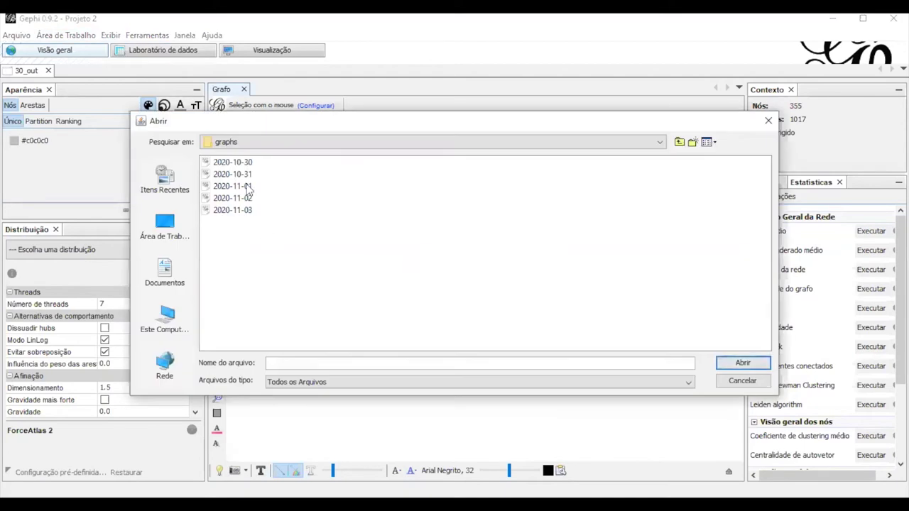
{"action": "left_click", "coordinate": [241, 175]}
{"action": "left_click", "coordinate": [758, 366]}
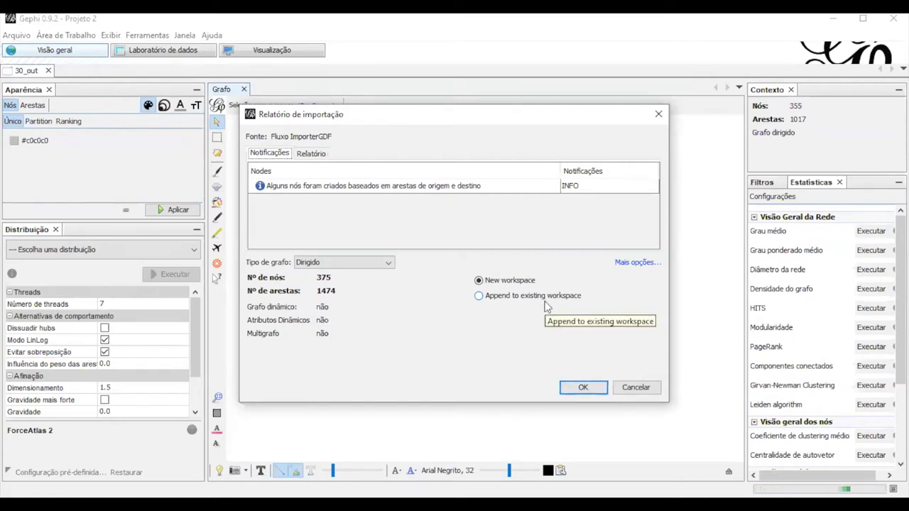
{"action": "left_click", "coordinate": [587, 389]}
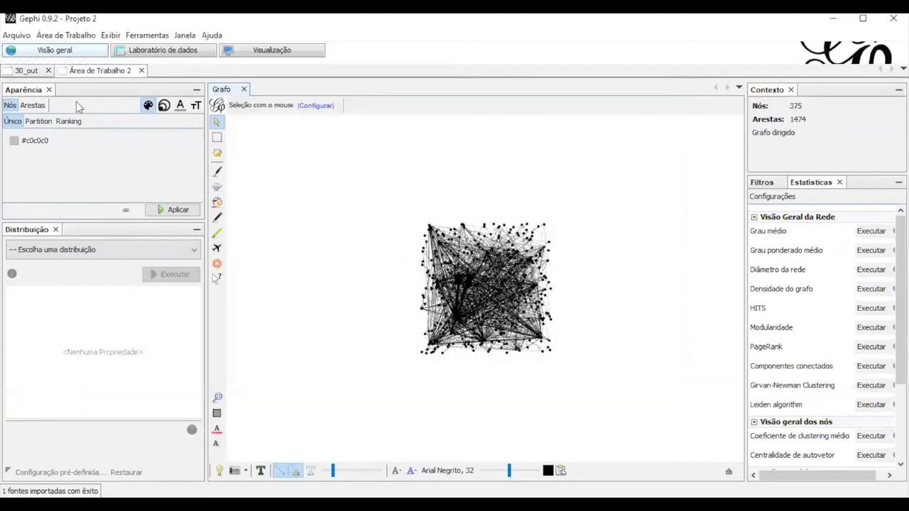
Rename the newly imported 2020-10-31 graph's workspace to 31_out
{"action": "left_click", "coordinate": [77, 35]}
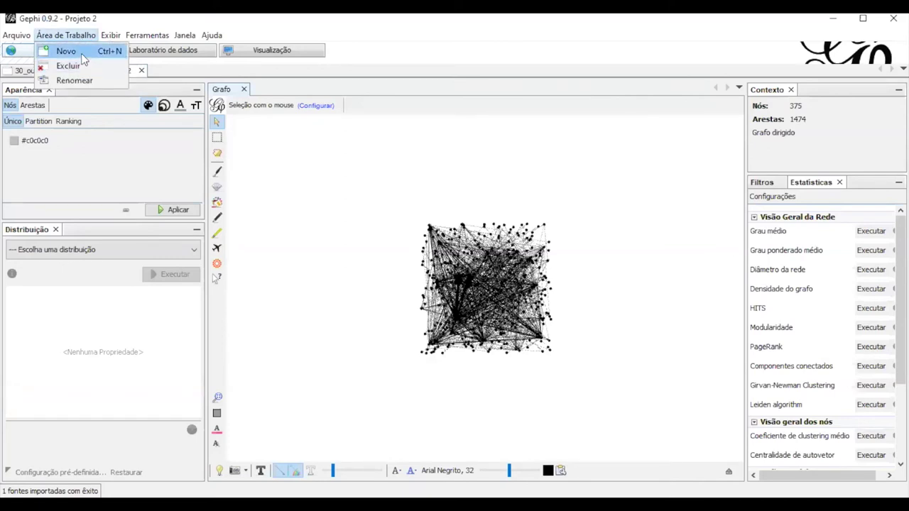
{"action": "left_click", "coordinate": [82, 62]}
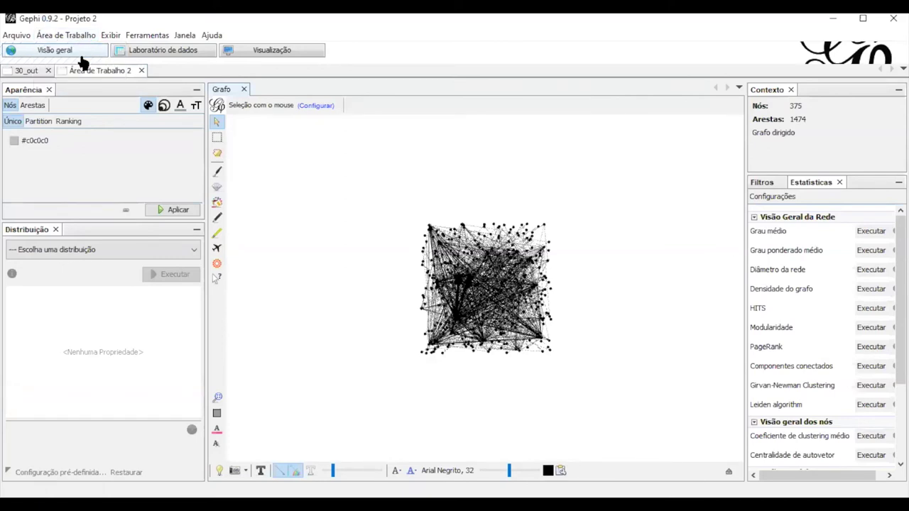
{"action": "left_click", "coordinate": [86, 36]}
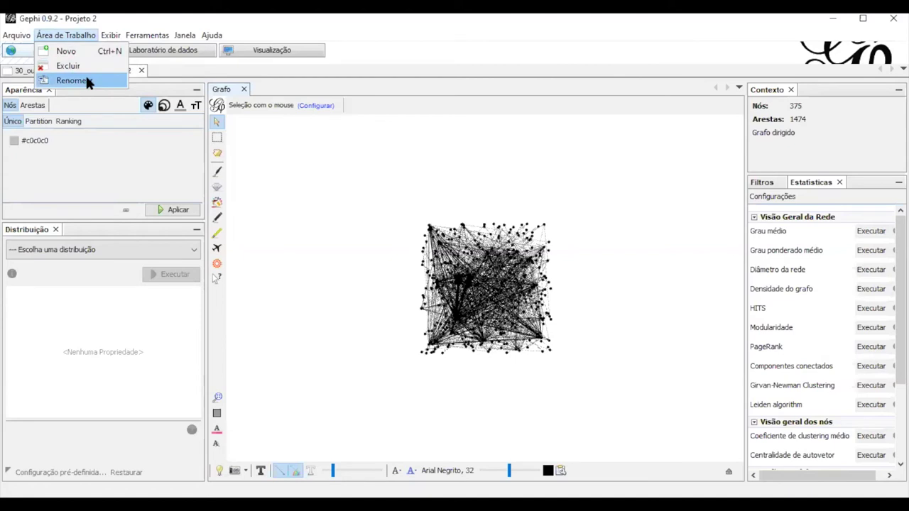
{"action": "left_click", "coordinate": [85, 80]}
{"action": "type", "text": "31"}
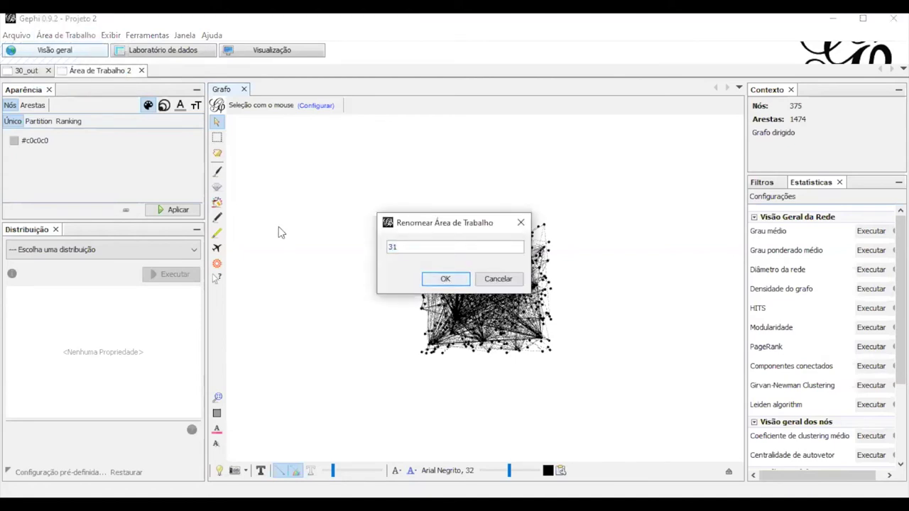
{"action": "type", "text": "_out"}
{"action": "key", "text": "Return"}
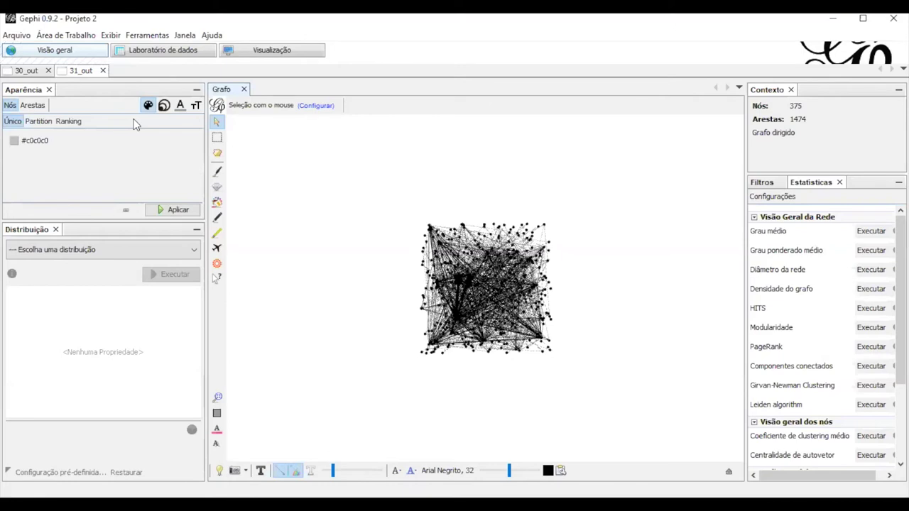
Calculate the average weighted degree for the graph in the 30_out workspace
{"action": "left_click", "coordinate": [22, 72]}
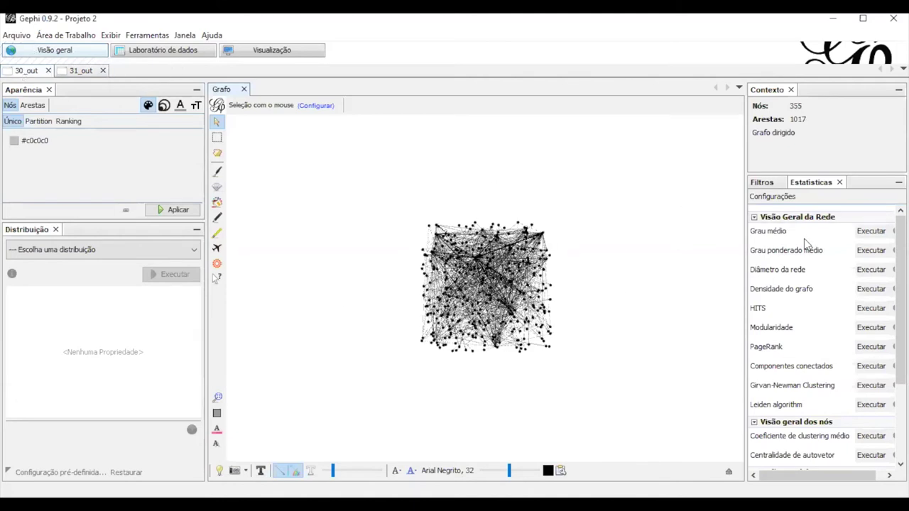
{"action": "left_click", "coordinate": [871, 253]}
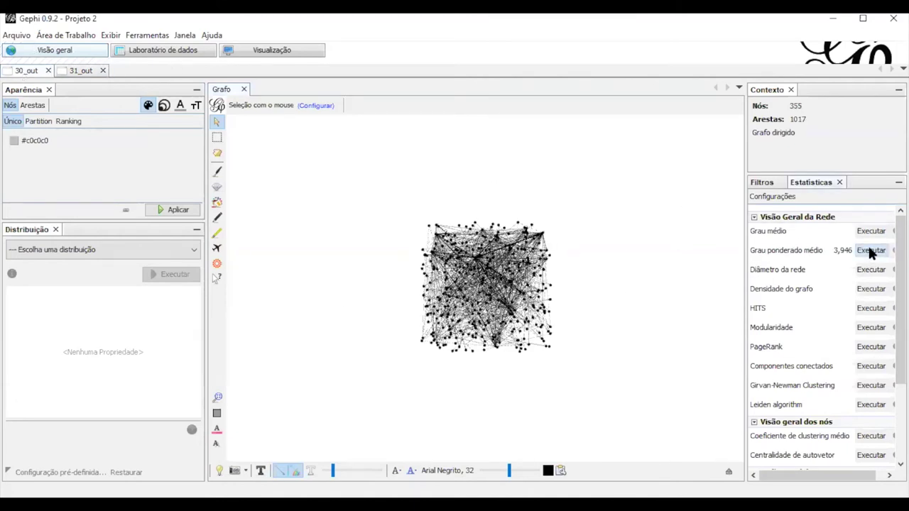
{"action": "left_click", "coordinate": [641, 432]}
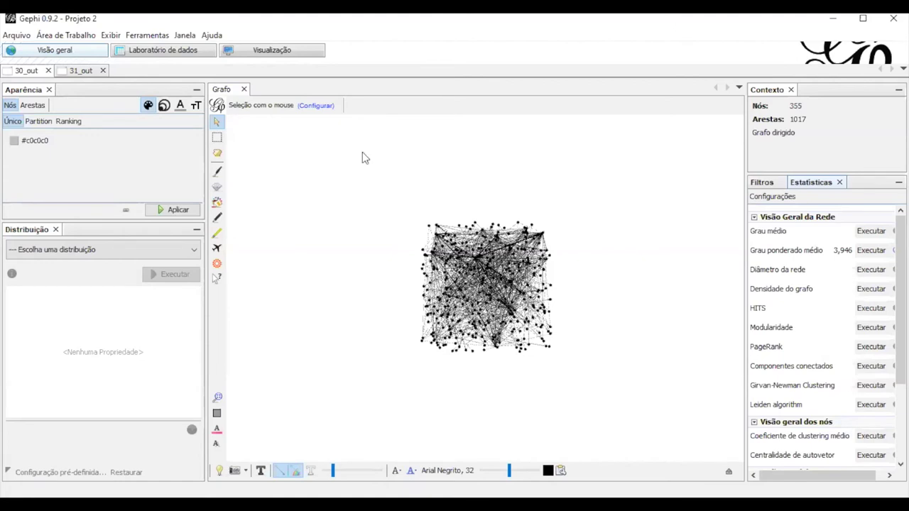
Size the nodes by weighted in-degree (Grau de entrada ponderado), from 1 to 1500
{"action": "left_click", "coordinate": [163, 106]}
{"action": "left_click", "coordinate": [35, 124]}
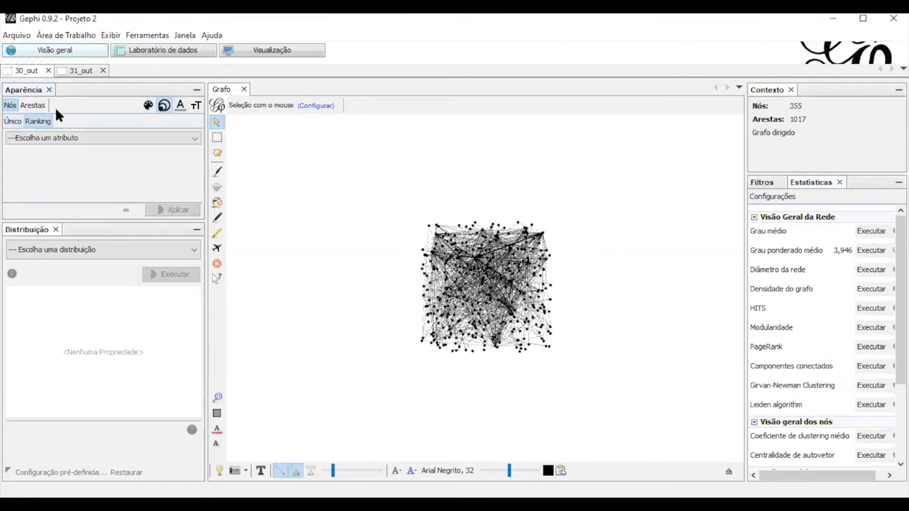
{"action": "left_click", "coordinate": [39, 139]}
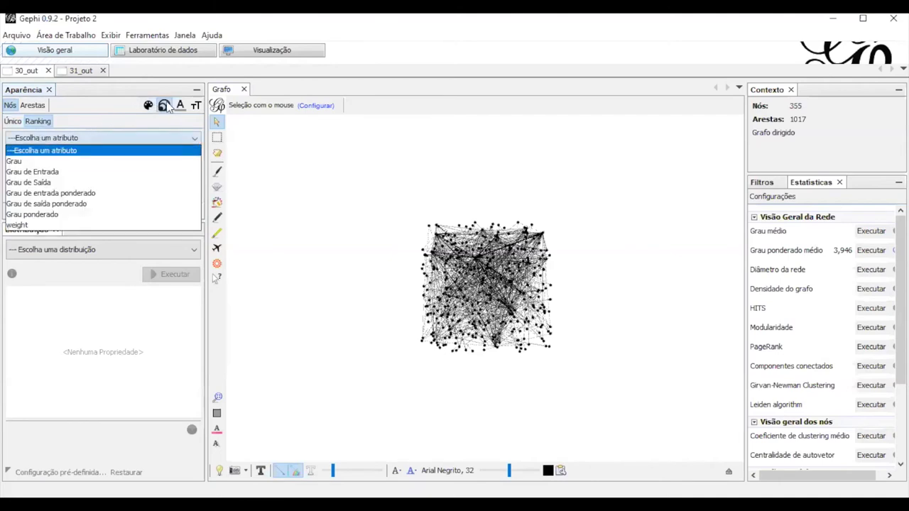
{"action": "left_click", "coordinate": [82, 195]}
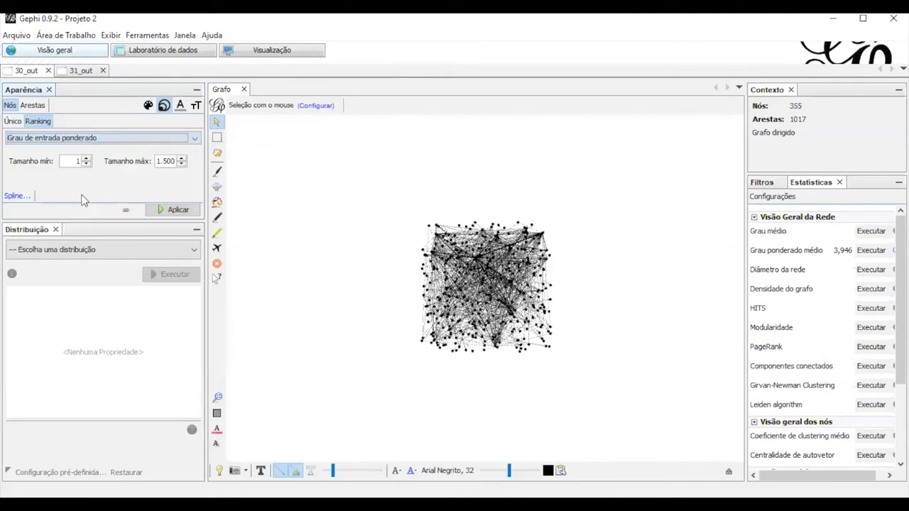
{"action": "left_click", "coordinate": [169, 209]}
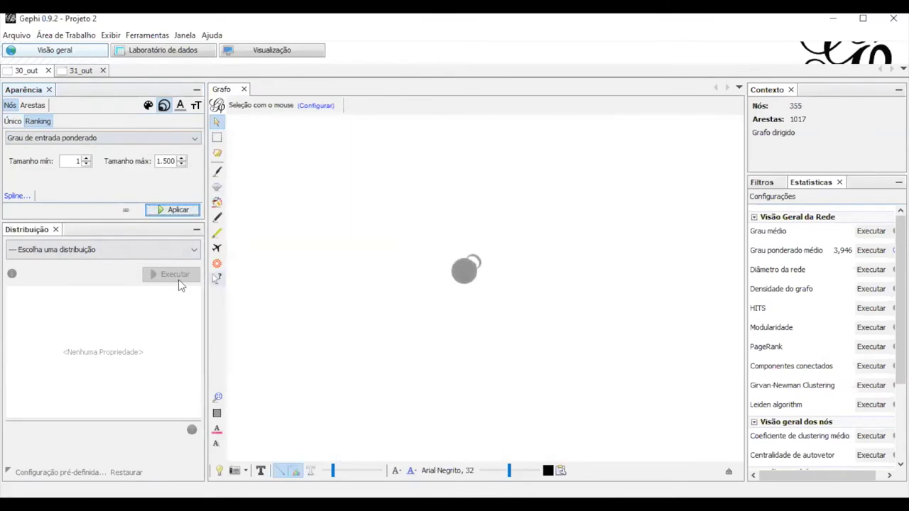
Choose ForceAtlas 2 as the layout for the 30_out graph
{"action": "left_click", "coordinate": [121, 250]}
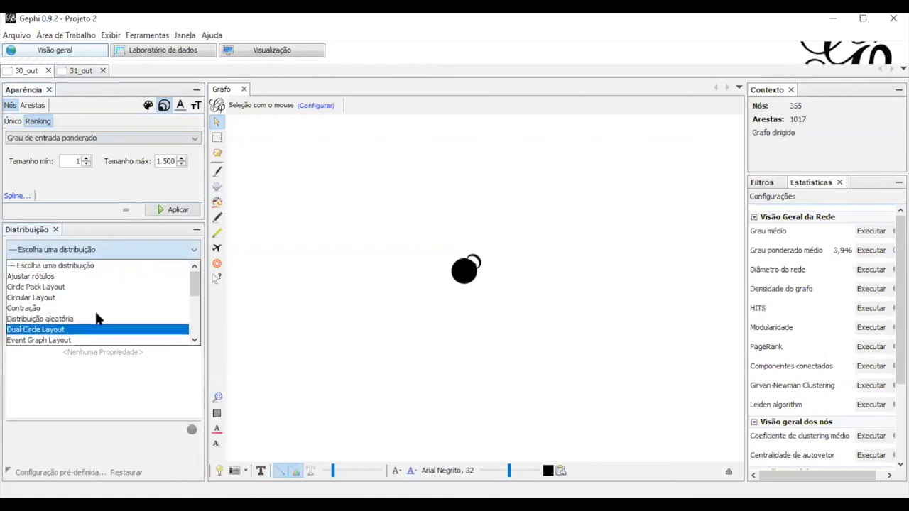
{"action": "scroll", "coordinate": [201, 323], "scroll_direction": "down", "scroll_amount": 2}
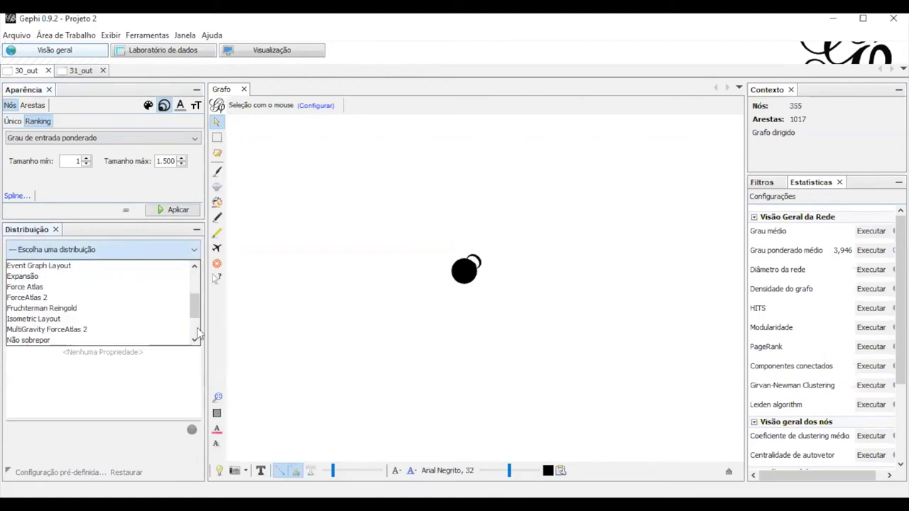
{"action": "left_click", "coordinate": [59, 298]}
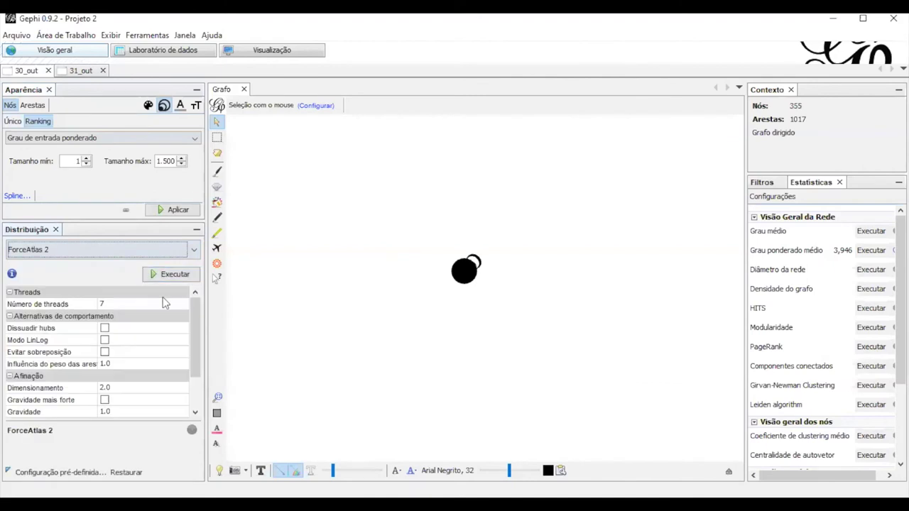
Enable LinLog mode and set the scaling (Dimensionamento) to 1 in the ForceAtlas 2 settings
{"action": "left_click", "coordinate": [105, 340]}
{"action": "left_click", "coordinate": [106, 388]}
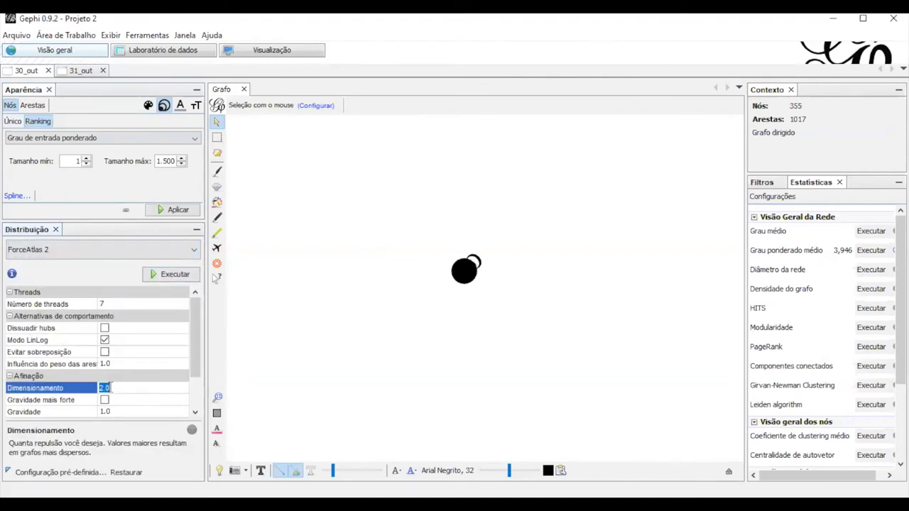
{"action": "type", "text": "1"}
Load the LinLog preset for ForceAtlas 2, set the gravity to 0 and run the layout
{"action": "left_click", "coordinate": [73, 469]}
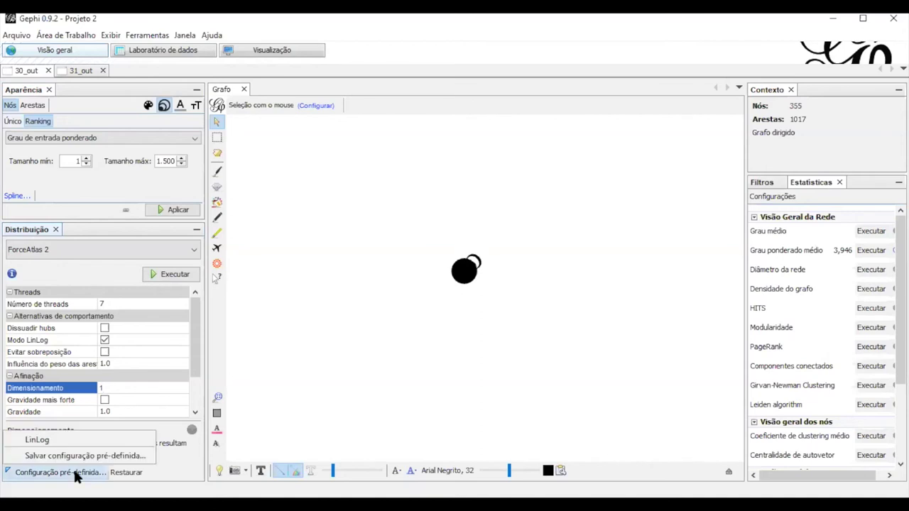
{"action": "left_click", "coordinate": [68, 441]}
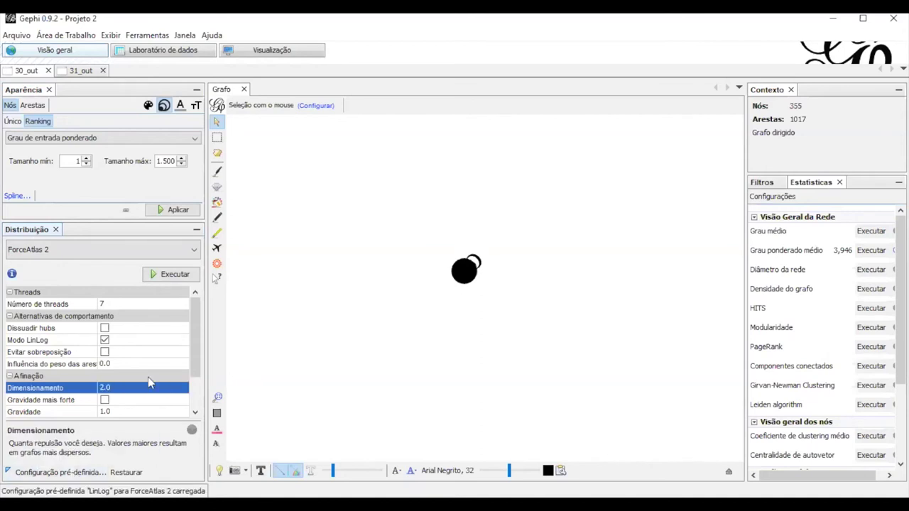
{"action": "left_click", "coordinate": [129, 387]}
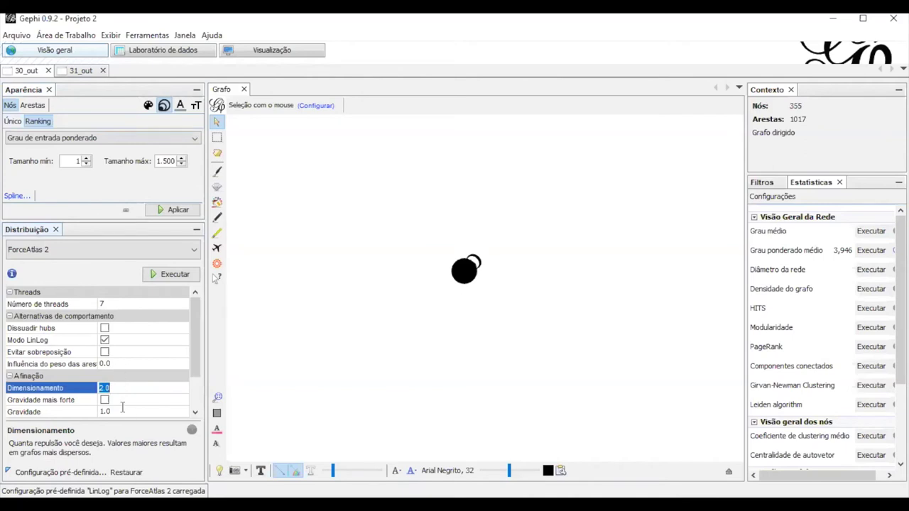
{"action": "left_click", "coordinate": [122, 409]}
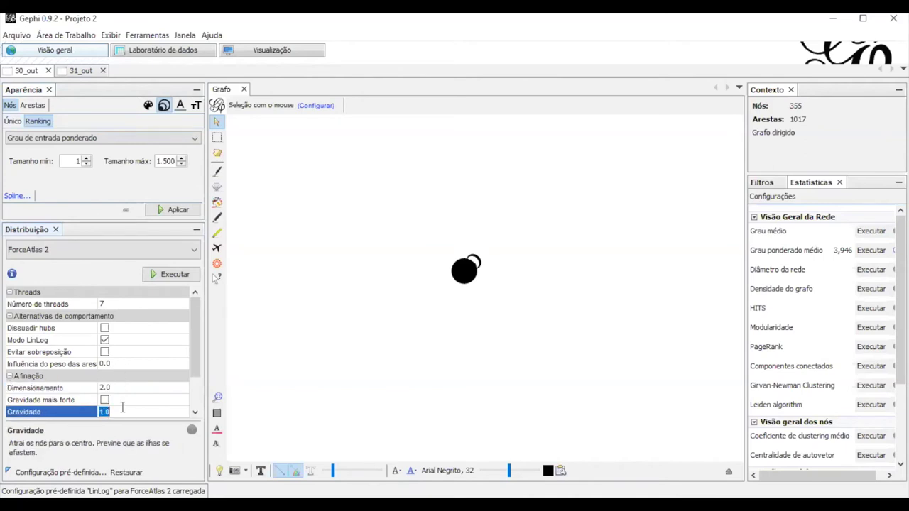
{"action": "left_click", "coordinate": [165, 276]}
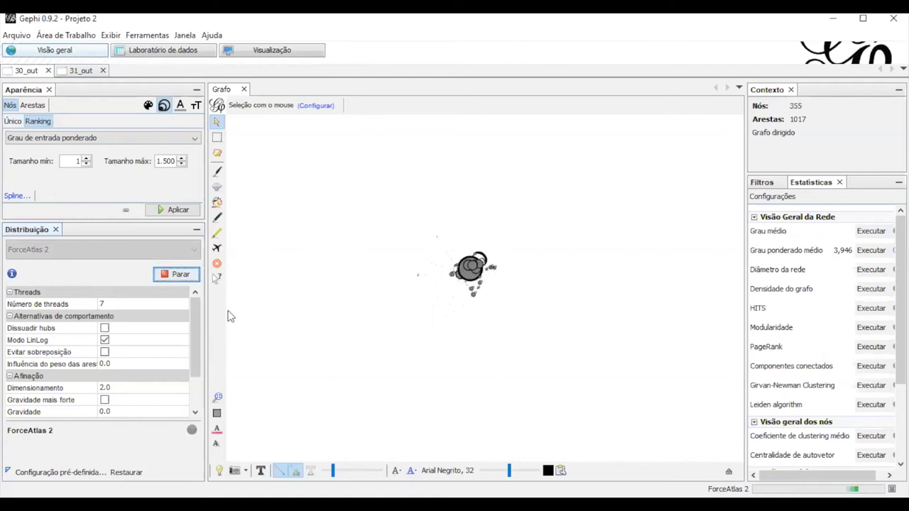
Turn on overlap prevention (Evitar sobreposição), stop the ForceAtlas 2 layout and centre the graph in the view
{"action": "left_click", "coordinate": [105, 355]}
{"action": "left_click", "coordinate": [105, 353]}
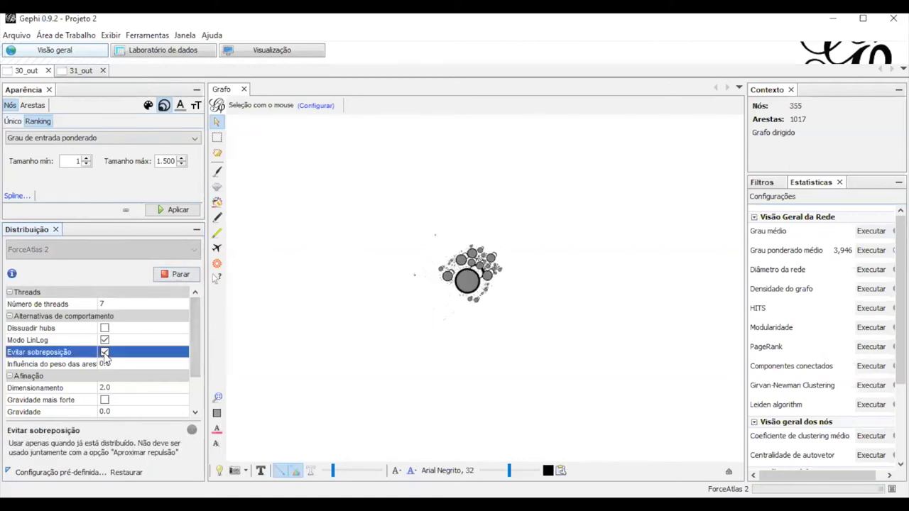
{"action": "left_click", "coordinate": [179, 275]}
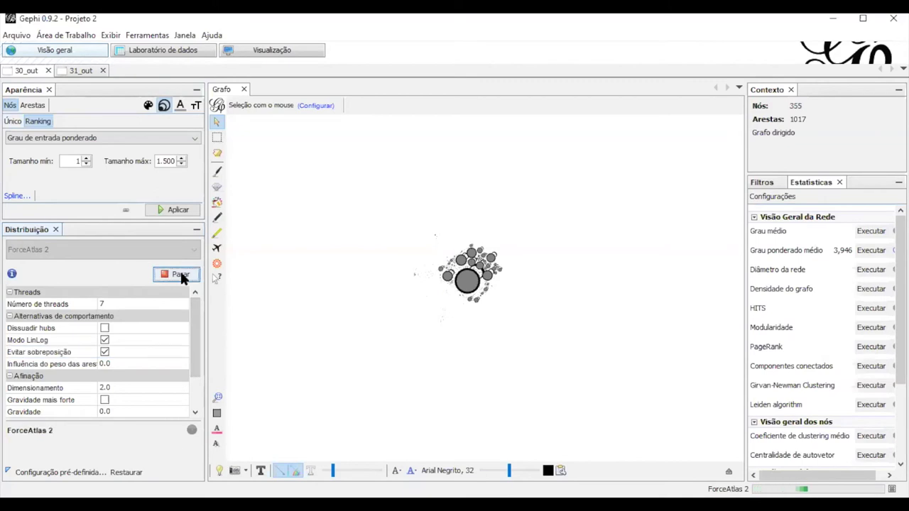
{"action": "left_click", "coordinate": [218, 397]}
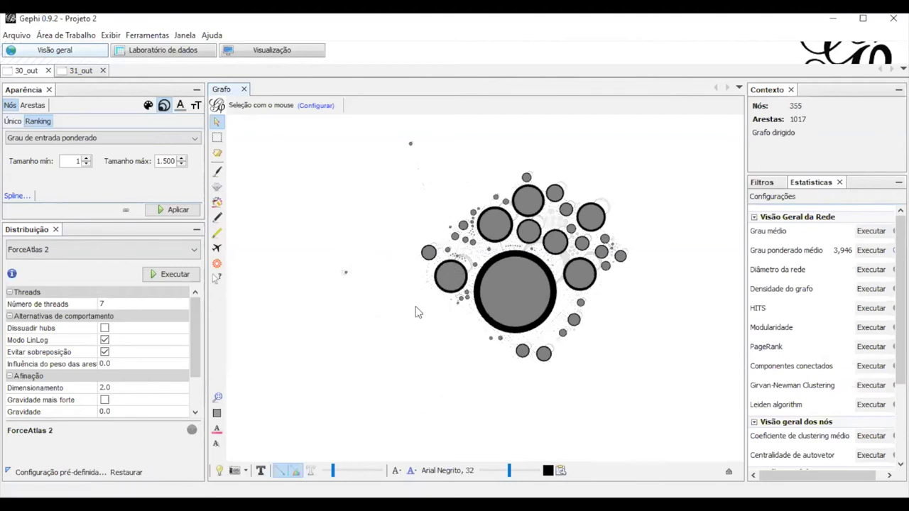
Set the node colour ranking to use weighted in-degree (Grau de entrada ponderado)
{"action": "left_click", "coordinate": [147, 105]}
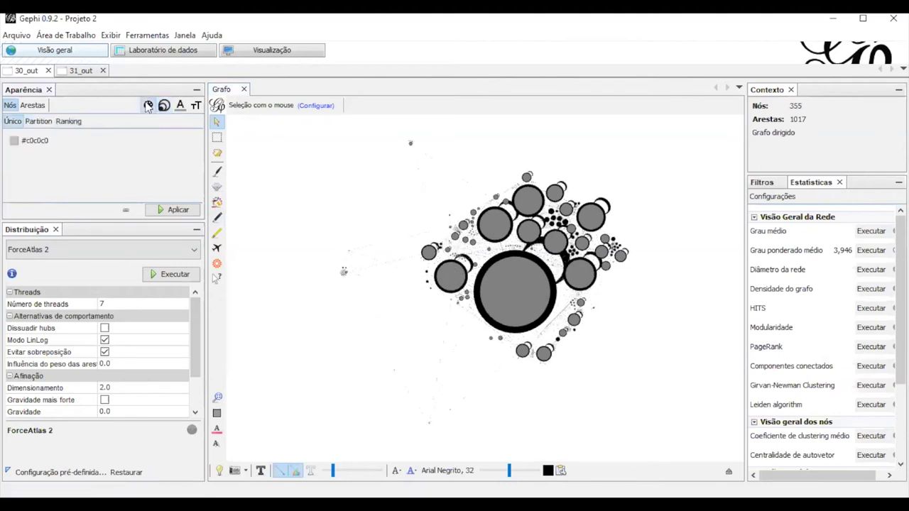
{"action": "left_click", "coordinate": [69, 122]}
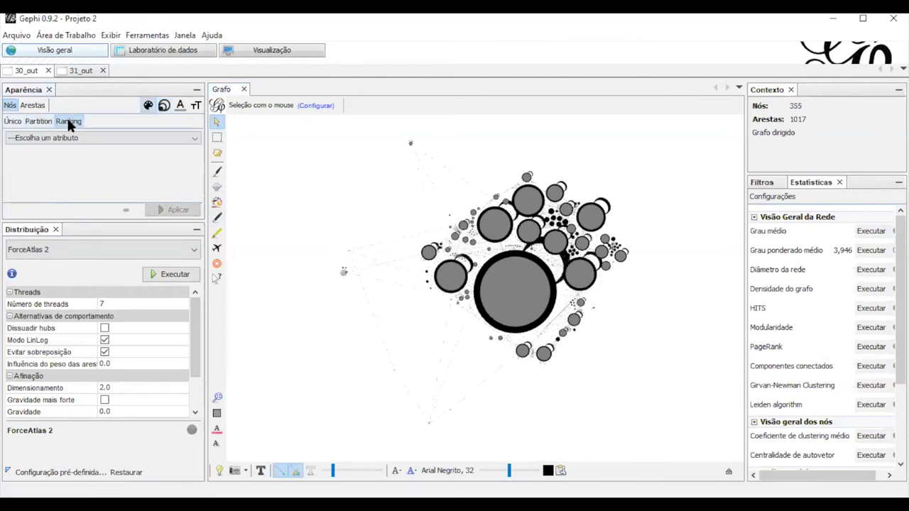
{"action": "left_click", "coordinate": [70, 139]}
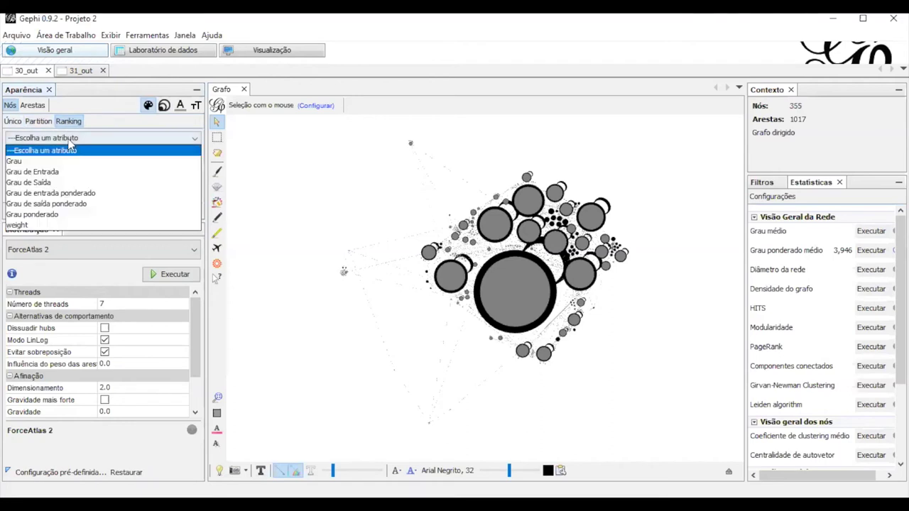
{"action": "left_click", "coordinate": [77, 194]}
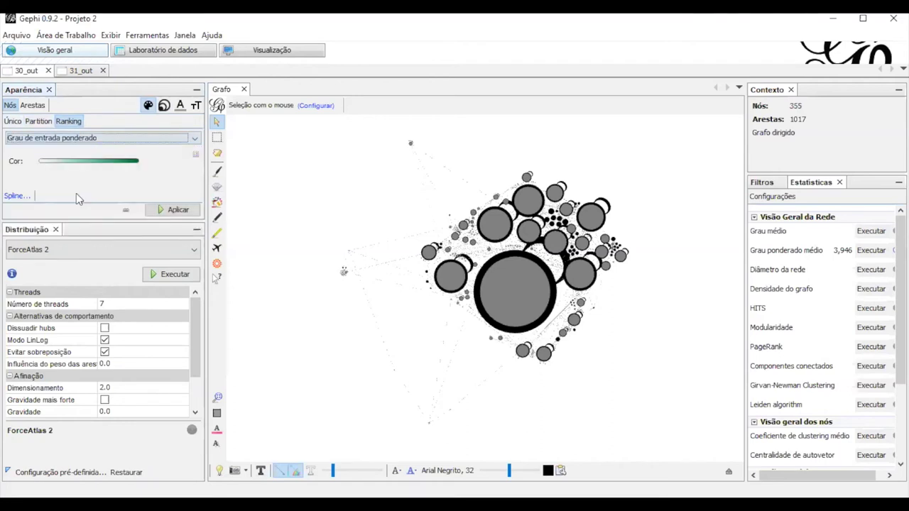
{"action": "left_click", "coordinate": [196, 158]}
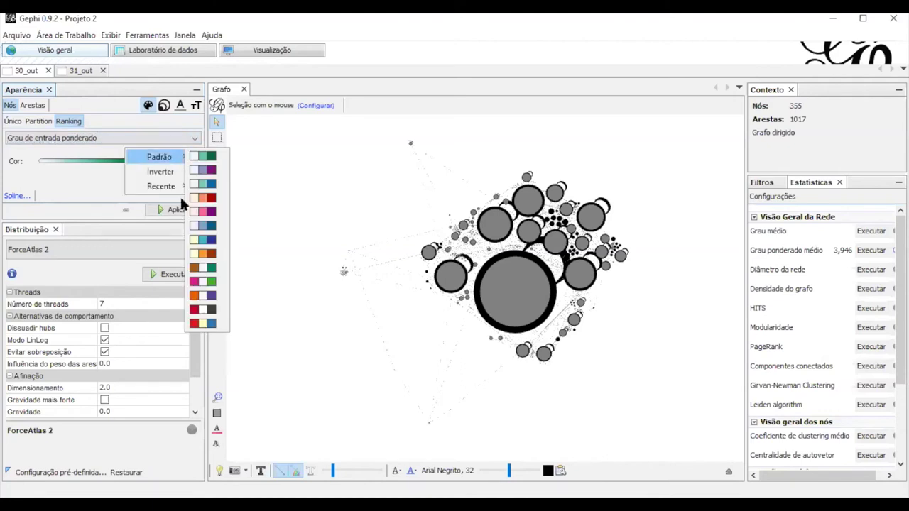
{"action": "left_click", "coordinate": [159, 171]}
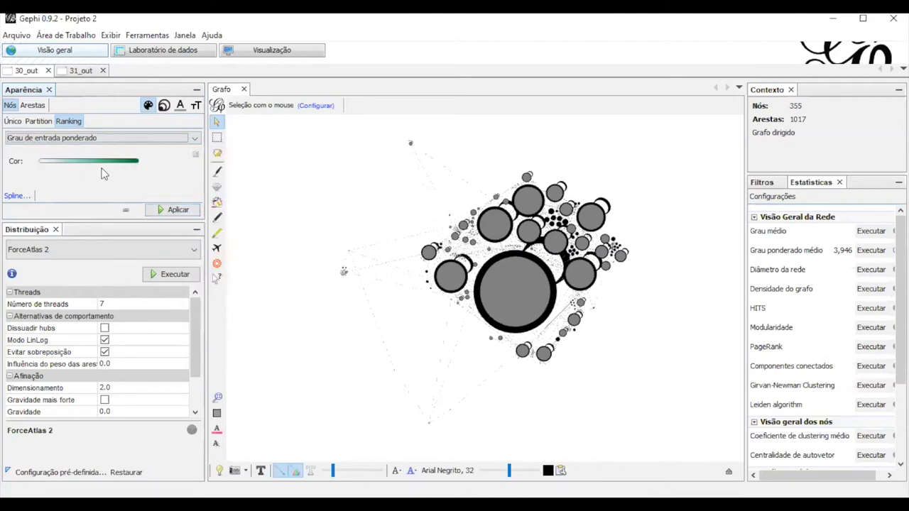
{"action": "left_click", "coordinate": [87, 167]}
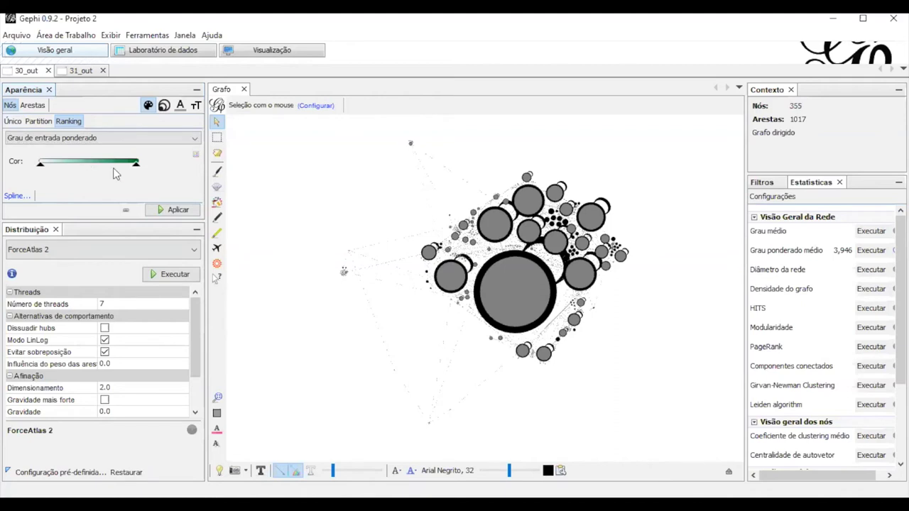
{"action": "left_click", "coordinate": [196, 155]}
{"action": "mouse_move", "coordinate": [170, 189]}
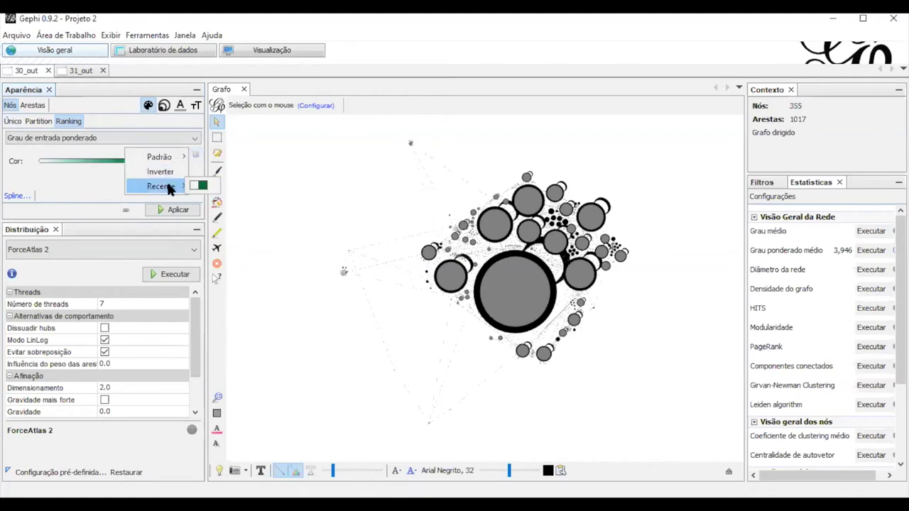
Set the low end of the node colour gradient to red (FB0306) and bring its upper marker down to about a quarter of the range
{"action": "left_click", "coordinate": [41, 165]}
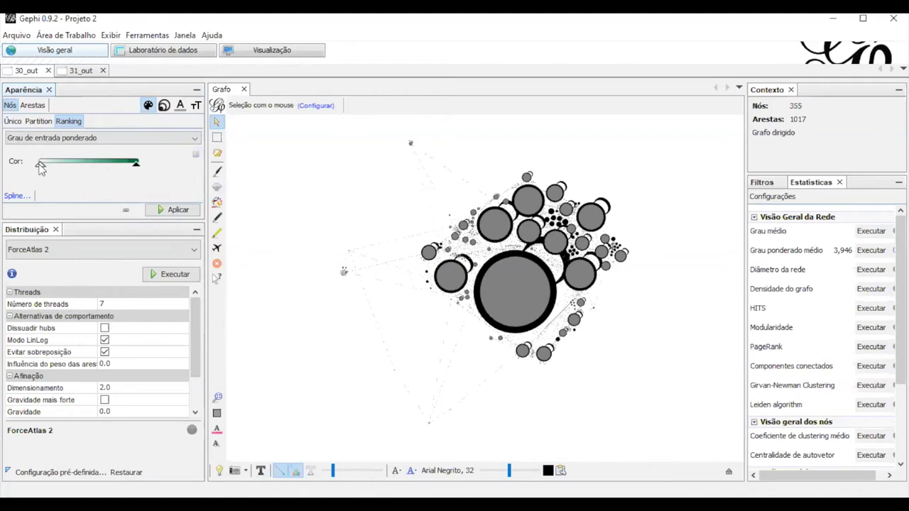
{"action": "double_click", "coordinate": [40, 166]}
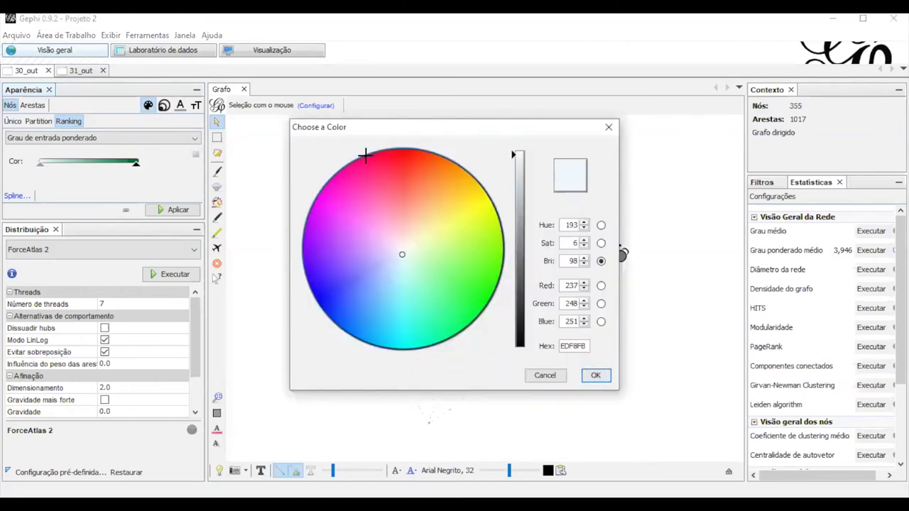
{"action": "left_click", "coordinate": [401, 149]}
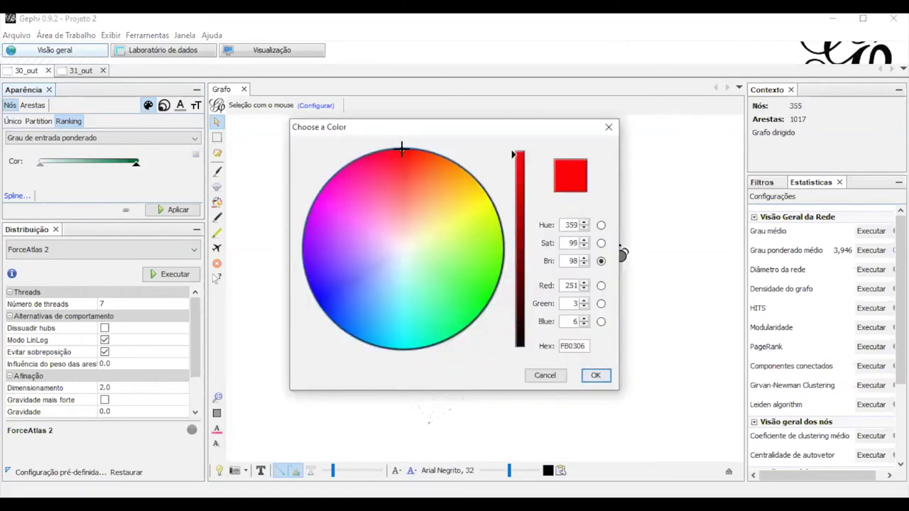
{"action": "left_click", "coordinate": [596, 375]}
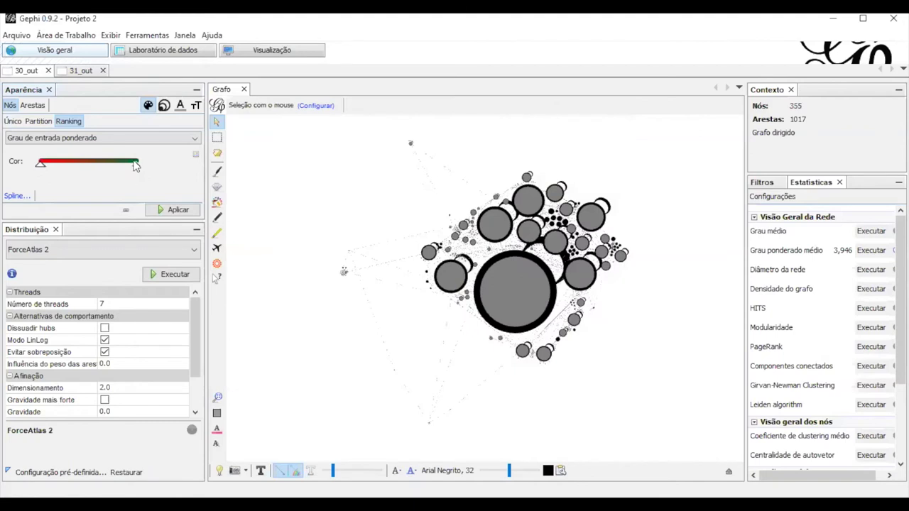
{"action": "left_click_drag", "start_coordinate": [135, 165], "coordinate": [59, 167]}
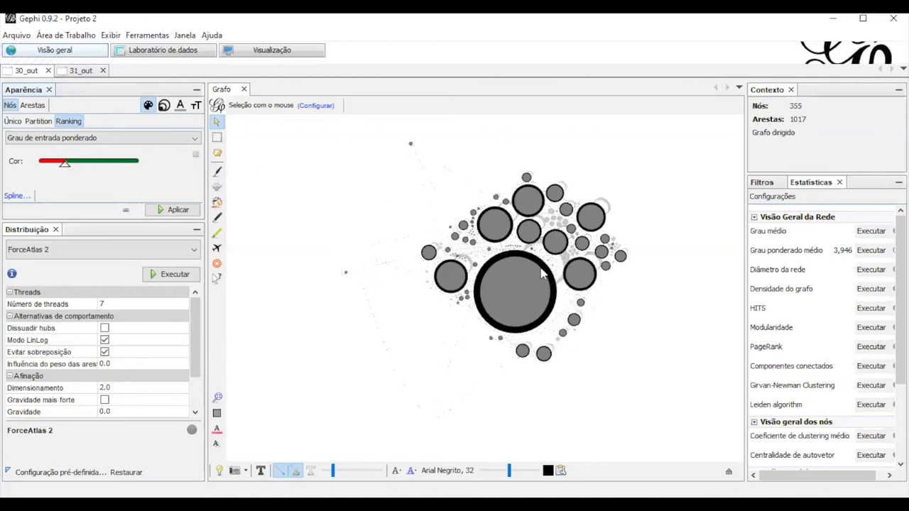
{"action": "right_click", "coordinate": [526, 293]}
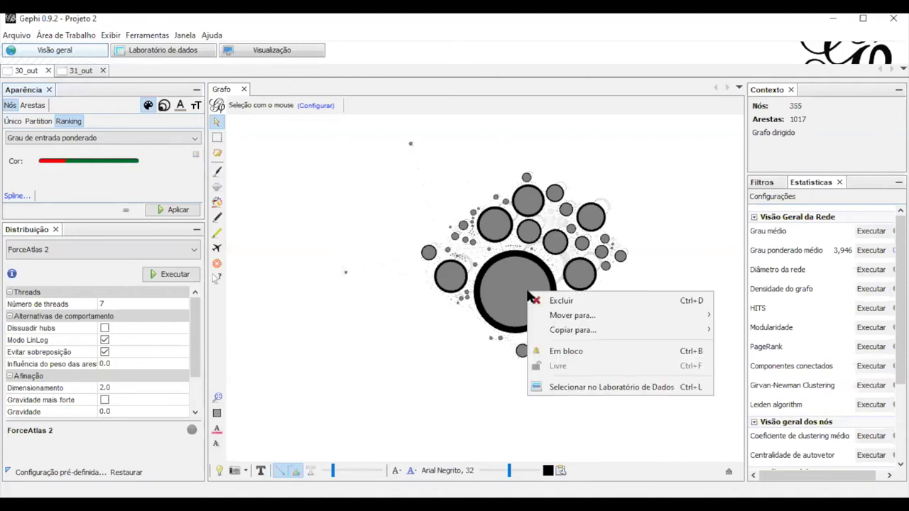
{"action": "left_click", "coordinate": [367, 180]}
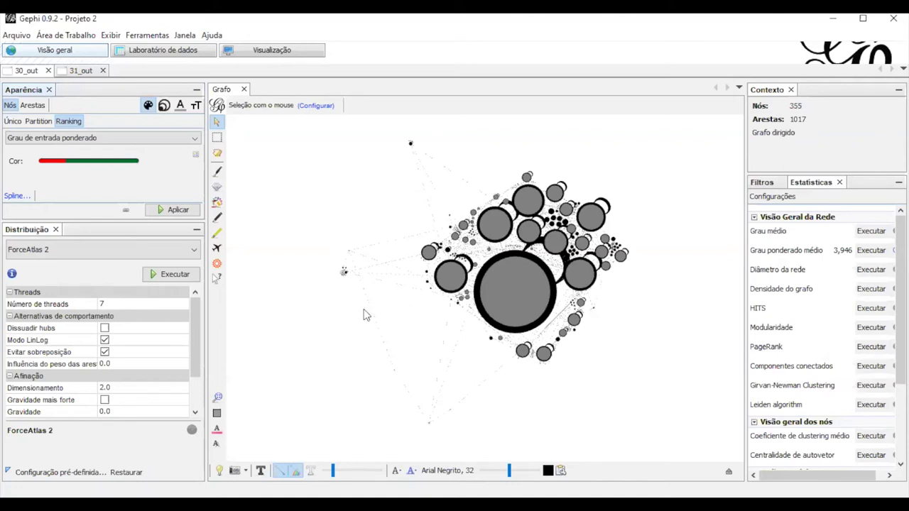
{"action": "right_click", "coordinate": [519, 284]}
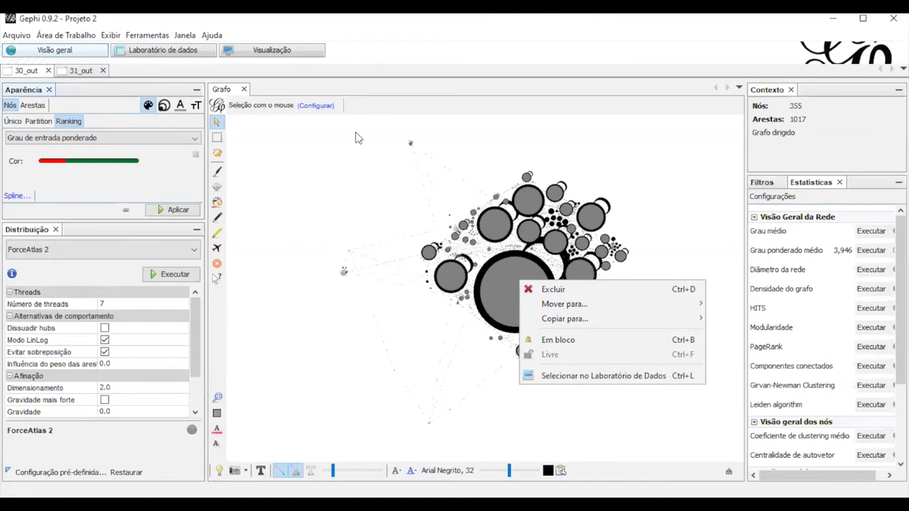
{"action": "left_click", "coordinate": [370, 231]}
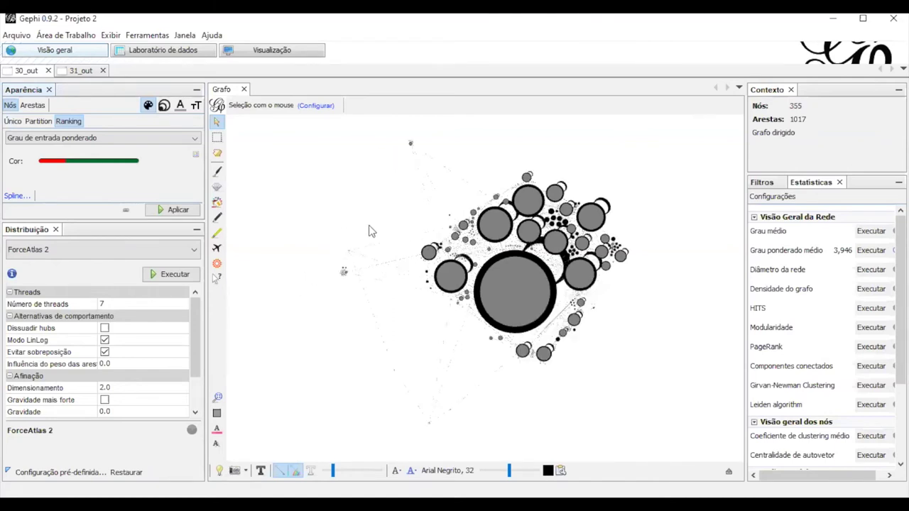
{"action": "right_click", "coordinate": [428, 253]}
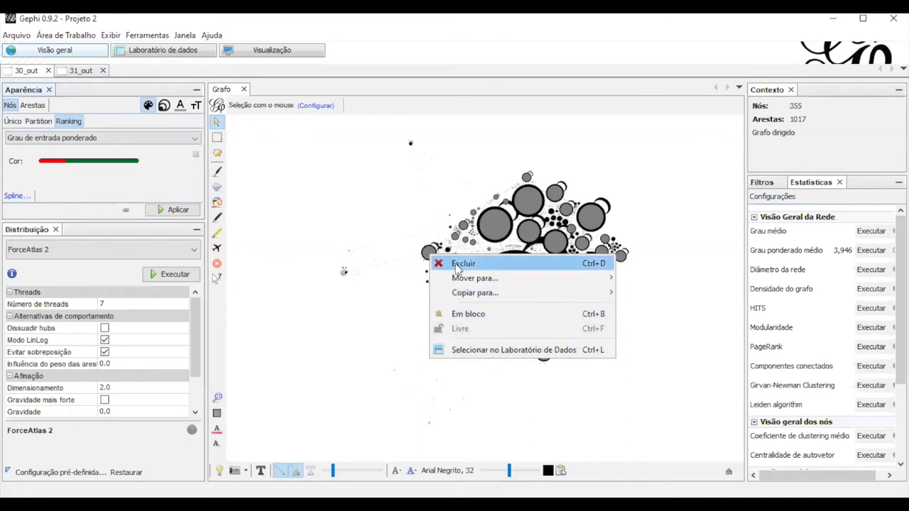
{"action": "mouse_move", "coordinate": [463, 282]}
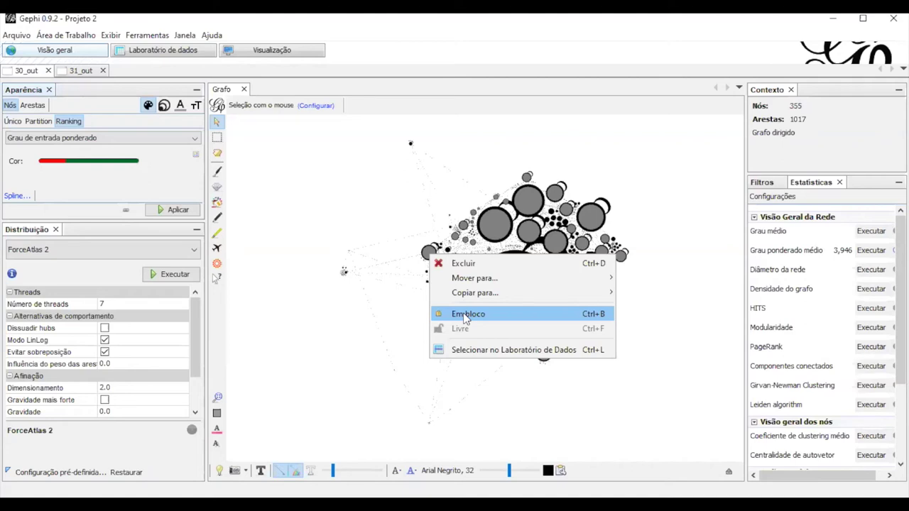
{"action": "left_click", "coordinate": [325, 158]}
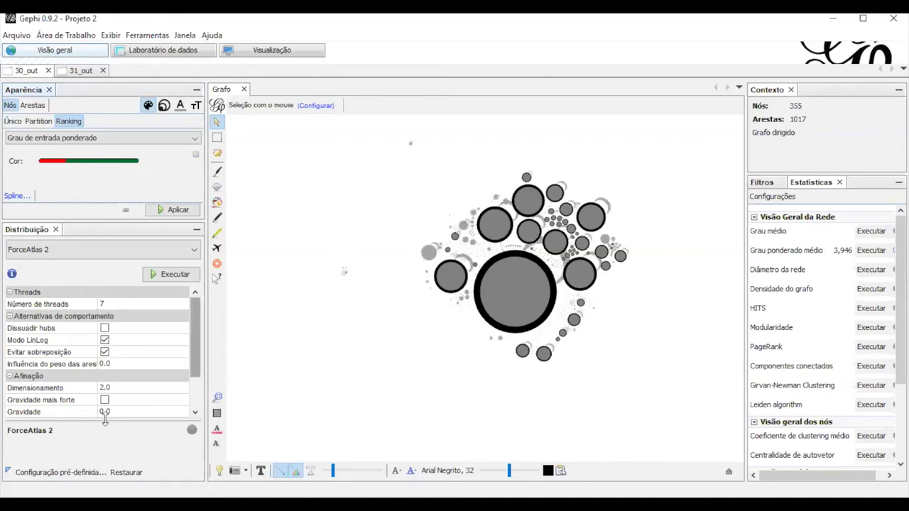
{"action": "right_click", "coordinate": [504, 281]}
{"action": "mouse_move", "coordinate": [559, 328]}
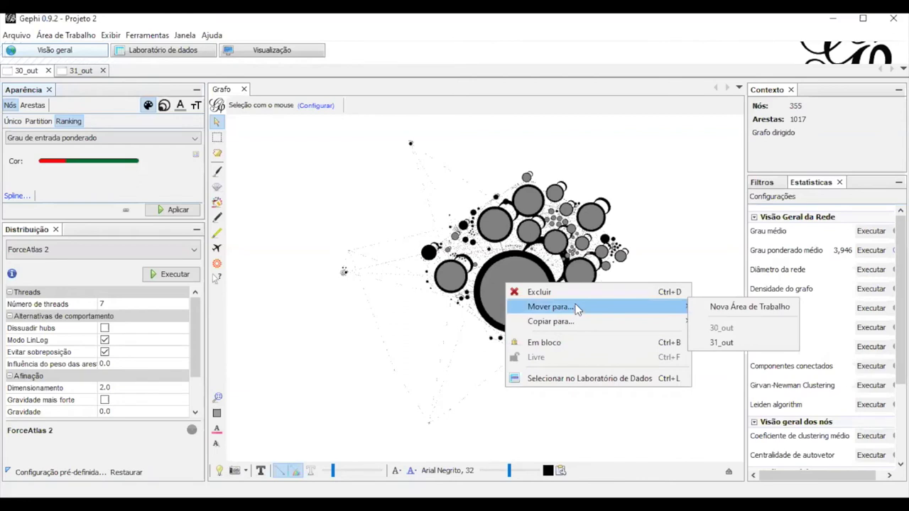
{"action": "left_click", "coordinate": [236, 167]}
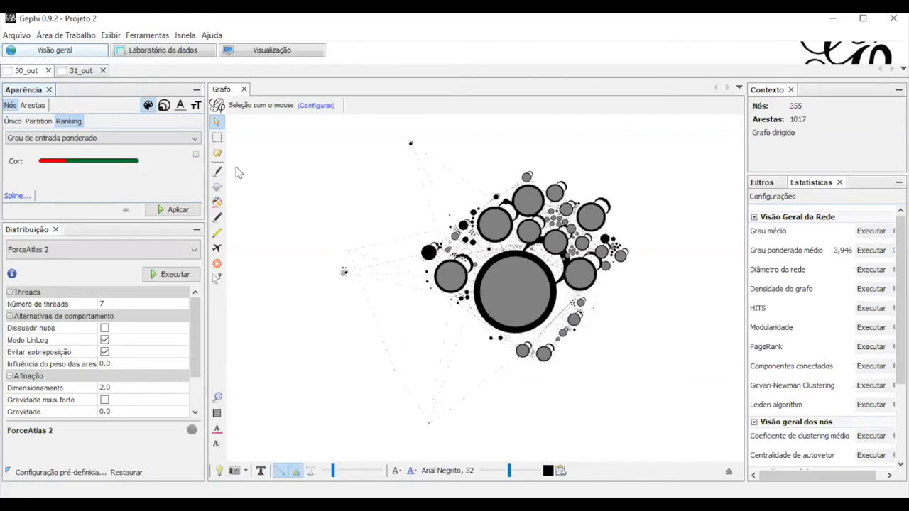
Apply the red-to-green node colouring, trying the colour threshold at about three quarters and at the middle of the gradient
{"action": "left_click", "coordinate": [172, 210]}
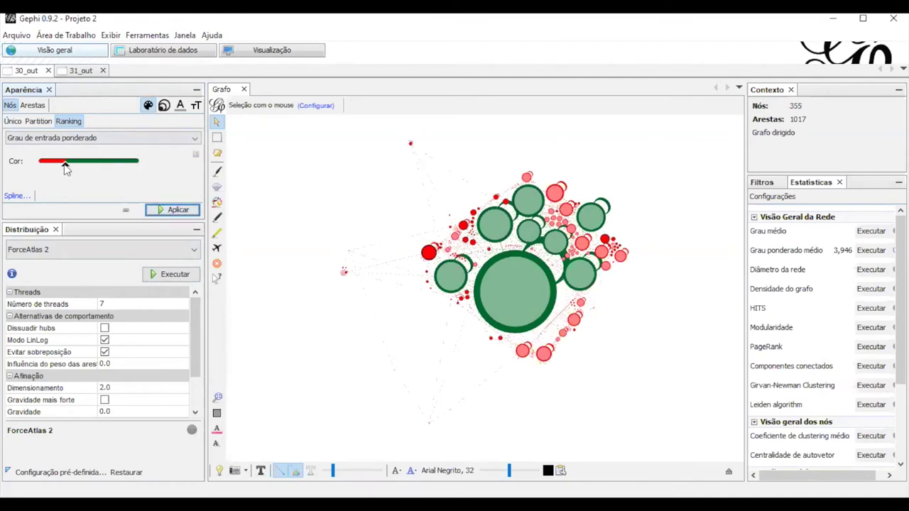
{"action": "left_click_drag", "start_coordinate": [66, 167], "coordinate": [122, 170]}
{"action": "left_click_drag", "start_coordinate": [66, 167], "coordinate": [113, 172]}
{"action": "left_click", "coordinate": [168, 210]}
{"action": "left_click_drag", "start_coordinate": [108, 166], "coordinate": [86, 165]}
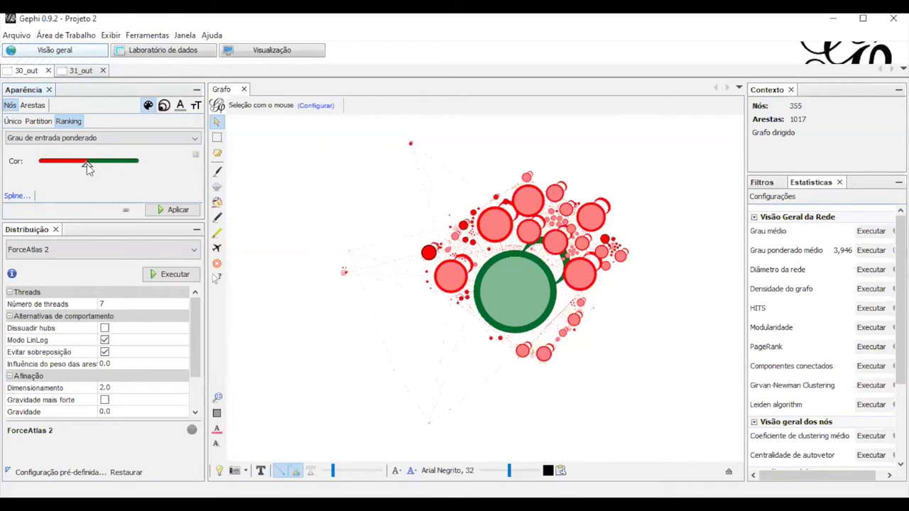
{"action": "left_click", "coordinate": [183, 212]}
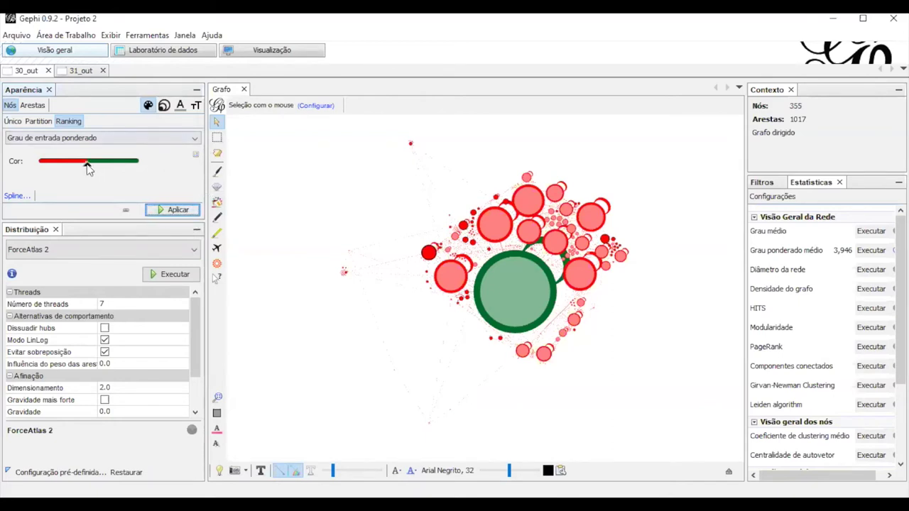
Reverse the node colouring to green for low and red for high values, with the threshold at about a quarter of the gradient
{"action": "left_click_drag", "start_coordinate": [87, 165], "coordinate": [107, 169]}
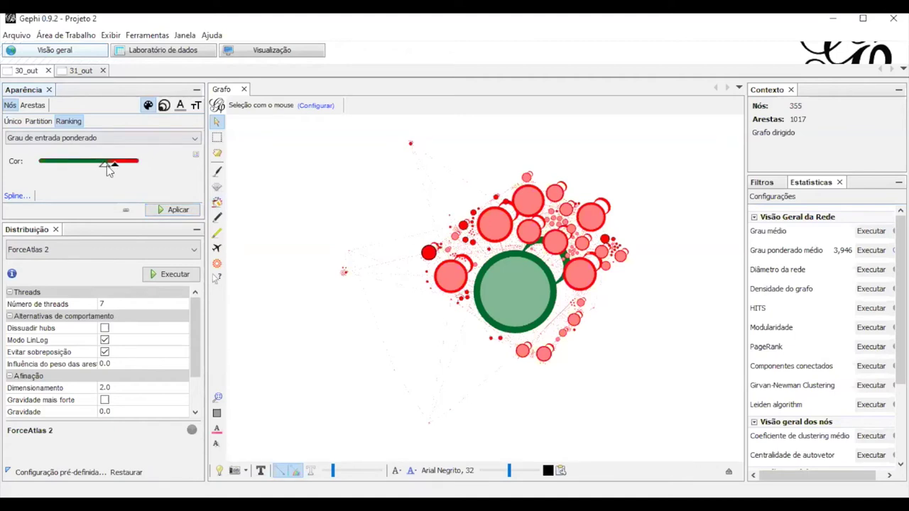
{"action": "left_click", "coordinate": [166, 212]}
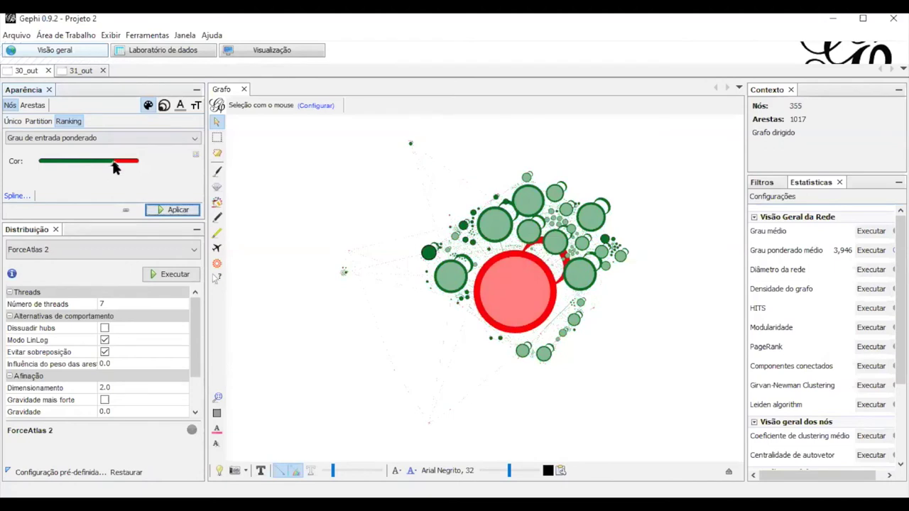
{"action": "left_click_drag", "start_coordinate": [112, 166], "coordinate": [82, 166]}
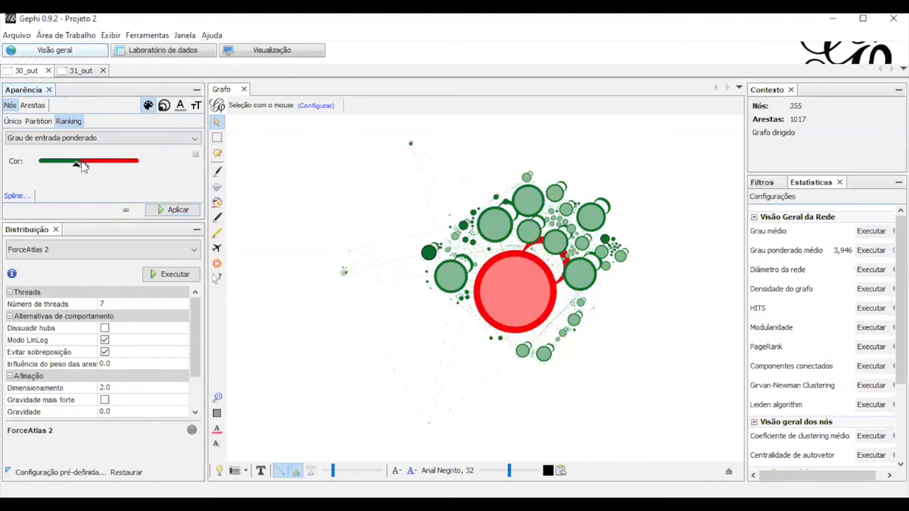
{"action": "left_click", "coordinate": [172, 213]}
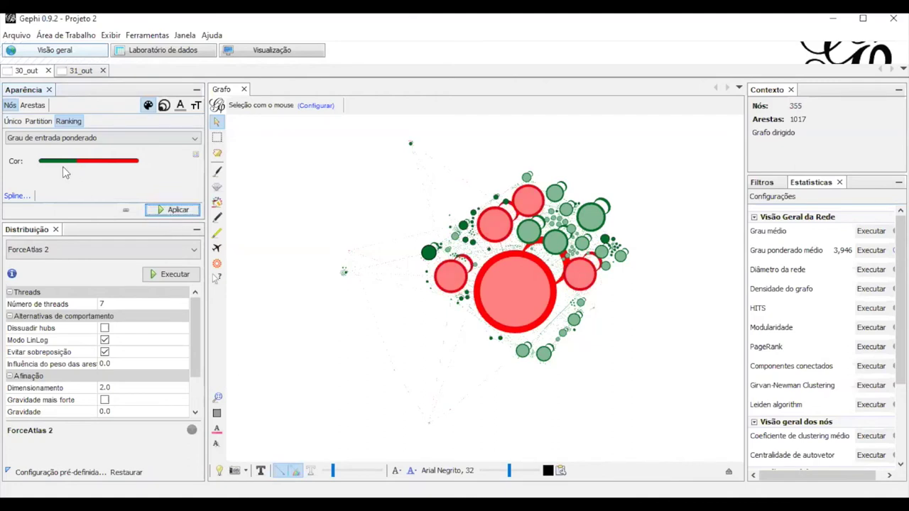
{"action": "left_click_drag", "start_coordinate": [75, 166], "coordinate": [63, 166]}
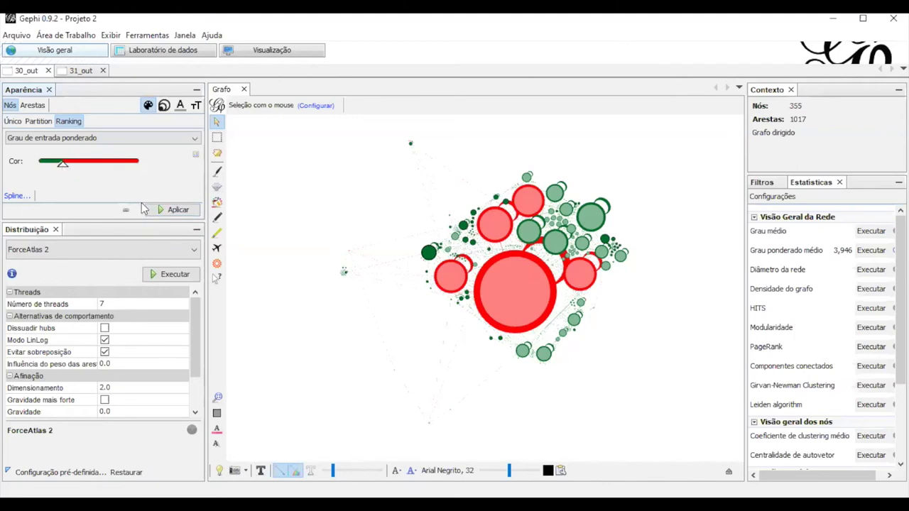
{"action": "left_click", "coordinate": [161, 216]}
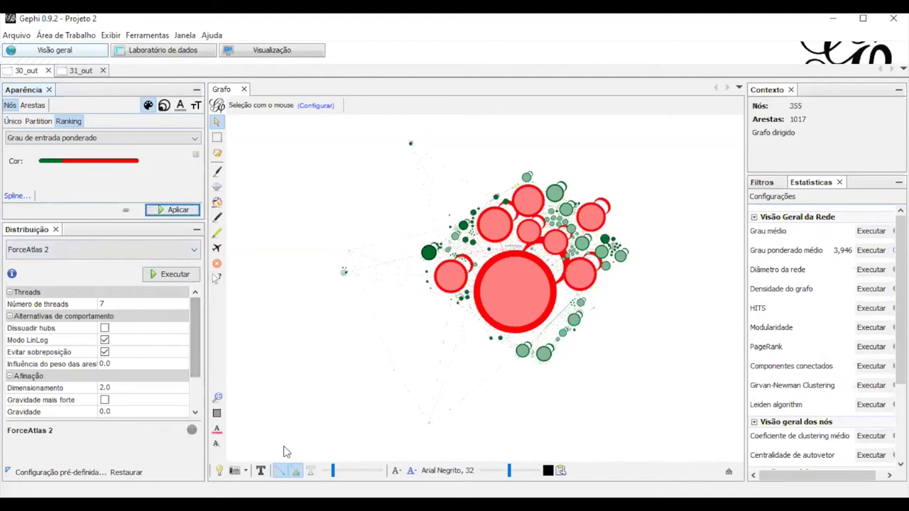
Show the node labels, scale them in proportion to node size and slightly reduce the overall label size
{"action": "left_click", "coordinate": [261, 470]}
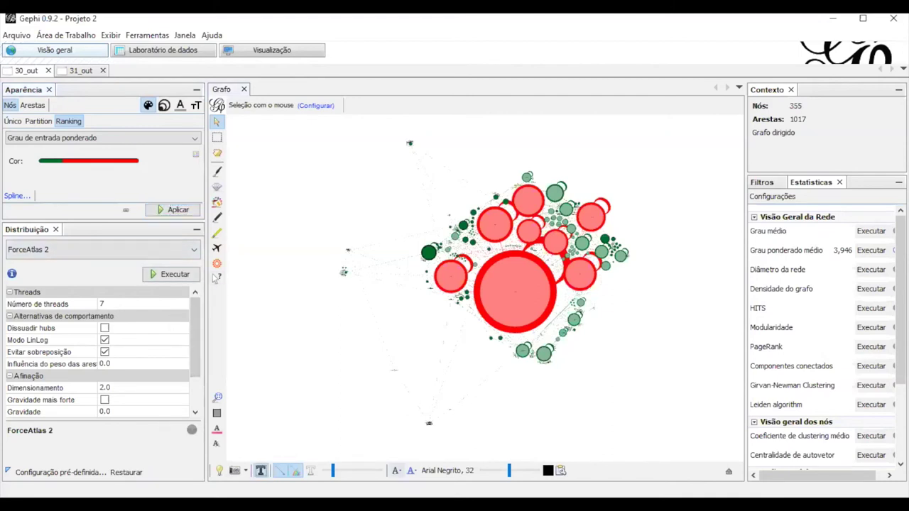
{"action": "left_click", "coordinate": [396, 470]}
{"action": "left_click", "coordinate": [421, 485]}
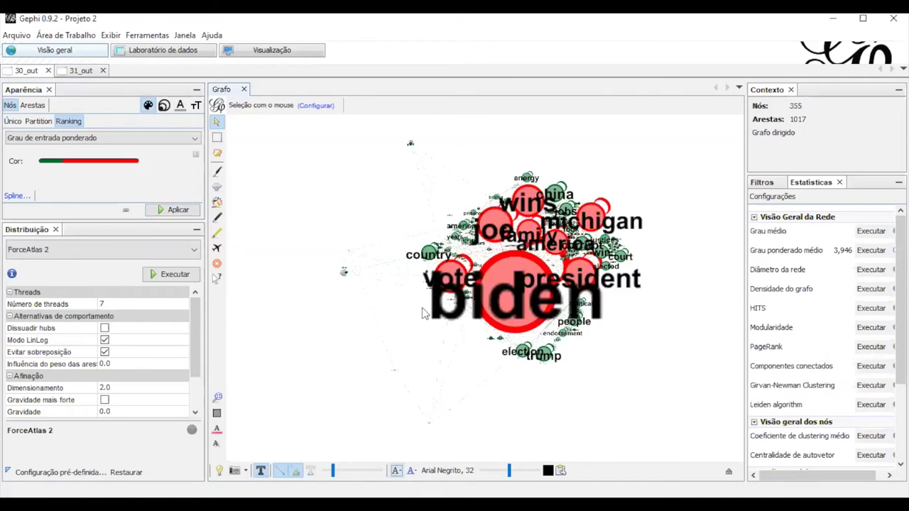
{"action": "left_click_drag", "start_coordinate": [513, 472], "coordinate": [499, 475]}
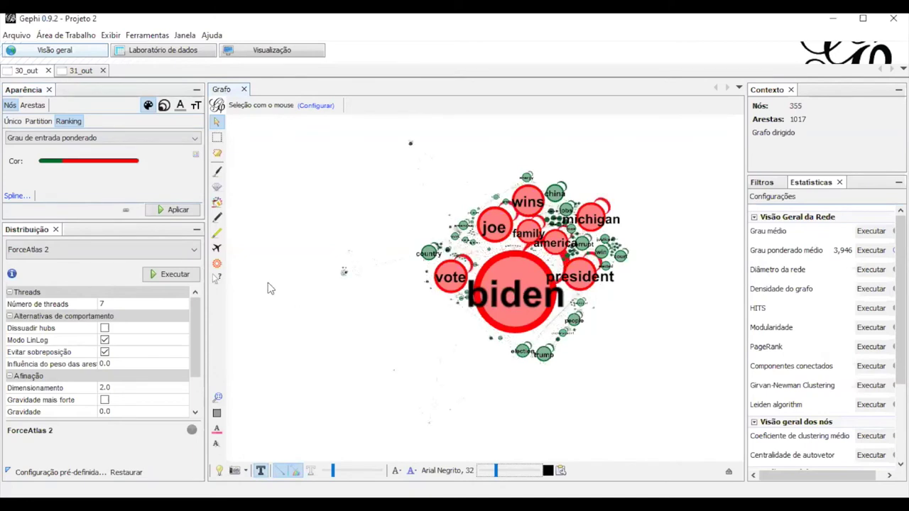
Spread the graph out by running the Expansão layout with a scale factor of 1.2
{"action": "left_click", "coordinate": [89, 247]}
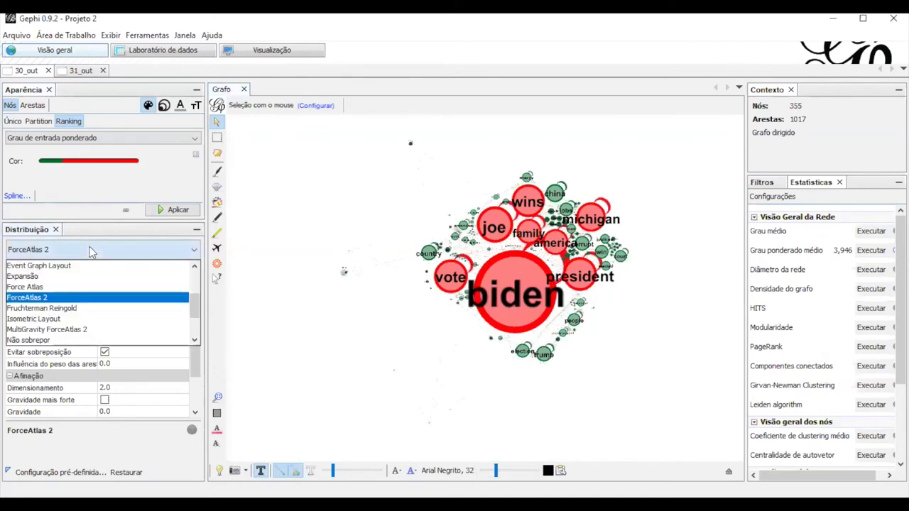
{"action": "left_click", "coordinate": [42, 277]}
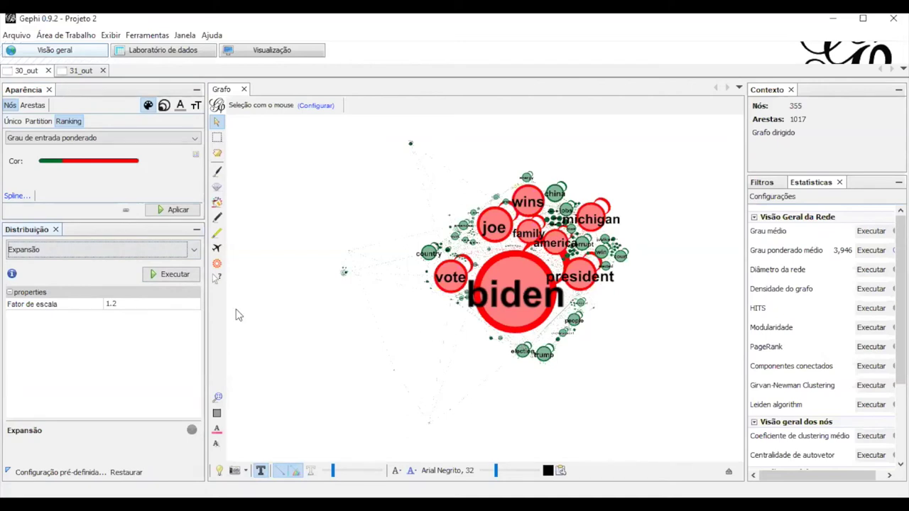
{"action": "left_click", "coordinate": [170, 274]}
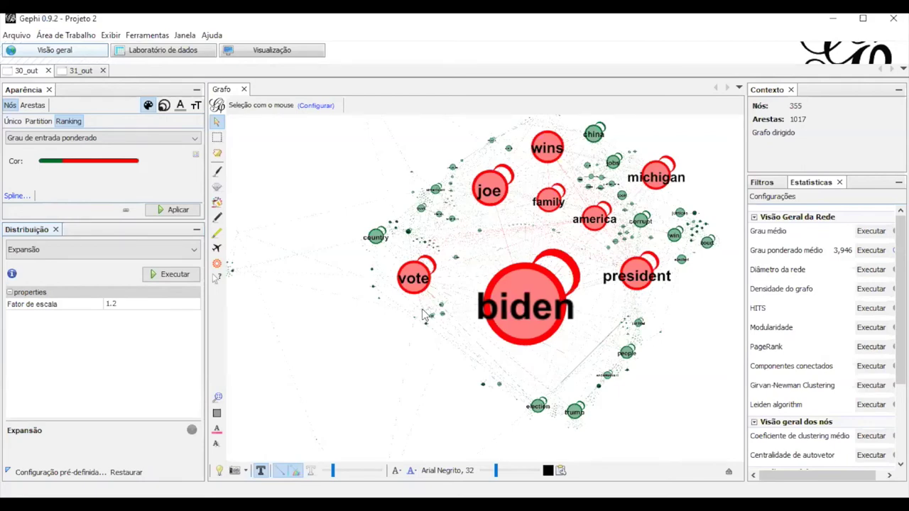
Calculate the average weighted degree (Grau ponderado médio) in the 31_out workspace and close the report
{"action": "left_click", "coordinate": [80, 71]}
{"action": "left_click", "coordinate": [871, 251]}
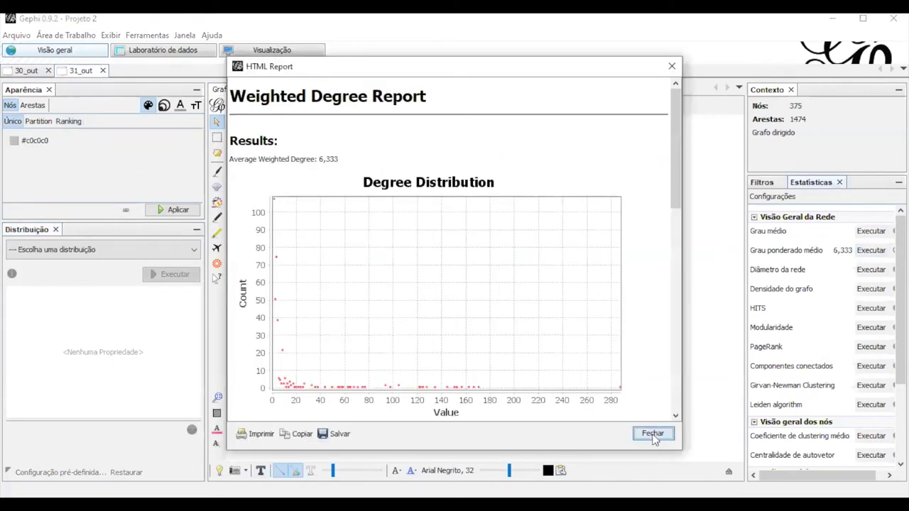
{"action": "left_click", "coordinate": [652, 434]}
Size the 31_out nodes by weighted in-degree (Grau de entrada ponderado), from minimum 1 to maximum 1.500
{"action": "left_click", "coordinate": [164, 105]}
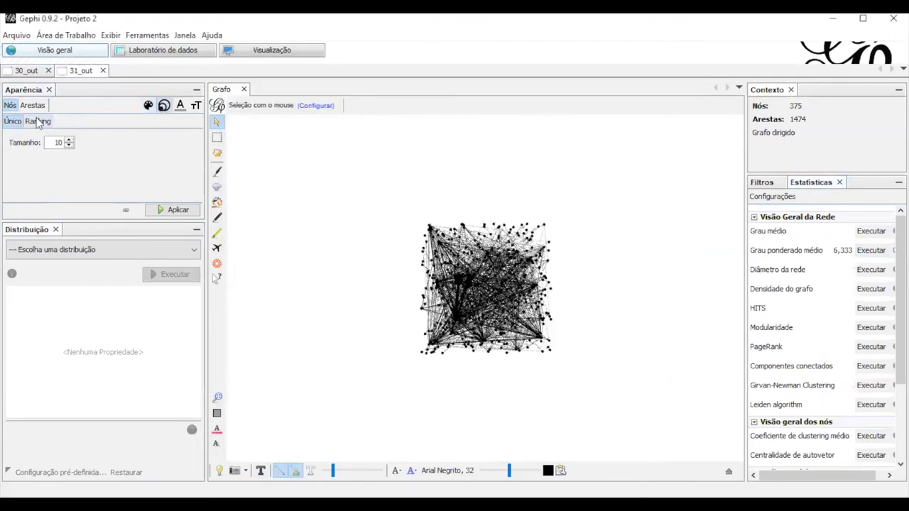
{"action": "left_click", "coordinate": [38, 121]}
{"action": "left_click", "coordinate": [51, 138]}
{"action": "left_click", "coordinate": [49, 193]}
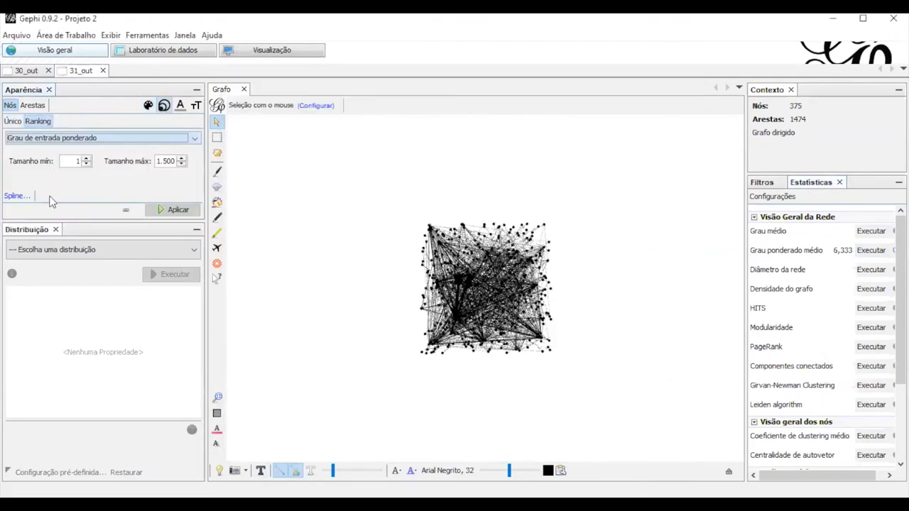
{"action": "left_click", "coordinate": [163, 212]}
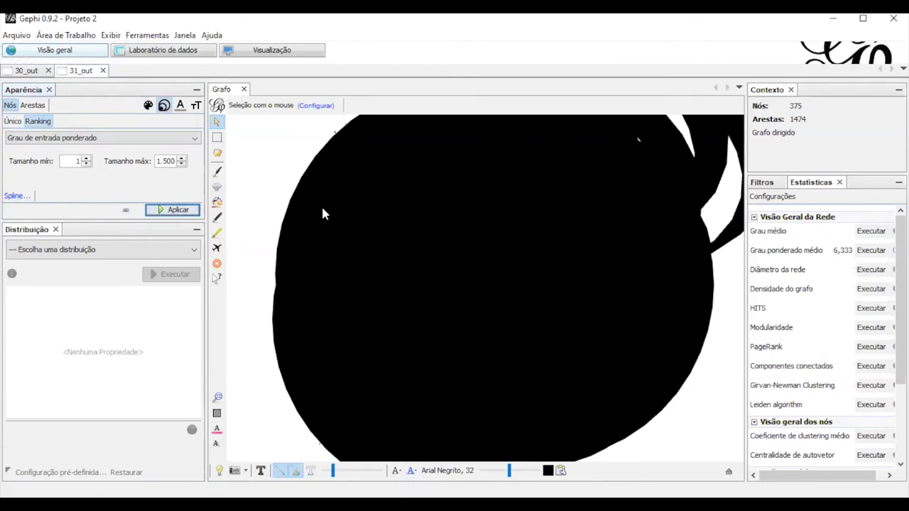
{"action": "scroll", "coordinate": [450, 237], "scroll_direction": "up", "scroll_amount": 3}
{"action": "scroll", "coordinate": [450, 237], "scroll_direction": "down", "scroll_amount": 10}
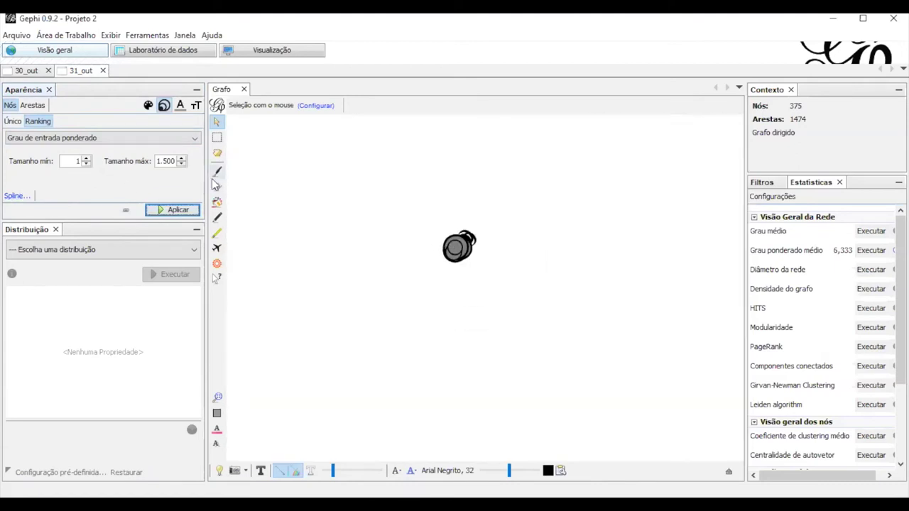
Set the node colouring to a ranking by weighted in-degree (Grau de entrada ponderado)
{"action": "left_click", "coordinate": [148, 105]}
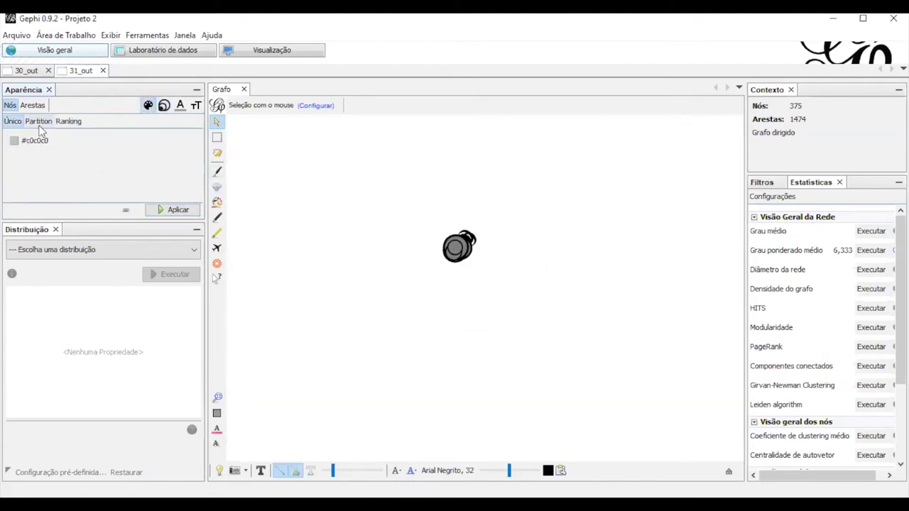
{"action": "left_click", "coordinate": [39, 122]}
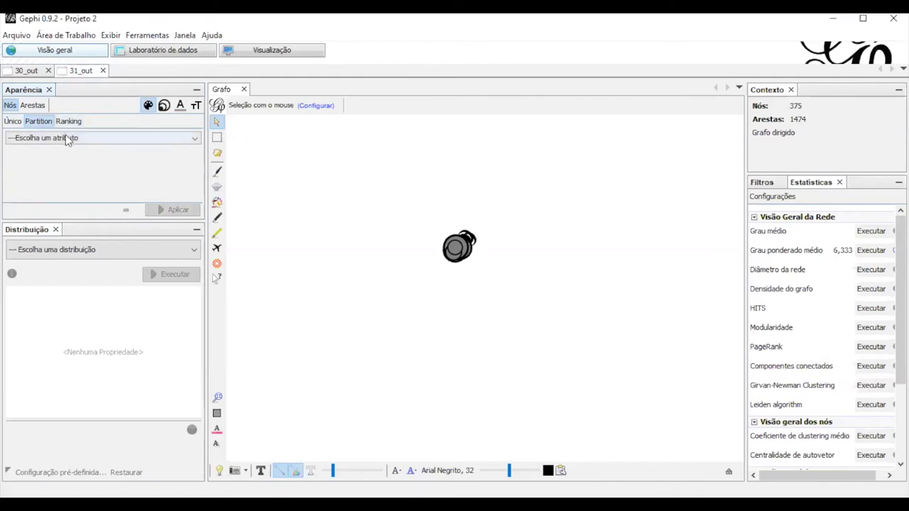
{"action": "left_click", "coordinate": [66, 121]}
{"action": "left_click", "coordinate": [65, 136]}
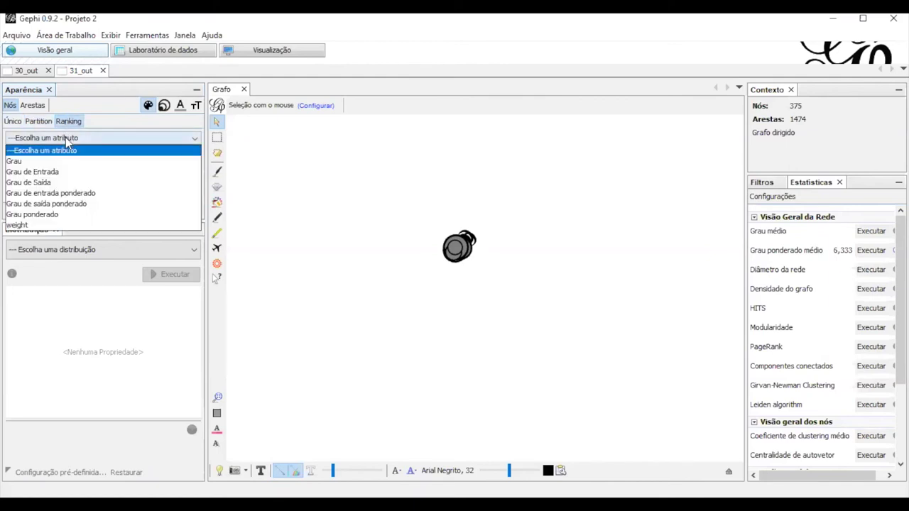
{"action": "left_click", "coordinate": [67, 193]}
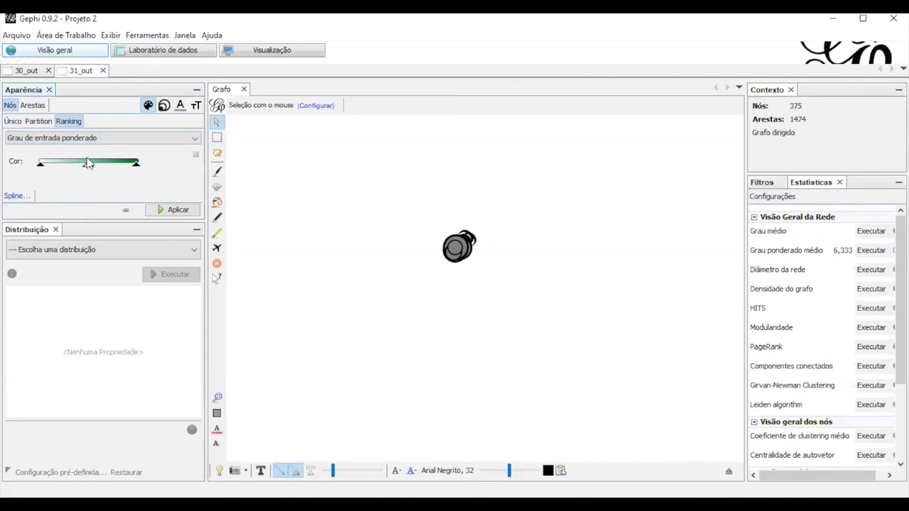
Change the gradient's low end to red (FB0F1C), bring the green end close to the middle for a sharp transition and apply it
{"action": "left_click", "coordinate": [41, 165]}
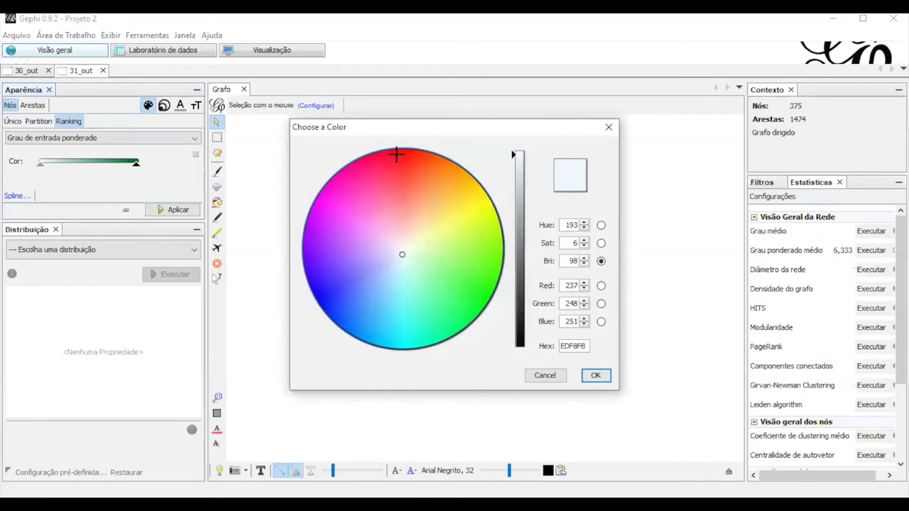
{"action": "left_click", "coordinate": [397, 155]}
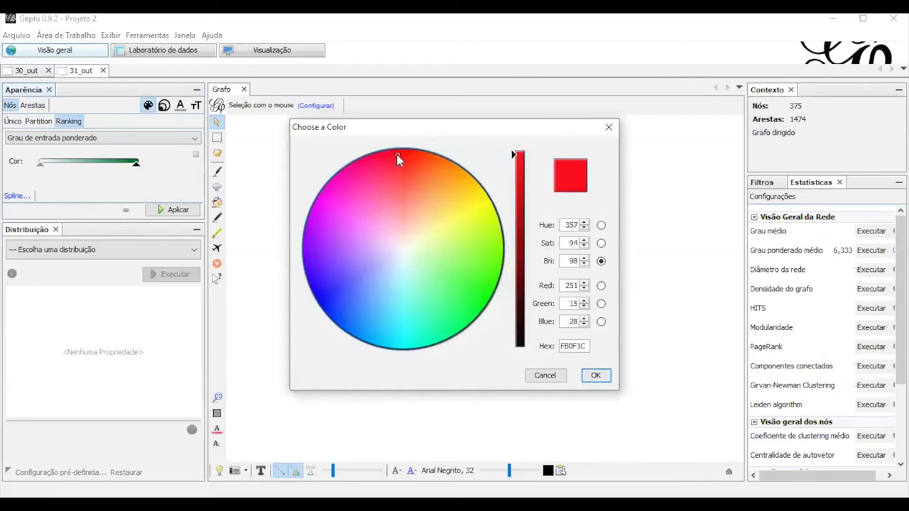
{"action": "left_click", "coordinate": [594, 375]}
{"action": "left_click_drag", "start_coordinate": [137, 166], "coordinate": [78, 166]}
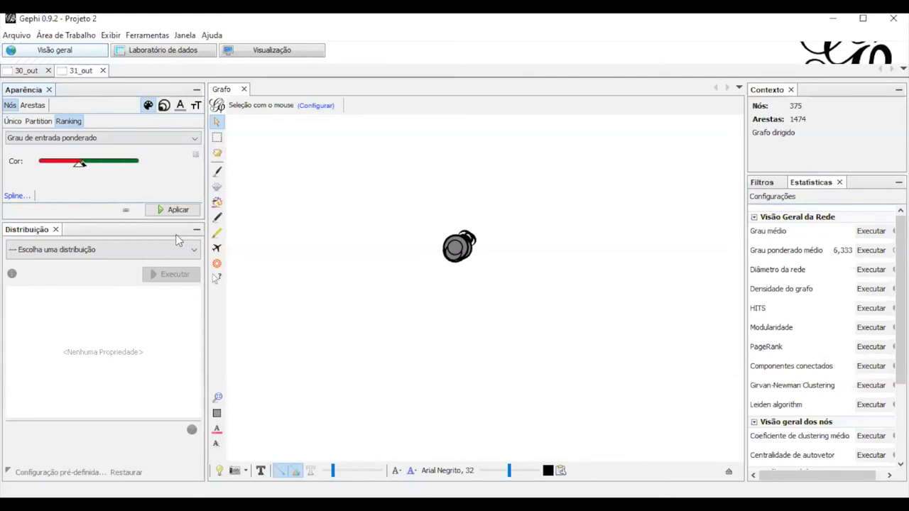
{"action": "left_click", "coordinate": [175, 211]}
Lay out the 31_out graph with ForceAtlas 2 using the LinLog preset, enable Evitar sobreposição during the run and stop it
{"action": "left_click", "coordinate": [118, 250]}
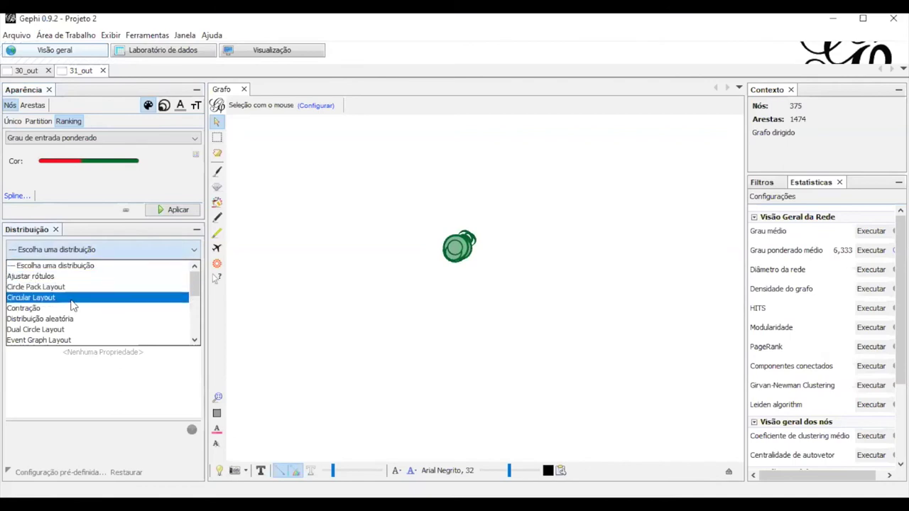
{"action": "scroll", "coordinate": [73, 305], "scroll_direction": "down", "scroll_amount": 1}
{"action": "scroll", "coordinate": [62, 311], "scroll_direction": "down", "scroll_amount": 2}
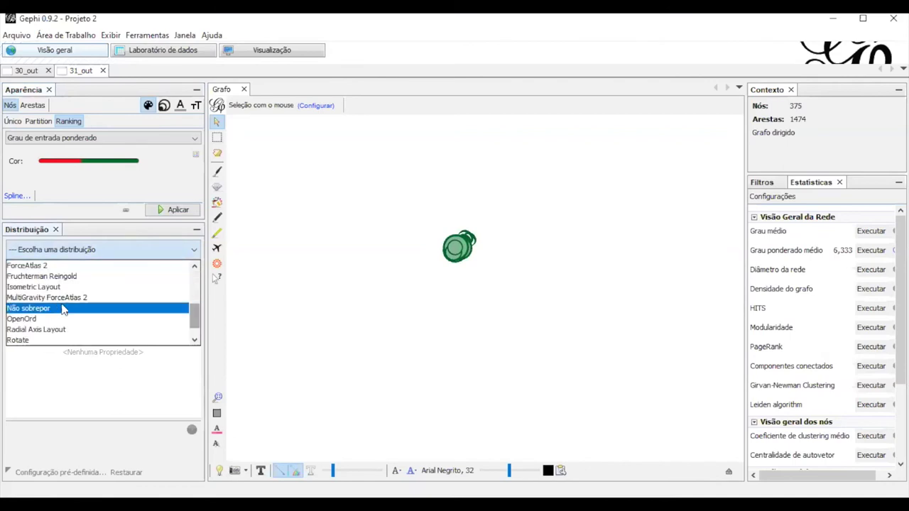
{"action": "left_click", "coordinate": [68, 266]}
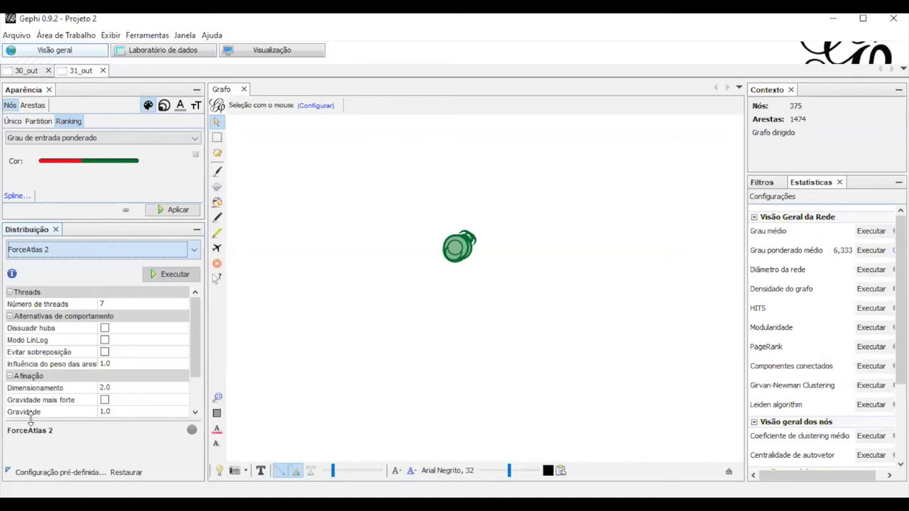
{"action": "left_click", "coordinate": [43, 470]}
{"action": "left_click", "coordinate": [51, 438]}
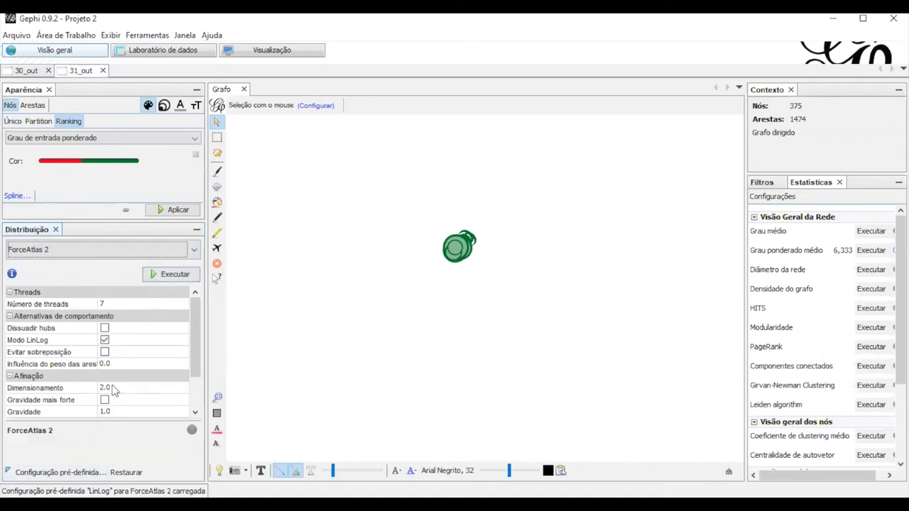
{"action": "left_click", "coordinate": [175, 274]}
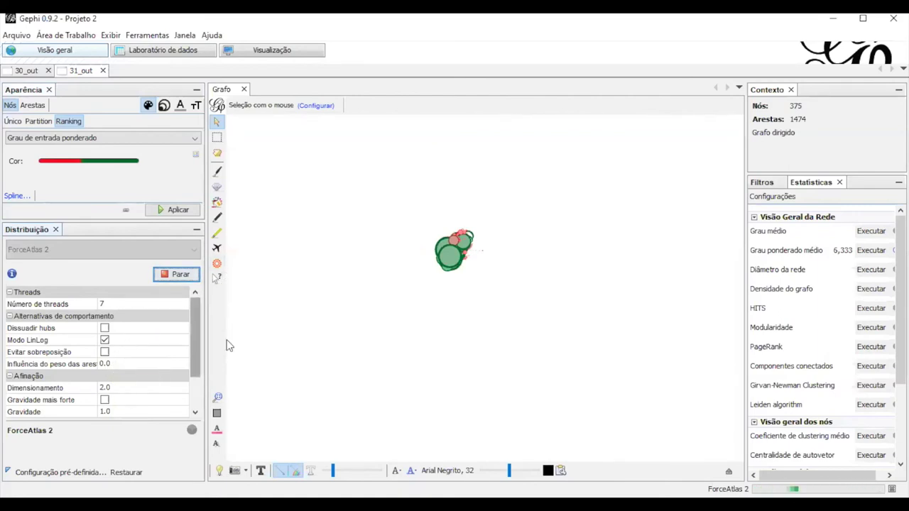
{"action": "left_click", "coordinate": [104, 352]}
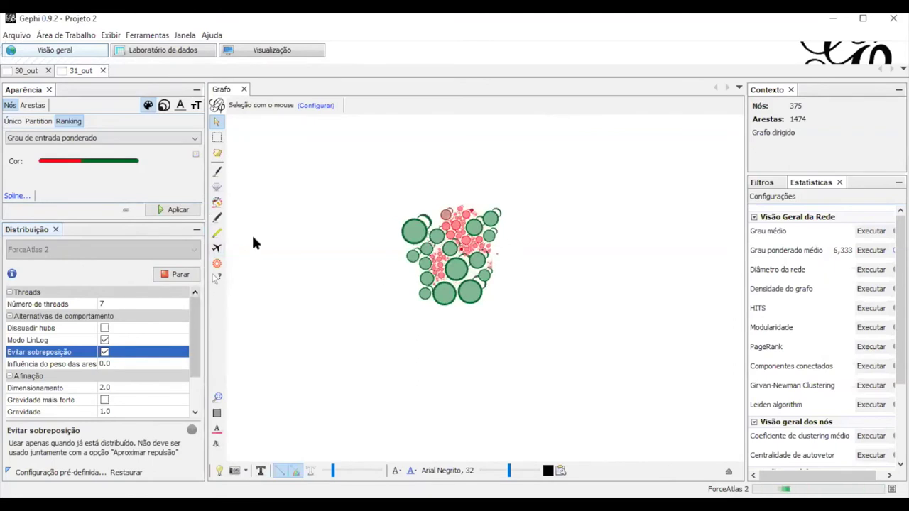
{"action": "left_click", "coordinate": [183, 274]}
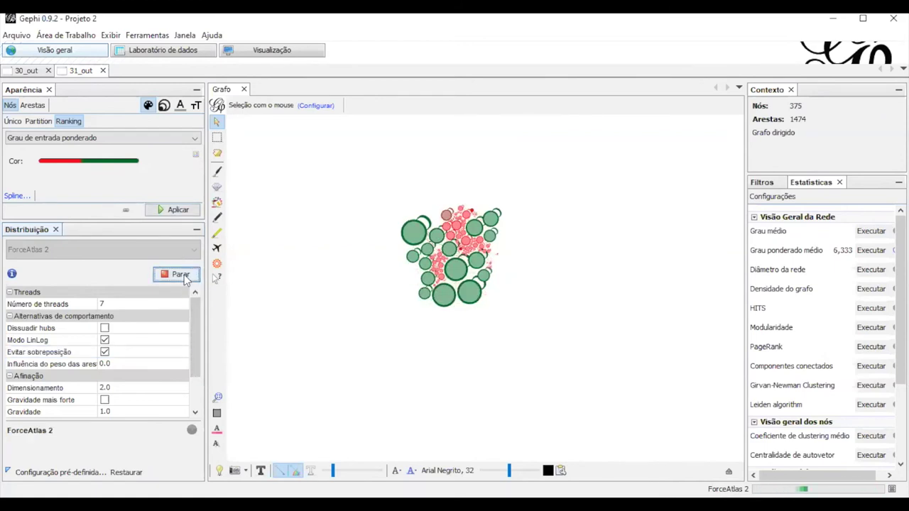
Reverse the gradient so low weighted in-degree is green and high is red, and apply it to the nodes
{"action": "left_click", "coordinate": [85, 163]}
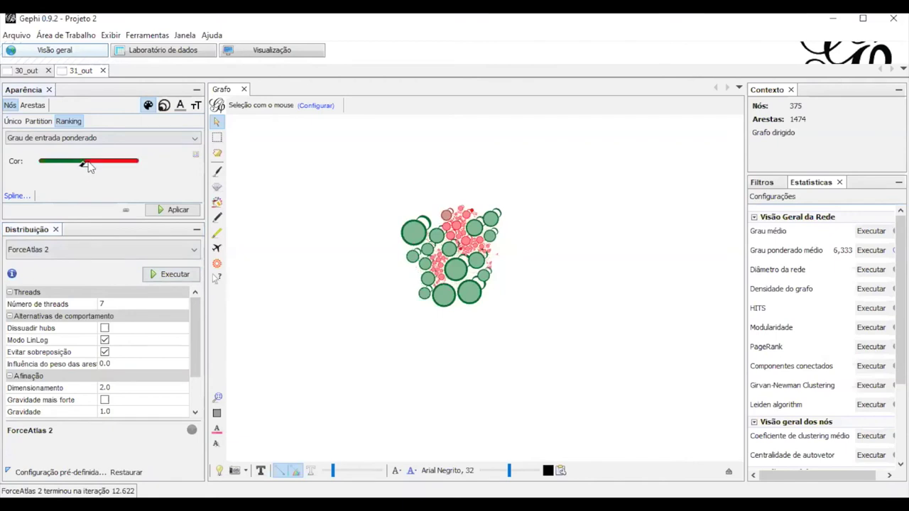
{"action": "left_click", "coordinate": [174, 209]}
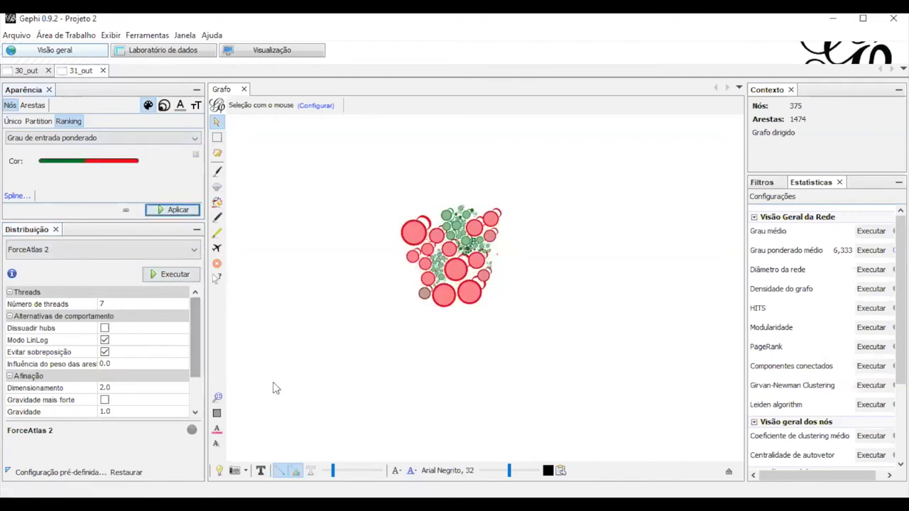
{"action": "left_click", "coordinate": [218, 398]}
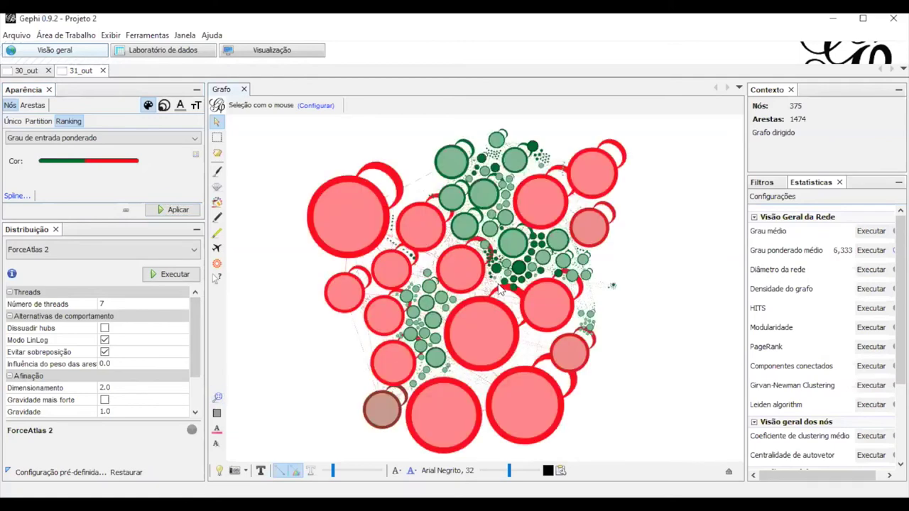
{"action": "scroll", "coordinate": [500, 290], "scroll_direction": "up", "scroll_amount": 3}
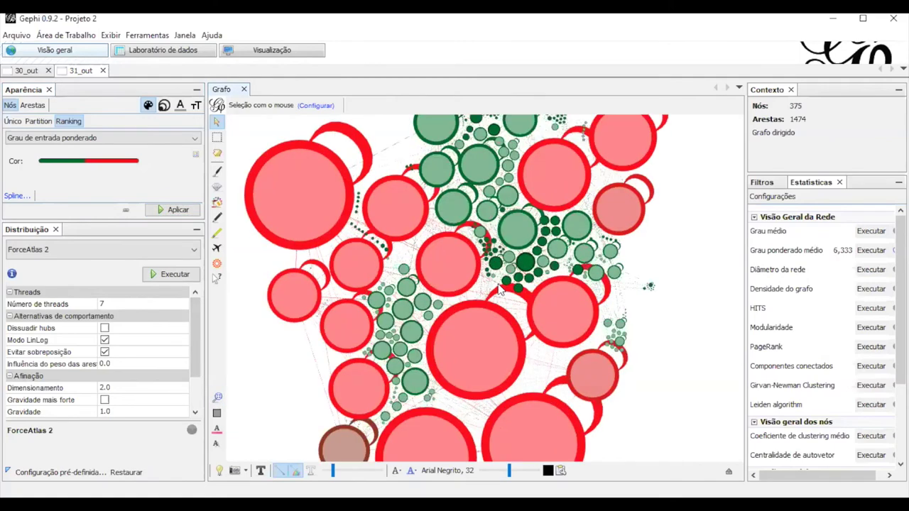
{"action": "scroll", "coordinate": [501, 290], "scroll_direction": "down", "scroll_amount": 5}
{"action": "scroll", "coordinate": [501, 290], "scroll_direction": "down", "scroll_amount": 1}
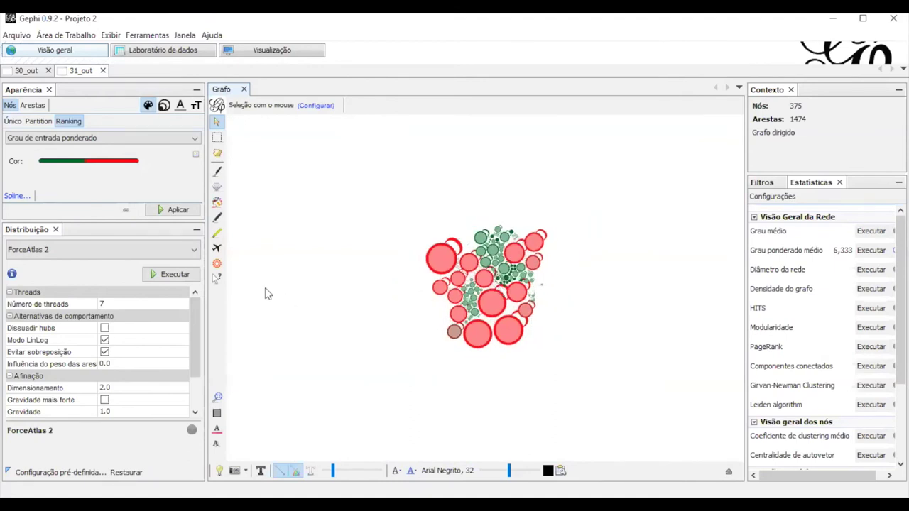
Spread the 31_out graph out by running the Expansão layout repeatedly with a scale factor of 1.2
{"action": "left_click", "coordinate": [83, 246]}
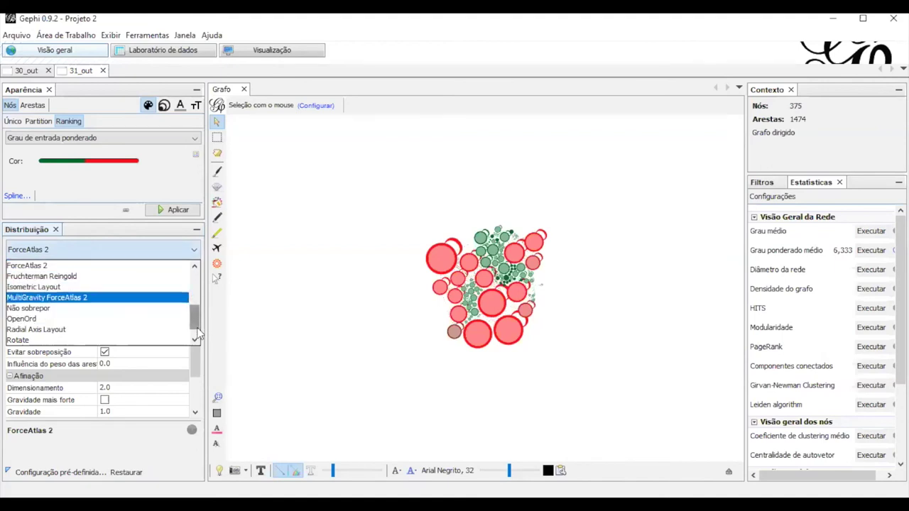
{"action": "scroll", "coordinate": [197, 338], "scroll_direction": "down", "scroll_amount": 1}
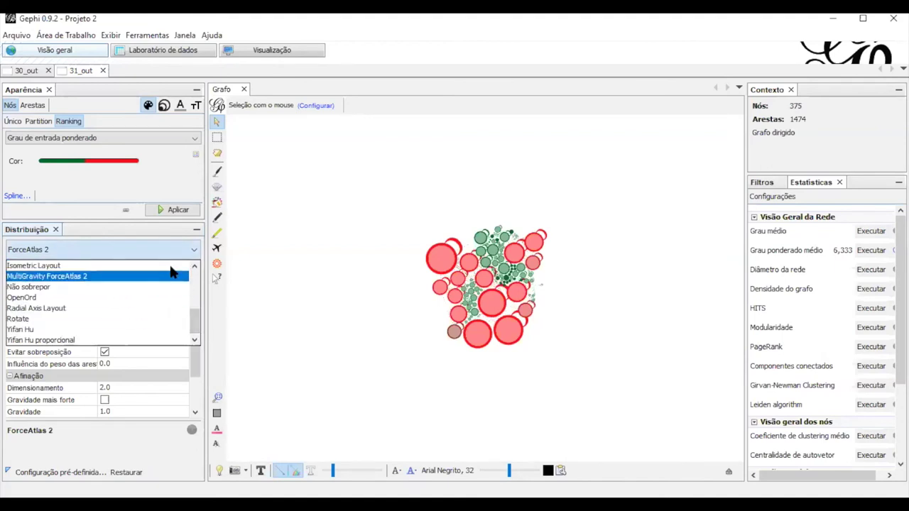
{"action": "scroll", "coordinate": [191, 278], "scroll_direction": "up", "scroll_amount": 3}
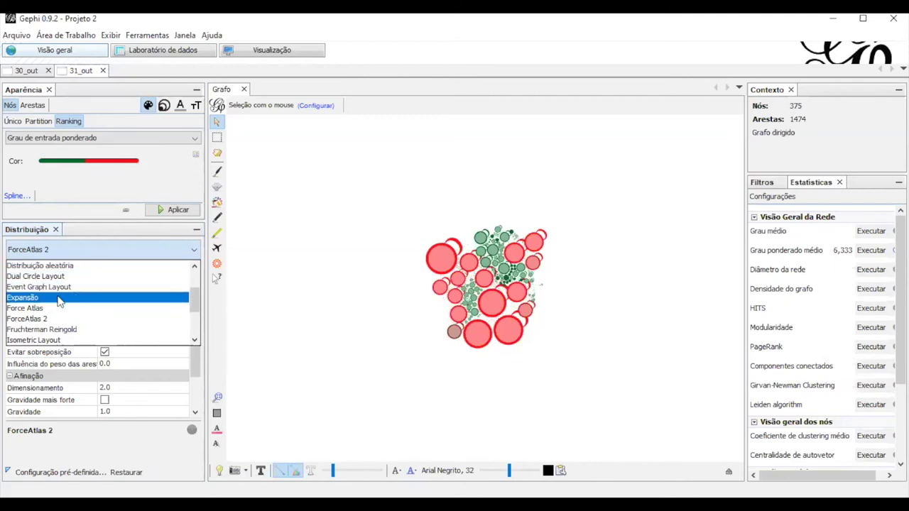
{"action": "left_click", "coordinate": [61, 298]}
{"action": "left_click", "coordinate": [164, 276]}
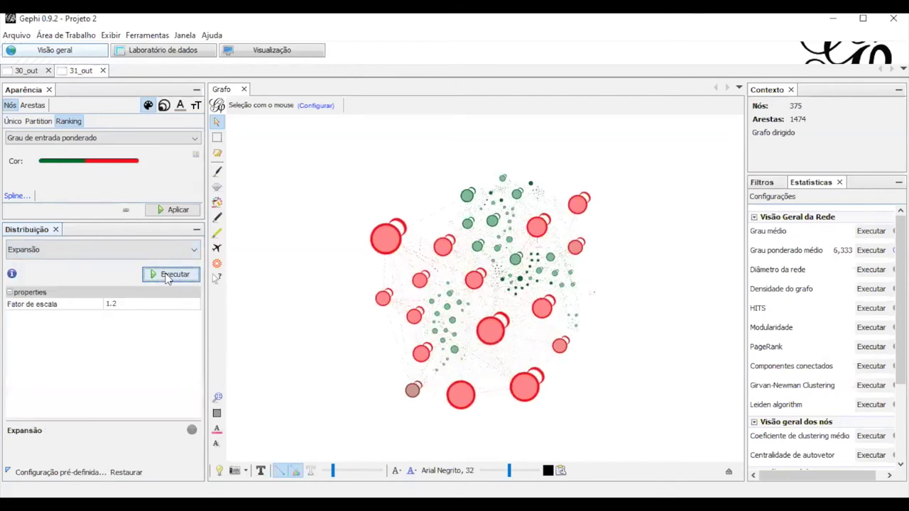
{"action": "left_click", "coordinate": [167, 277]}
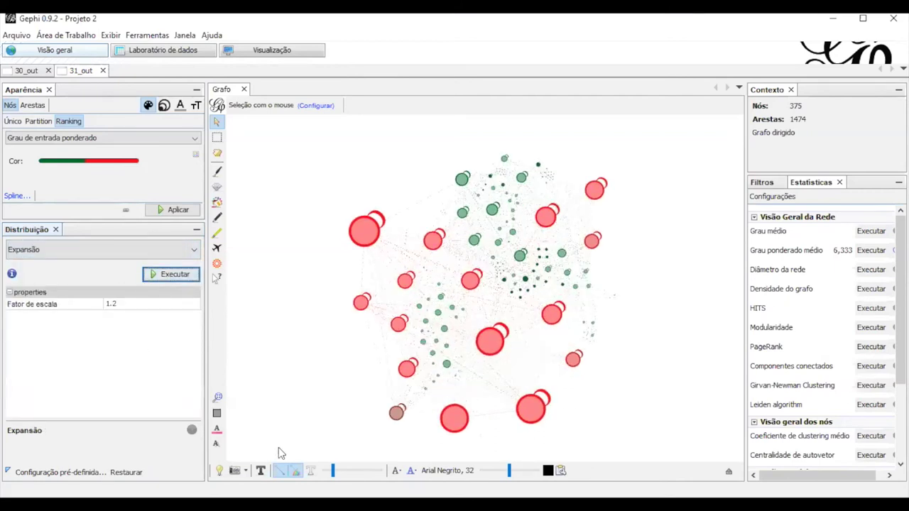
Show the 31_out node labels and scale them in proportion to node size
{"action": "left_click", "coordinate": [261, 471]}
{"action": "left_click", "coordinate": [396, 470]}
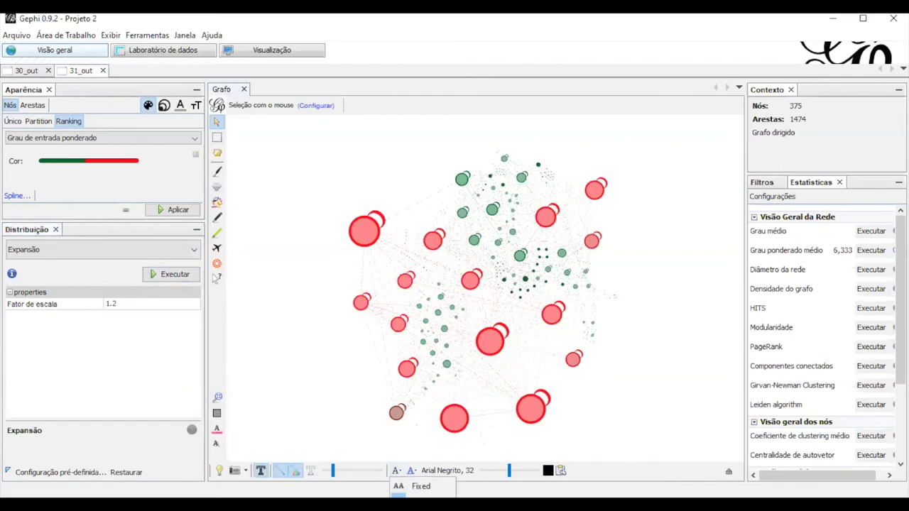
{"action": "left_click", "coordinate": [408, 495]}
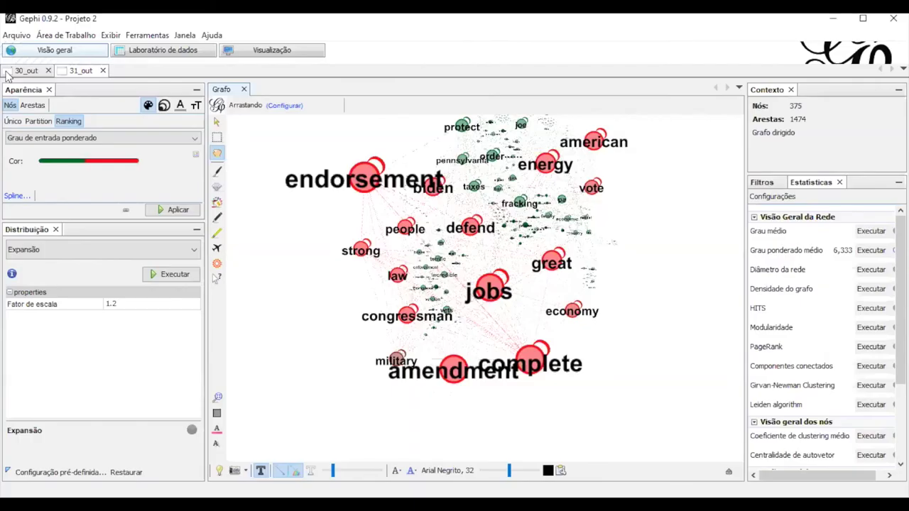
Switch to the 30_out workspace and back to 31_out to compare the two daily graphs
{"action": "left_click", "coordinate": [31, 72]}
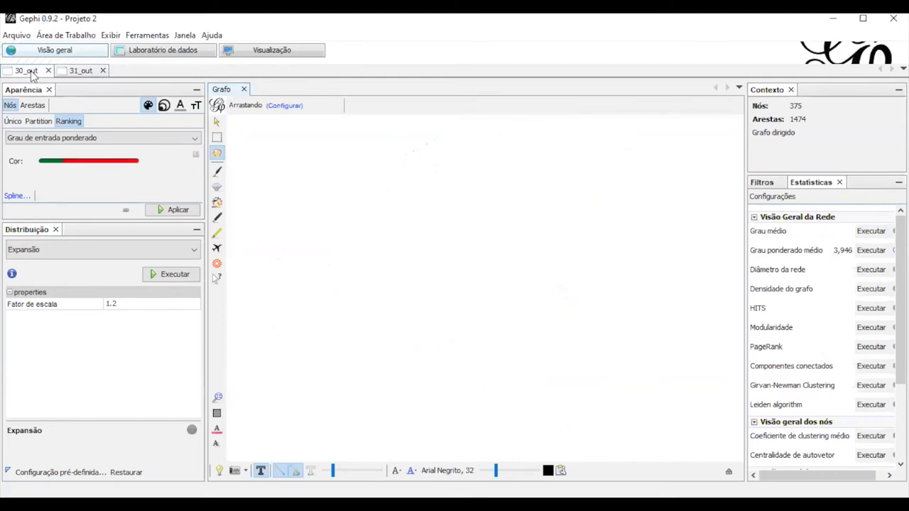
{"action": "left_click", "coordinate": [73, 73]}
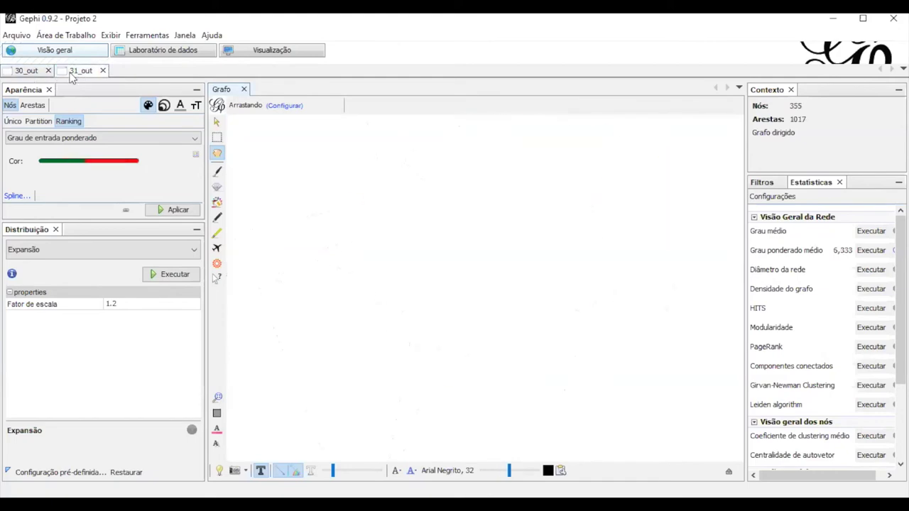